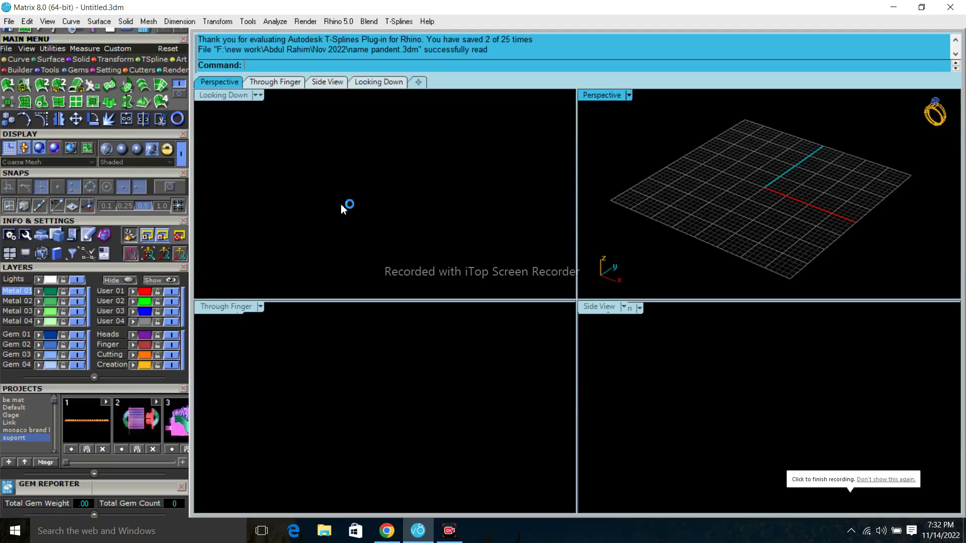
Step: Draw a rectangular box solid from two base corners in Looking Down, with height set in Through Finger
click(346, 206)
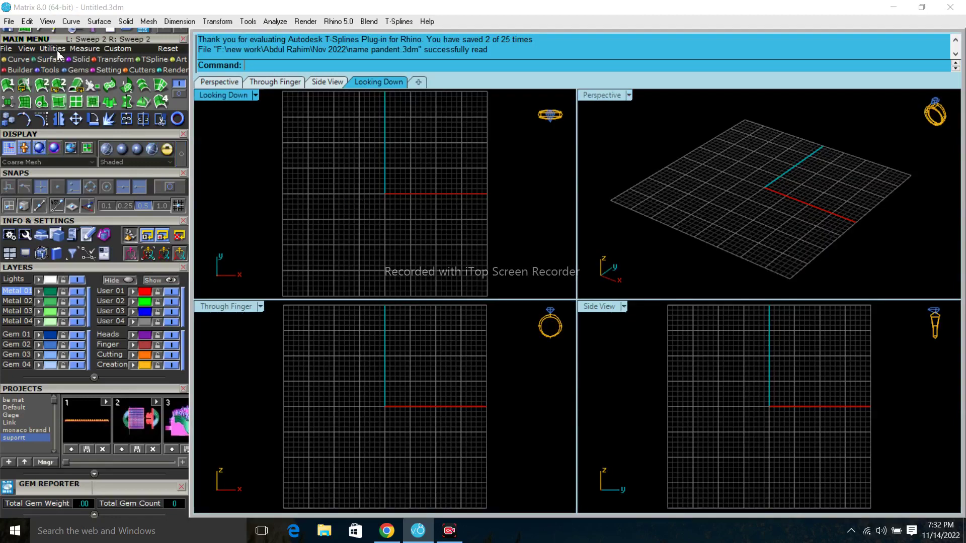
click(79, 60)
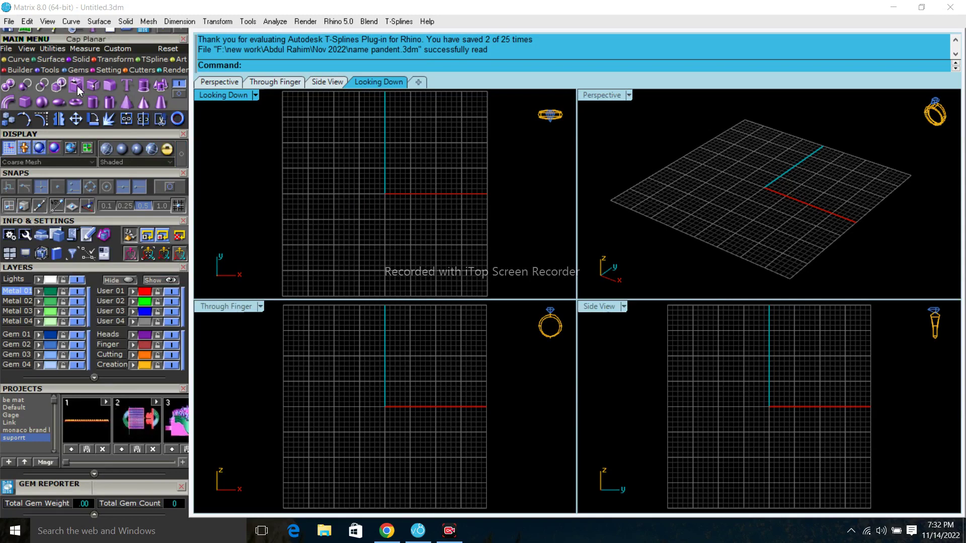
click(28, 105)
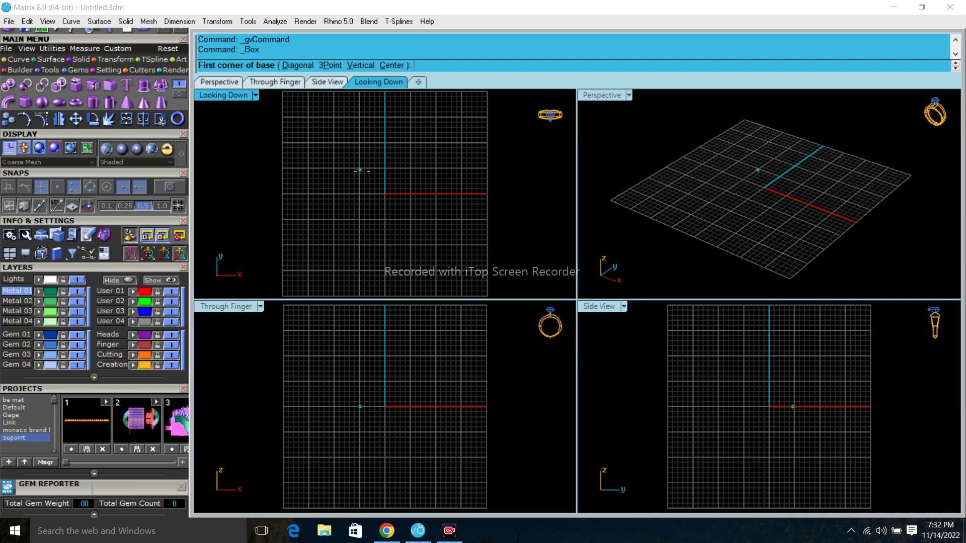
click(332, 169)
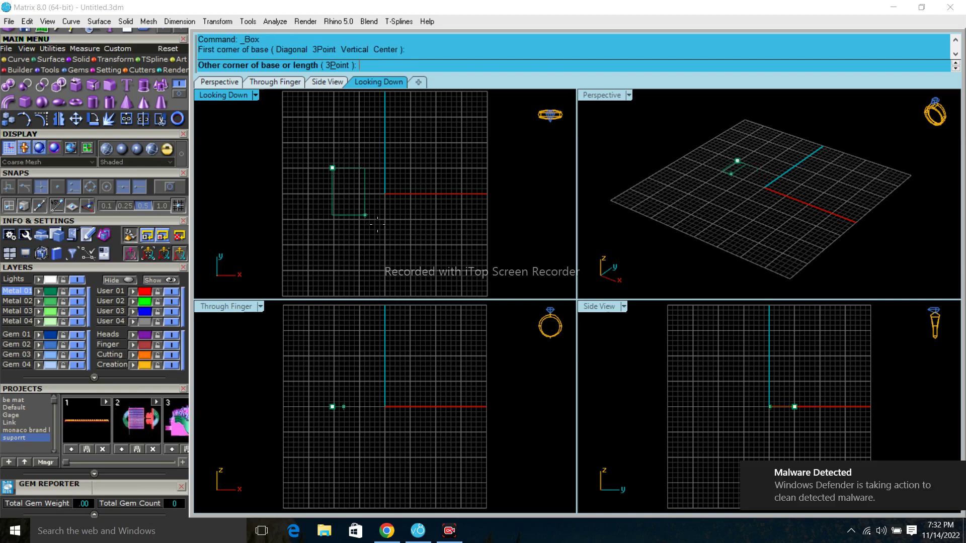
click(437, 221)
scroll(385, 387, up, 2)
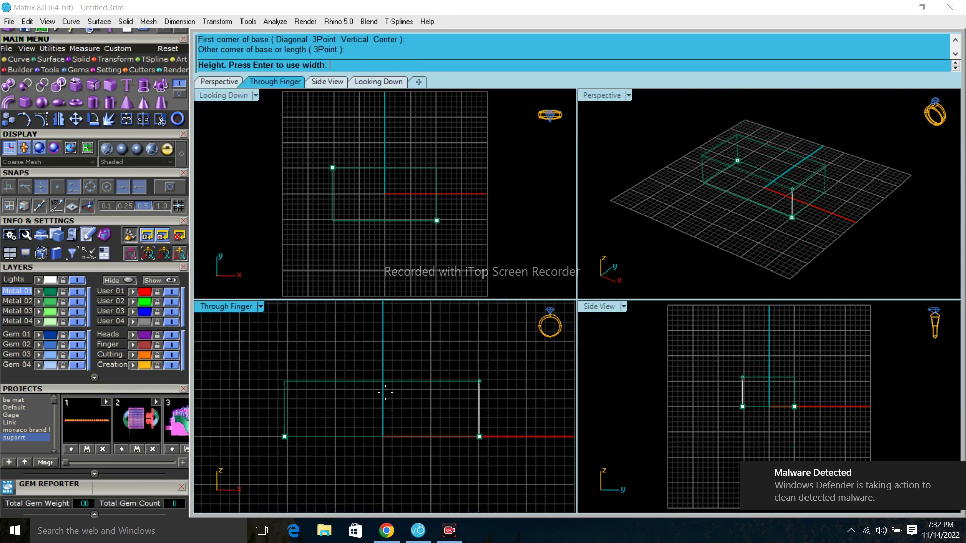
click(386, 389)
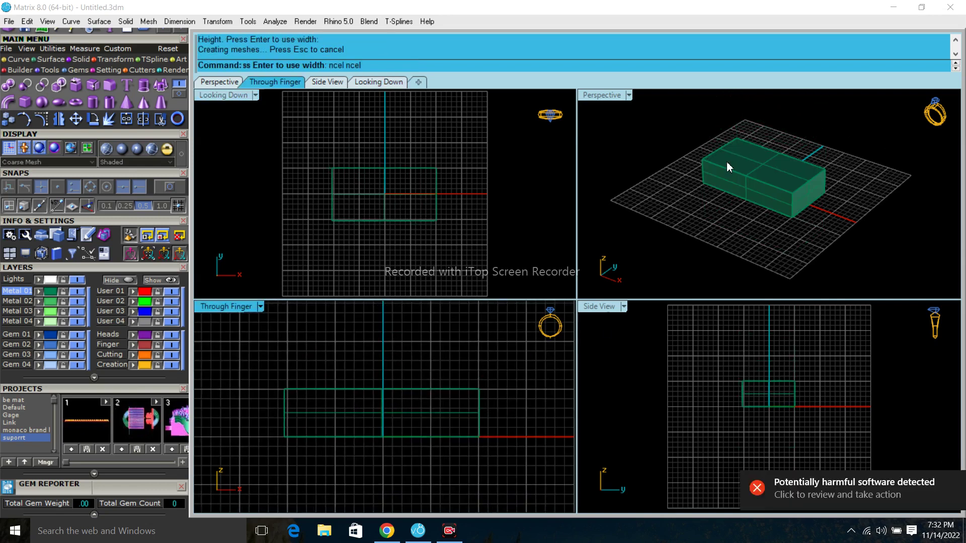
scroll(727, 167, up, 3)
mouse_move(689, 155)
right_down()
mouse_move(736, 209)
mouse_move(700, 144)
mouse_move(599, 136)
mouse_move(596, 126)
mouse_move(731, 137)
mouse_move(719, 141)
right_up()
scroll(443, 227, up, 3)
scroll(420, 131, up, 2)
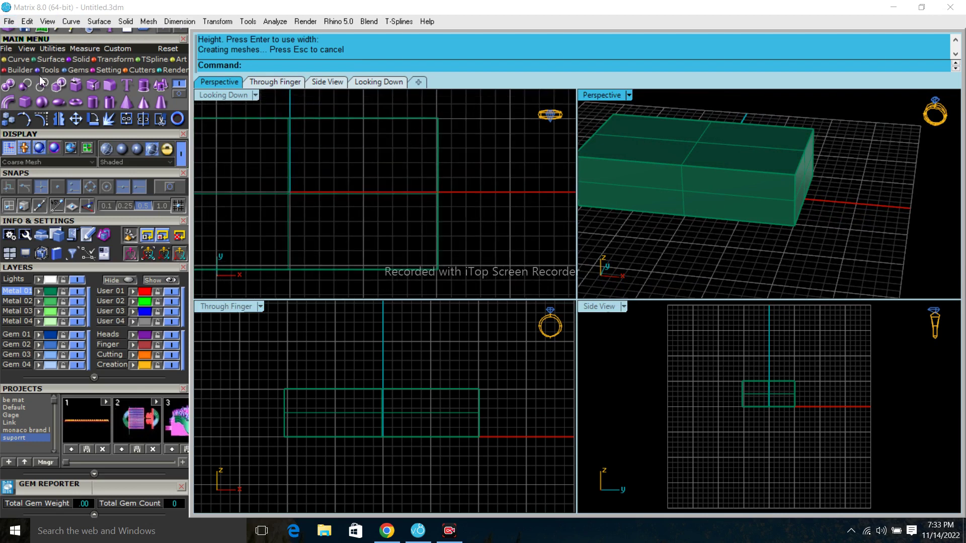
click(7, 61)
Step: Draw a vertical line across the box near its right end
click(23, 85)
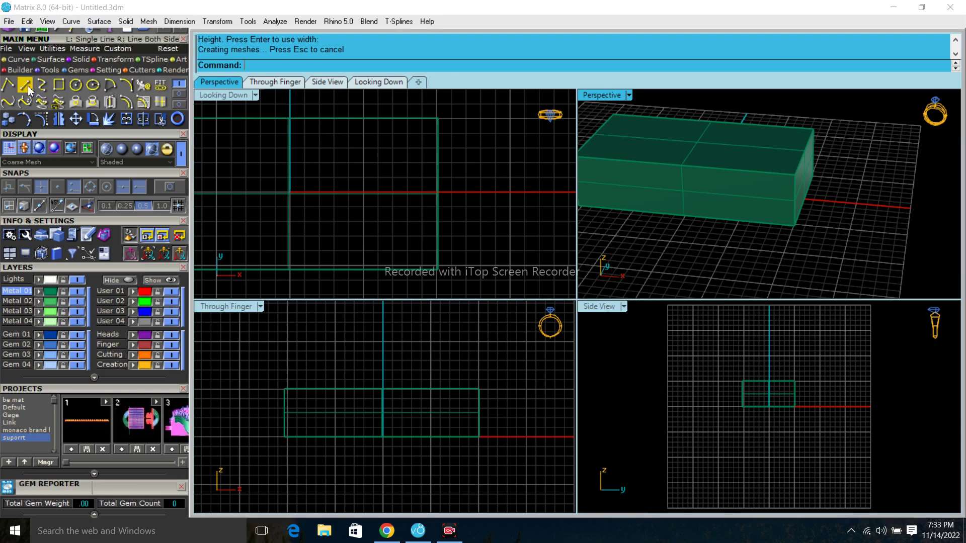
click(409, 103)
scroll(409, 102, down, 2)
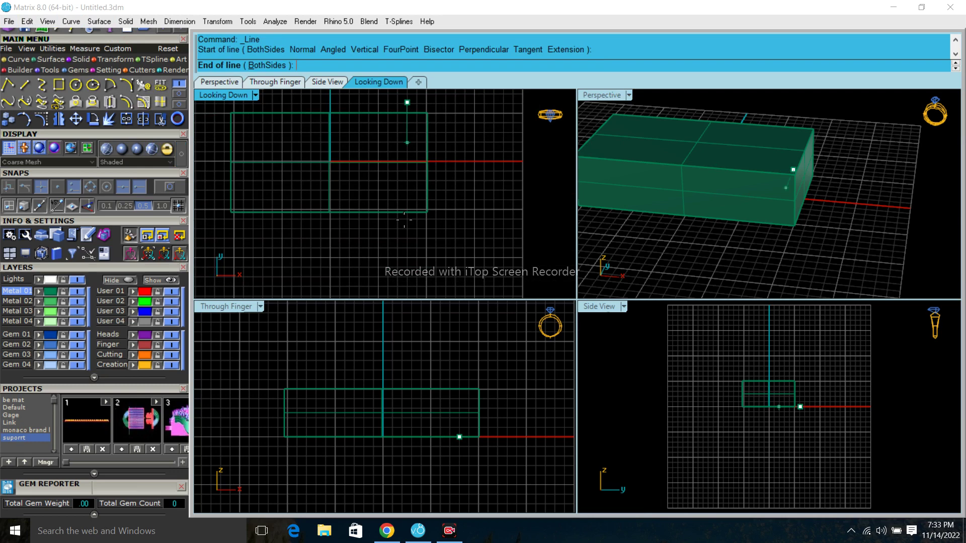
click(407, 253)
right_click(342, 132)
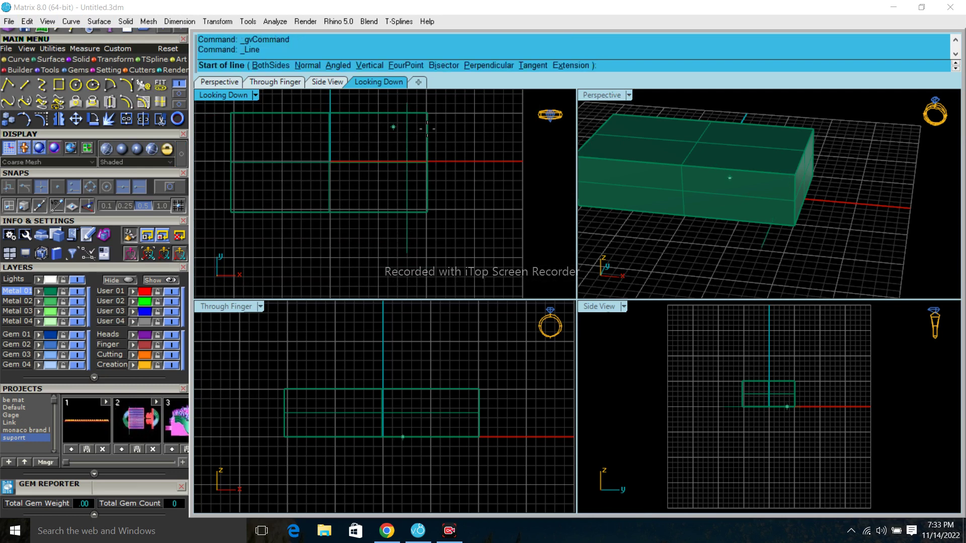
key(Escape)
Step: Center the box solid on the origin using Center Object
click(428, 151)
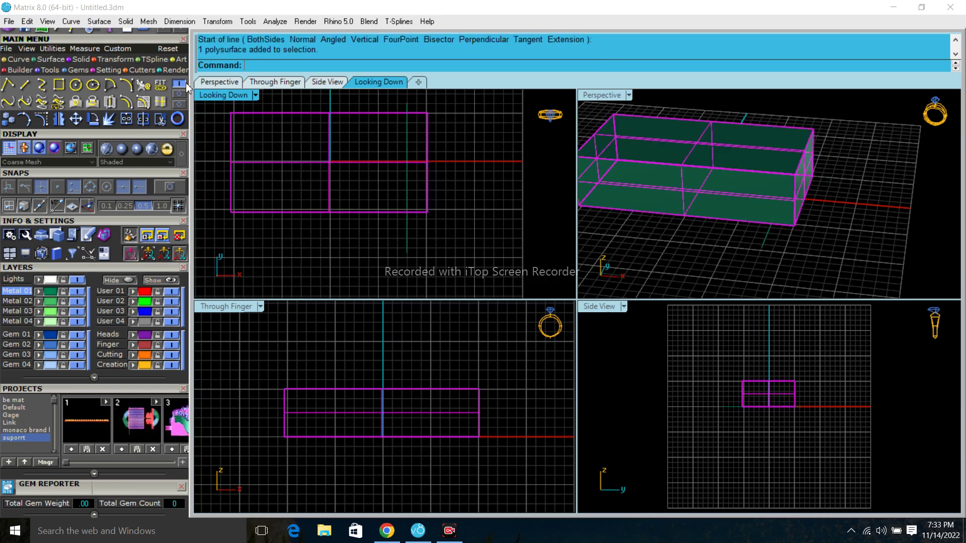
click(52, 48)
click(181, 88)
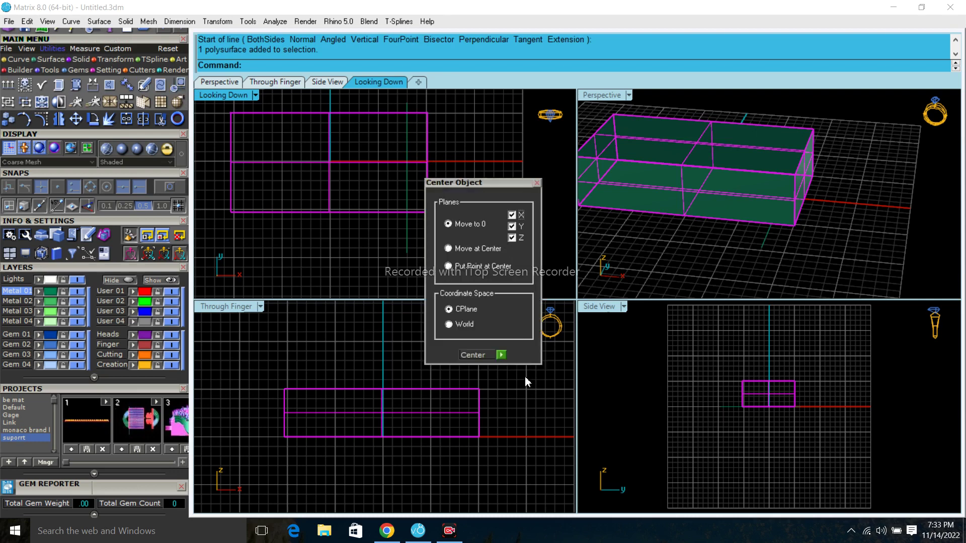
click(502, 355)
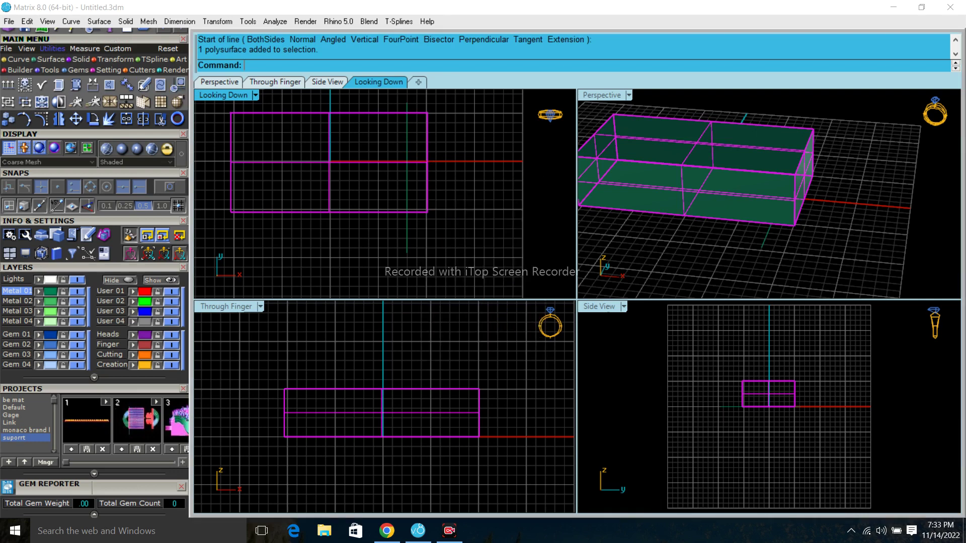
click(425, 359)
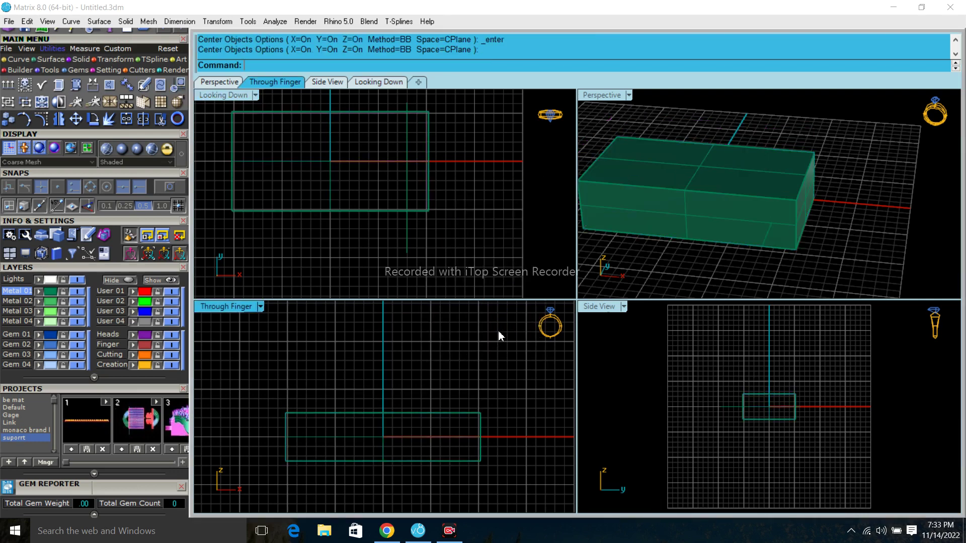
click(406, 229)
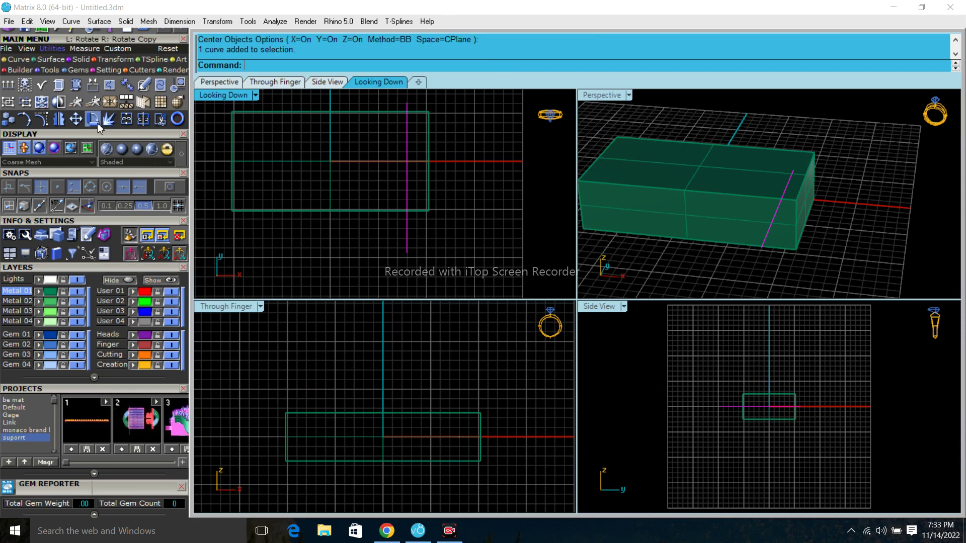
Step: Extrude the line into a vertical surface and offset it at the default thickness
click(79, 59)
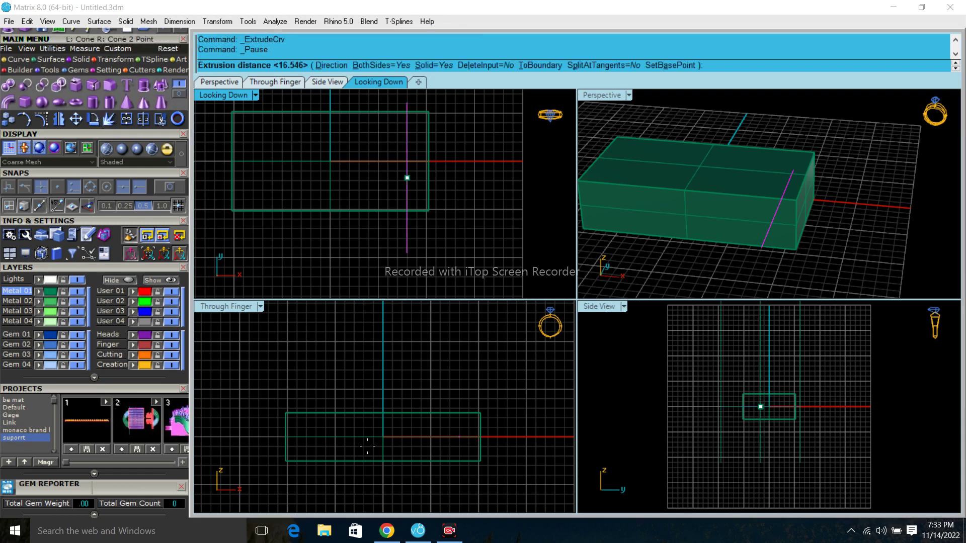
click(477, 374)
text(Off)
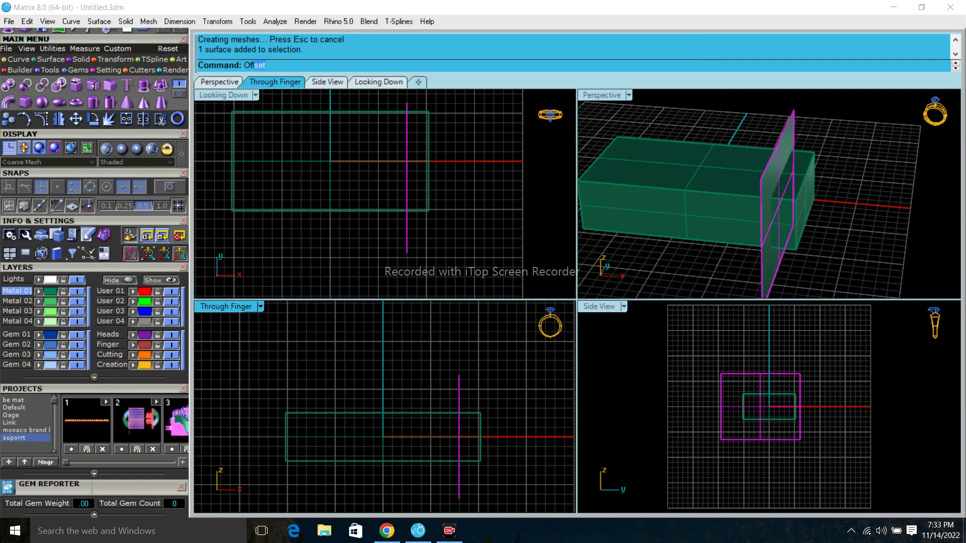
key(Down)
key(Down)
key(Down)
key(Return)
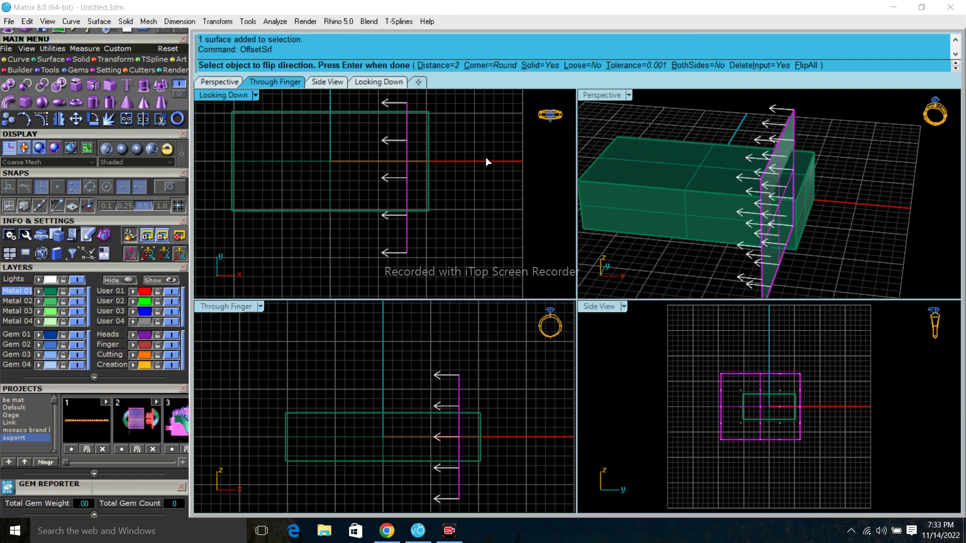
click(486, 161)
key(Return)
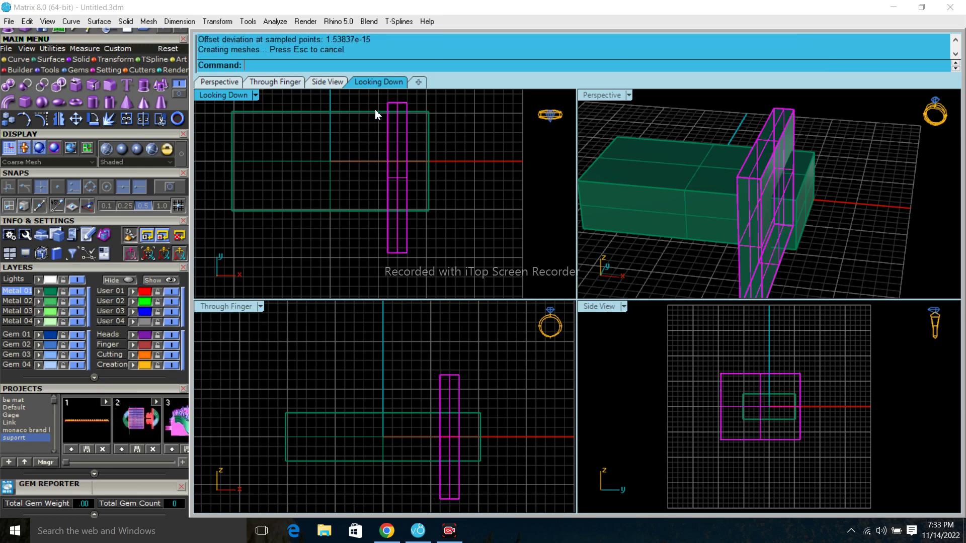
Step: Undo and redo the surface offset at distance 0.2 to form a thin solid slab
key(ctrl+z)
key(Return)
text(.2)
key(Return)
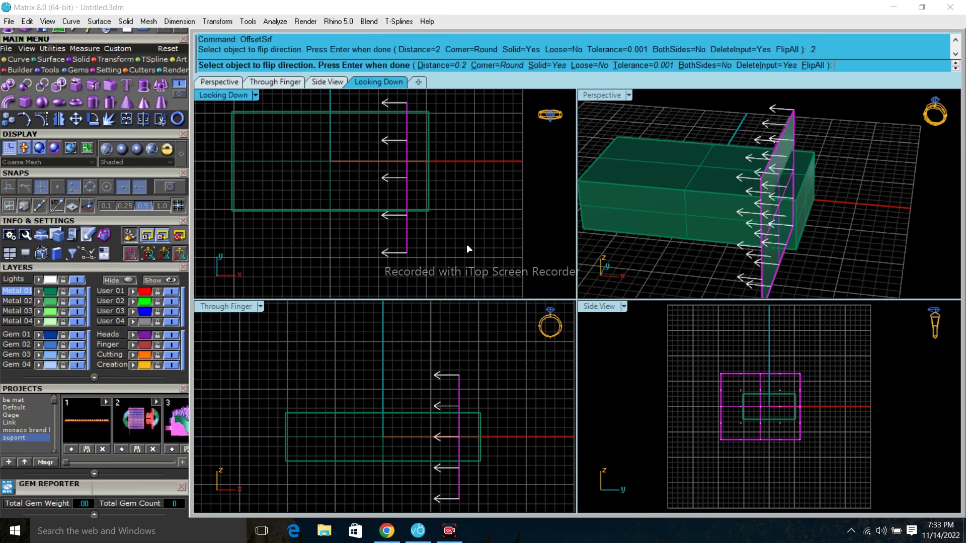
key(Return)
scroll(438, 155, up, 3)
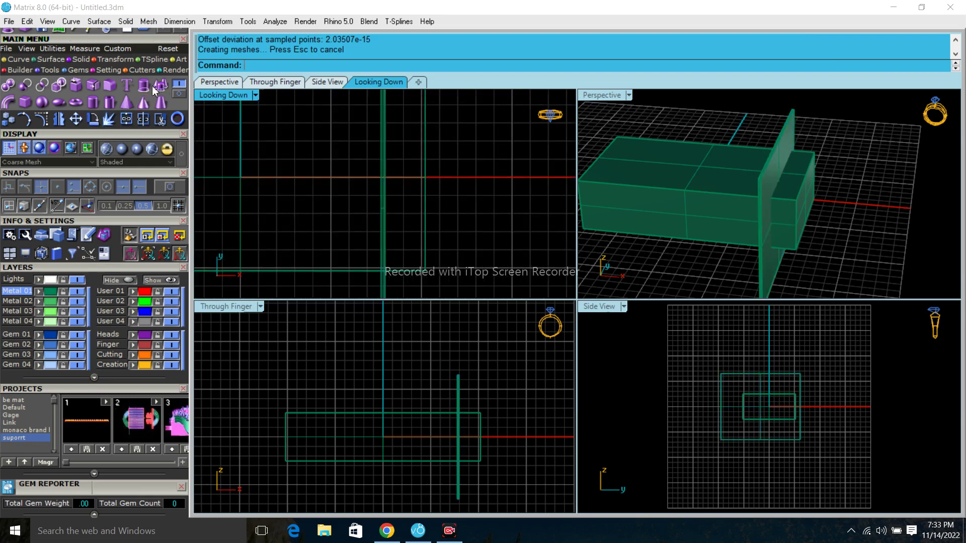
click(25, 86)
Step: Subtract the slab from the box and delete the leftover slab
click(315, 274)
key(Return)
click(387, 200)
key(Return)
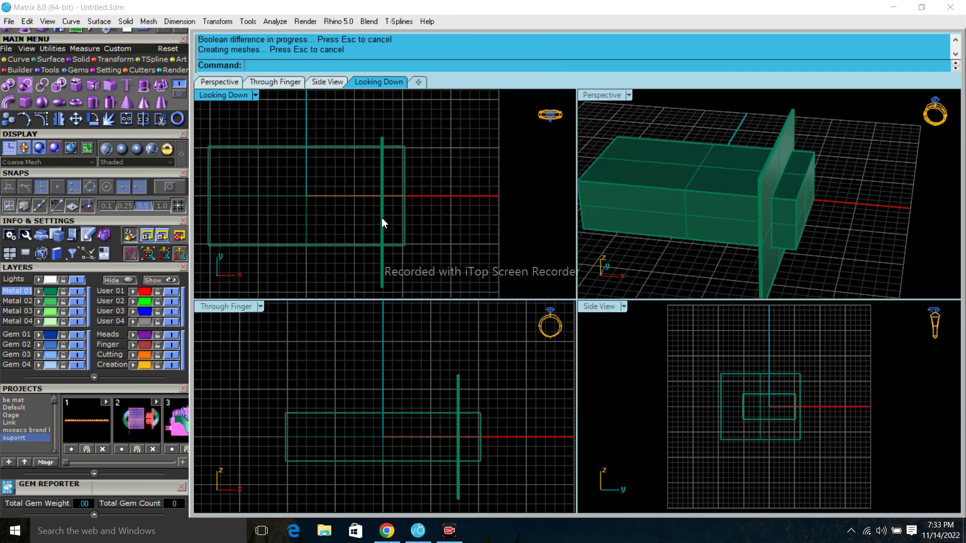
click(386, 260)
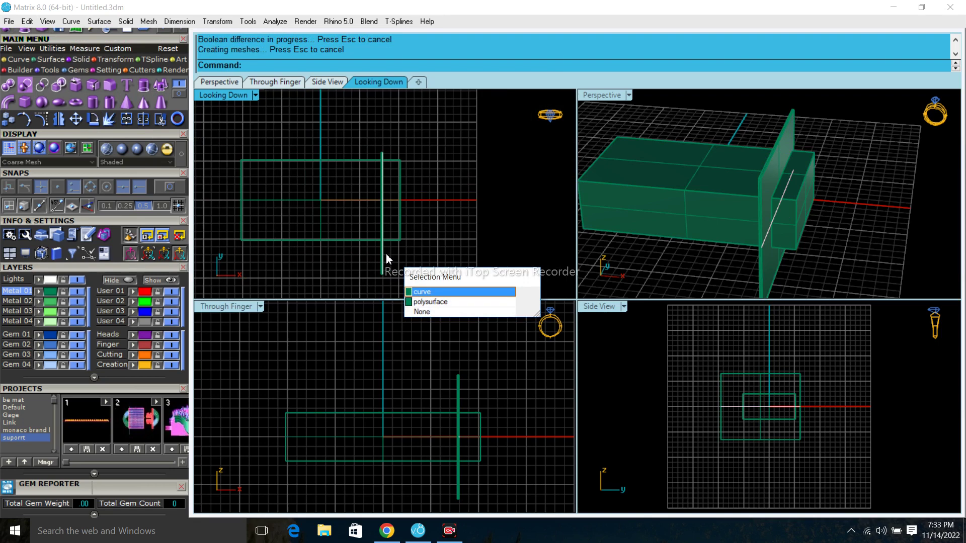
key(Return)
key(Delete)
Step: Move the cut-off small end piece away to the right
click(398, 189)
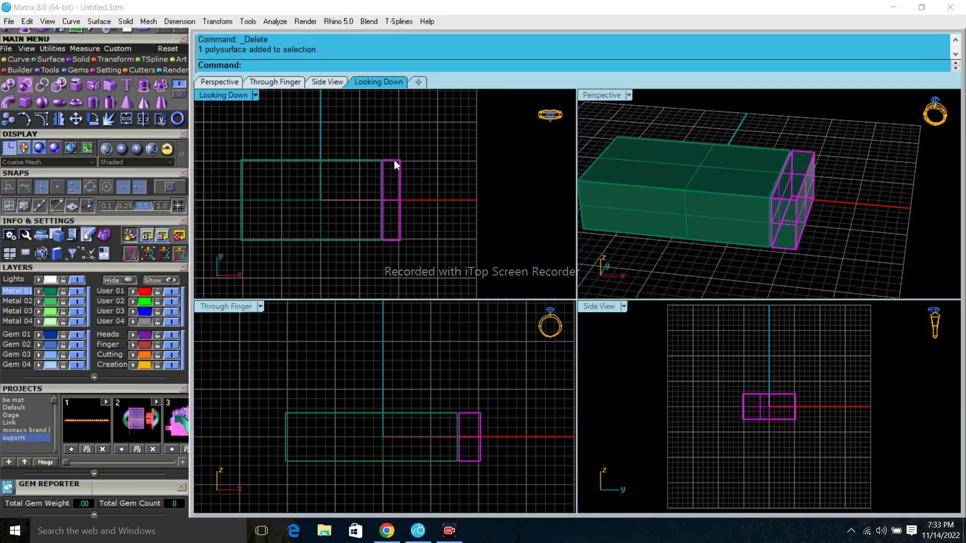
scroll(394, 161, up, 1)
drag(400, 234, 493, 230)
key(Escape)
scroll(477, 191, up, 3)
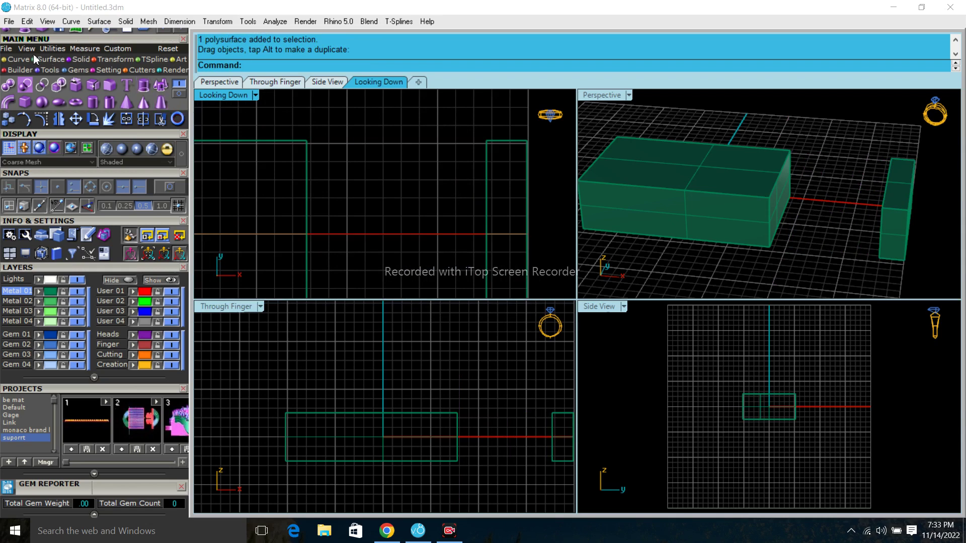
click(19, 59)
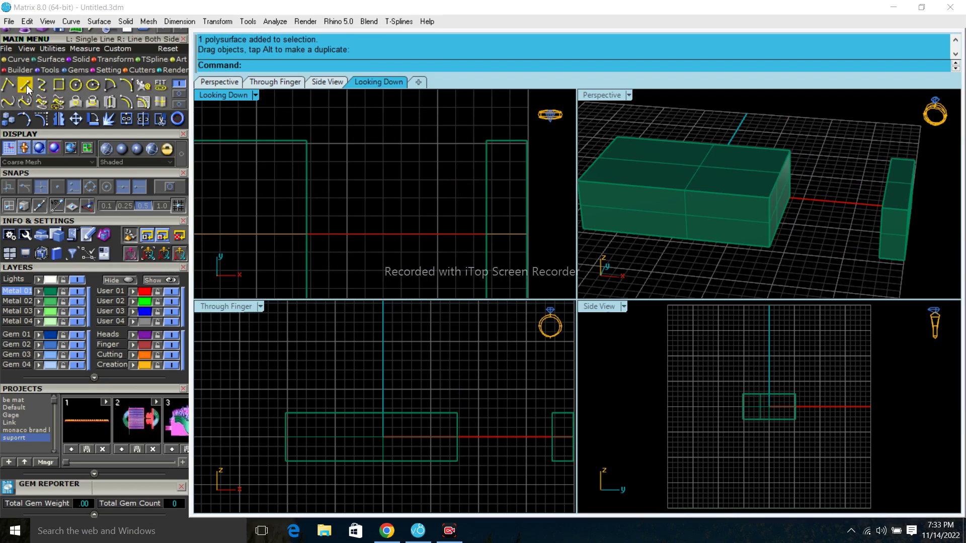
Step: Maximize Looking Down and draw a horizontal line from the end piece toward the centre
double_click(224, 95)
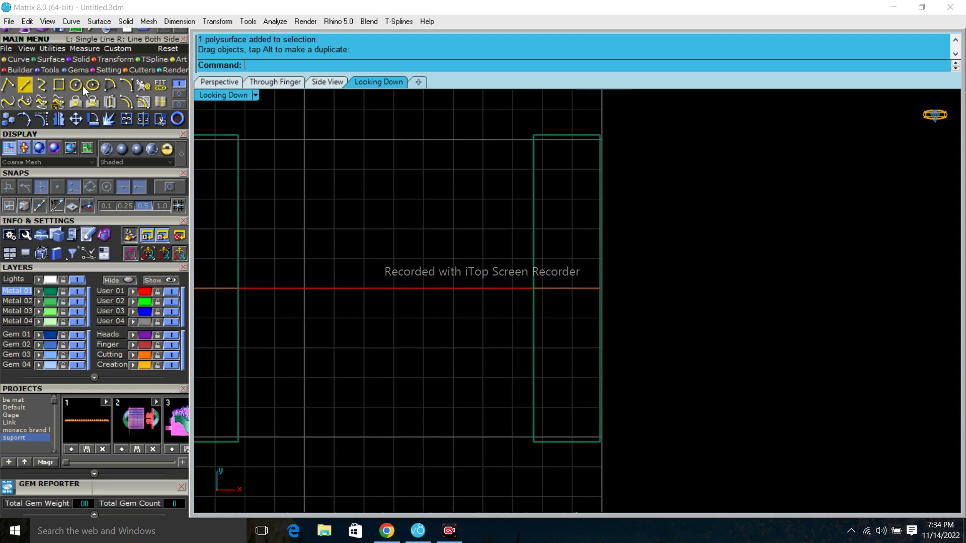
click(24, 85)
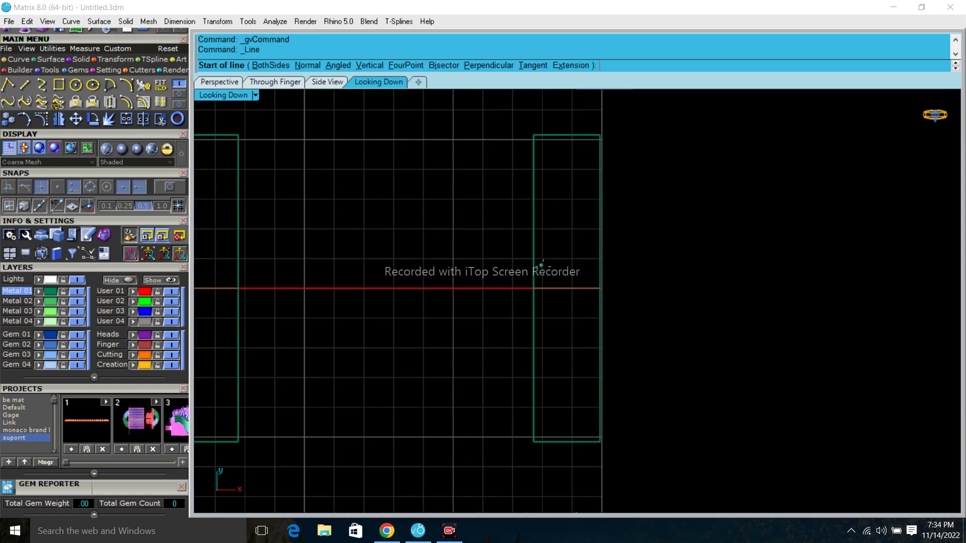
click(539, 245)
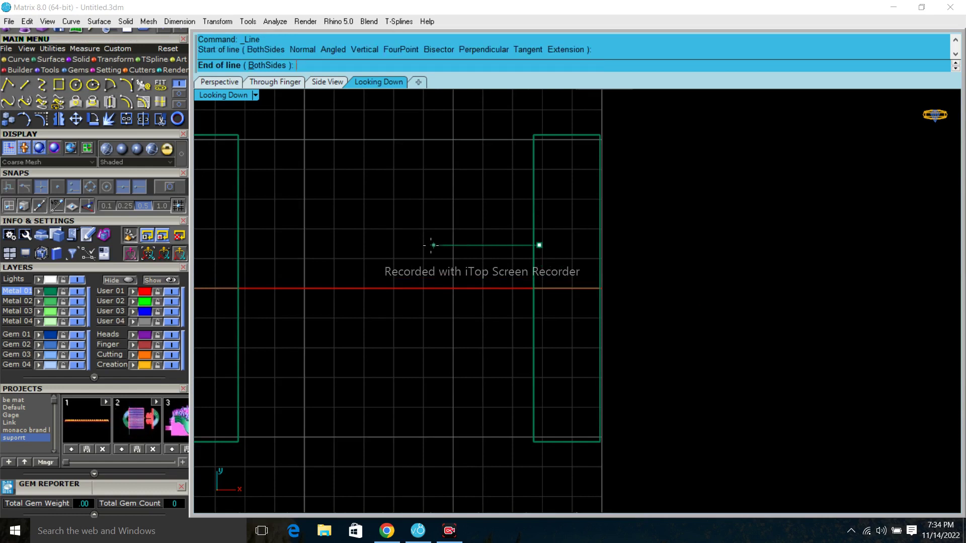
click(396, 245)
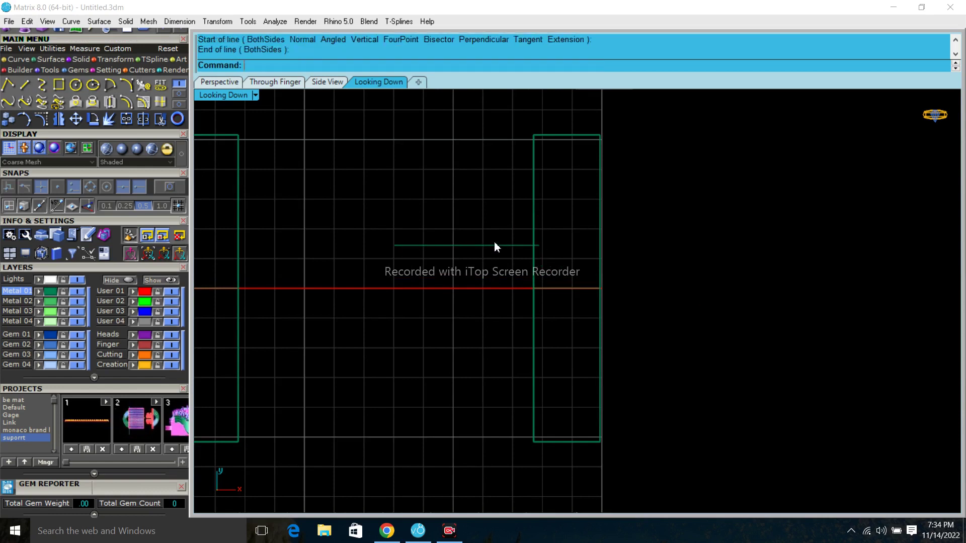
Step: Draw the first rounded hump arc from the line's left end
click(126, 85)
click(394, 245)
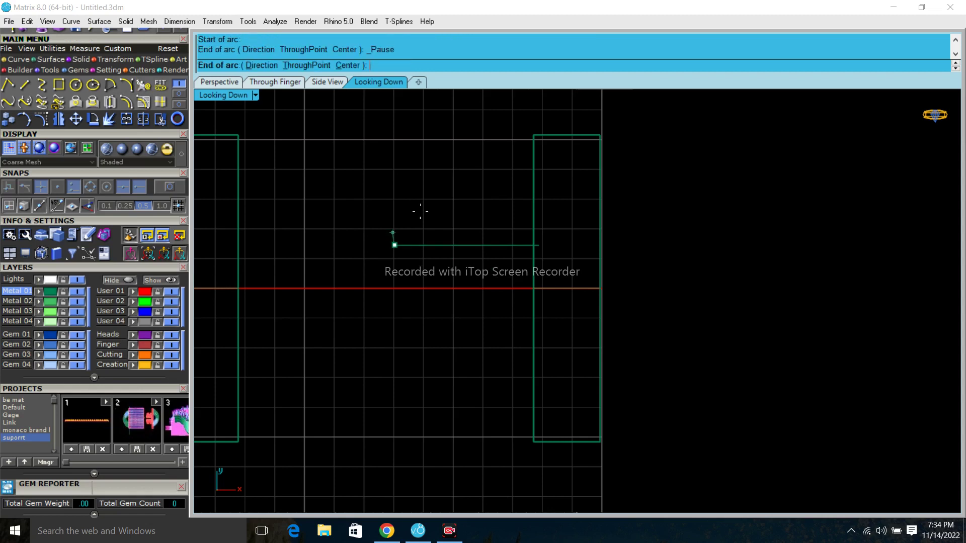
click(441, 198)
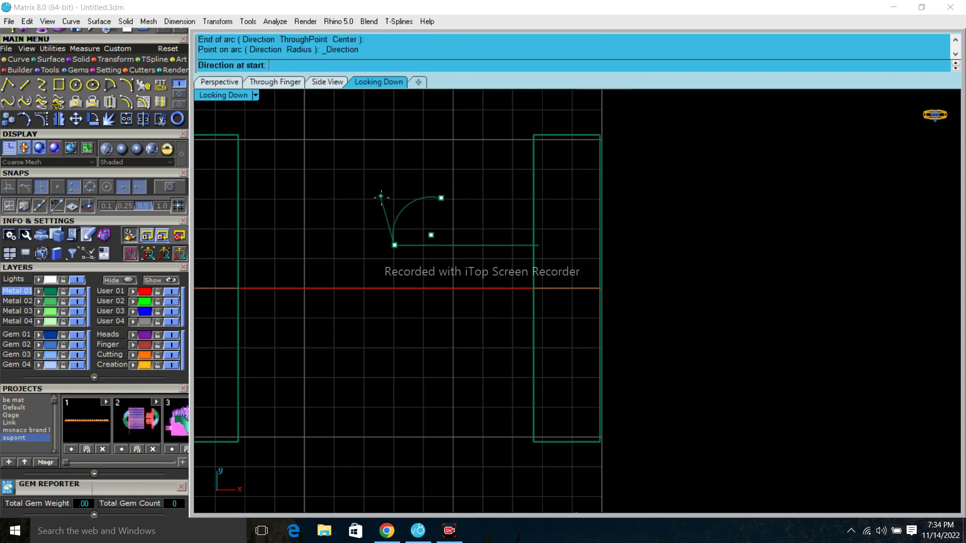
click(396, 197)
key(Return)
scroll(441, 203, up, 3)
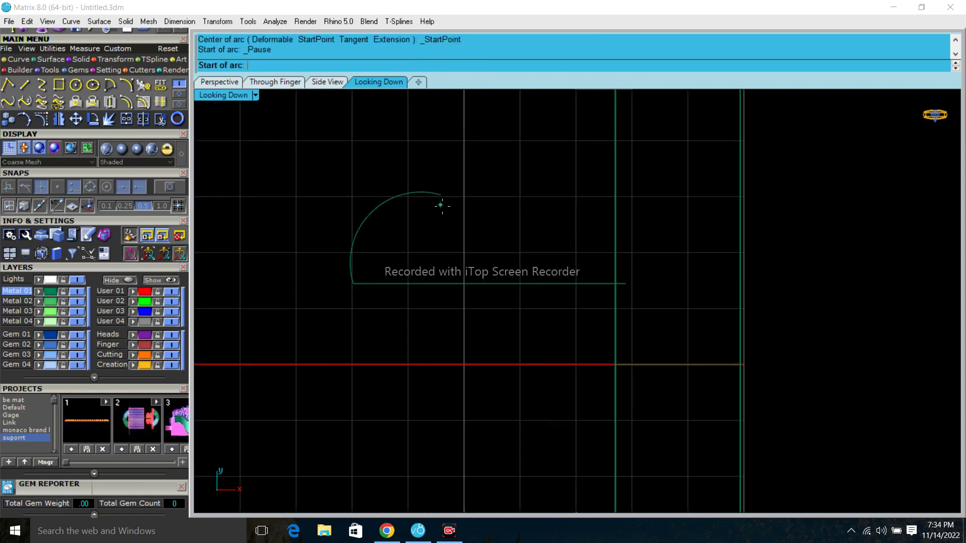
click(441, 195)
click(441, 230)
key(Escape)
key(Return)
Step: Draw the rectangular notch as a polyline from the arc's end
click(20, 87)
click(440, 202)
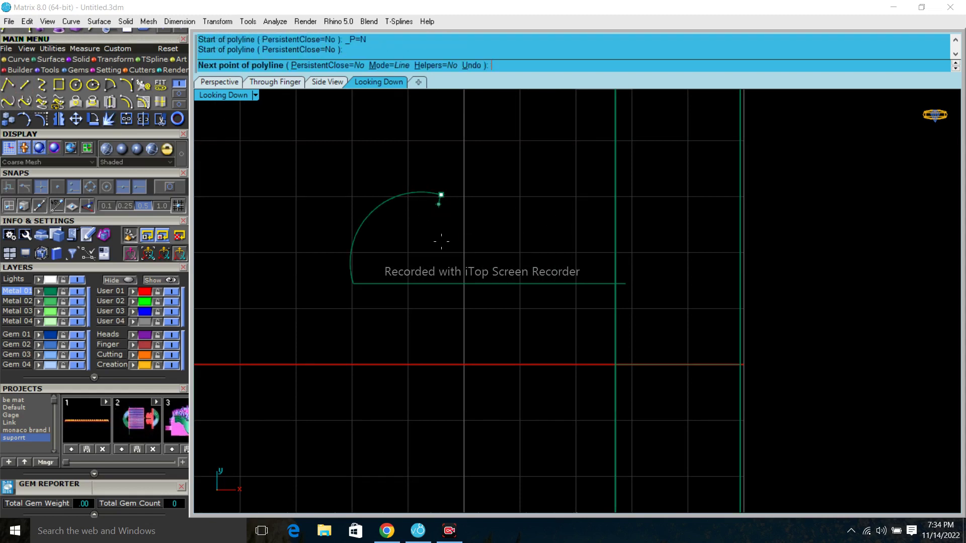
click(441, 243)
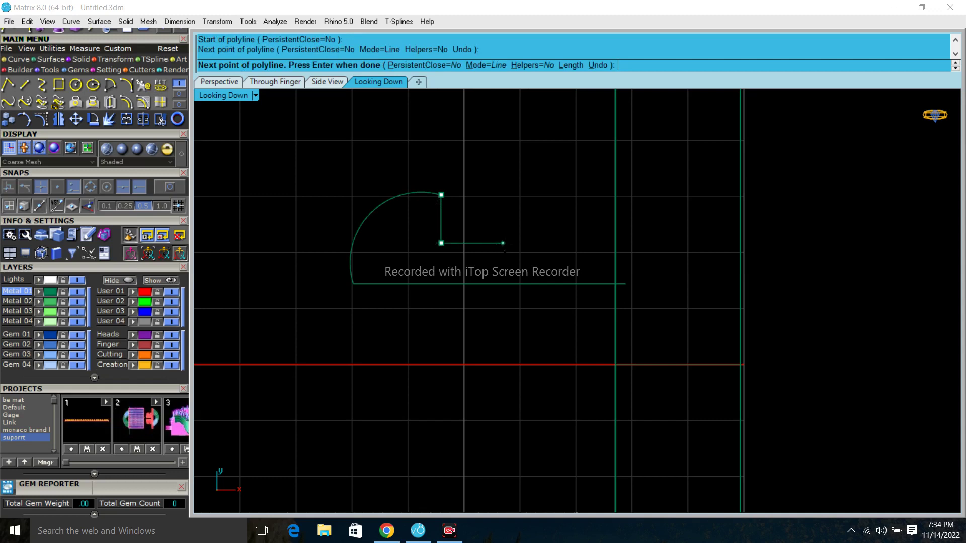
click(503, 243)
click(502, 197)
key(Return)
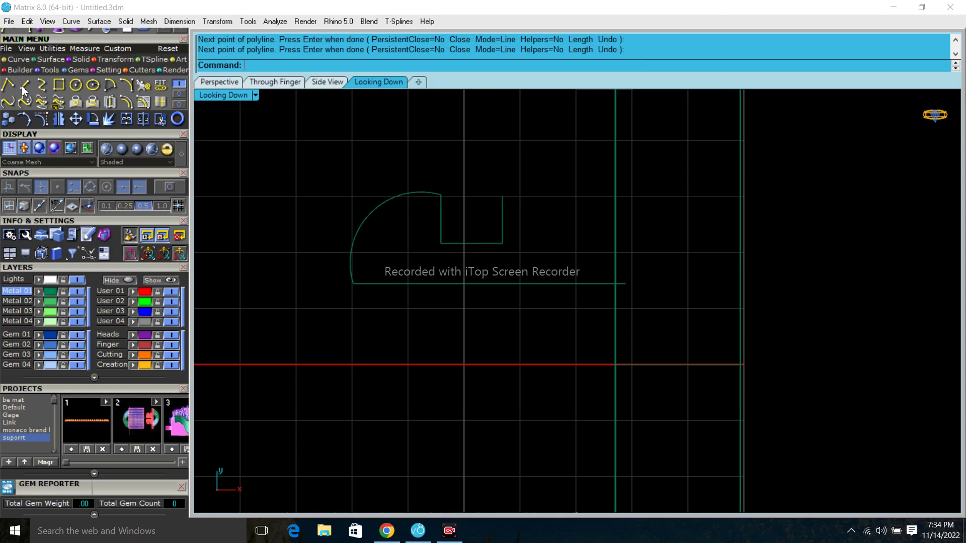
Step: Draw the second hump arc from the notch top using Arc Direction
click(128, 85)
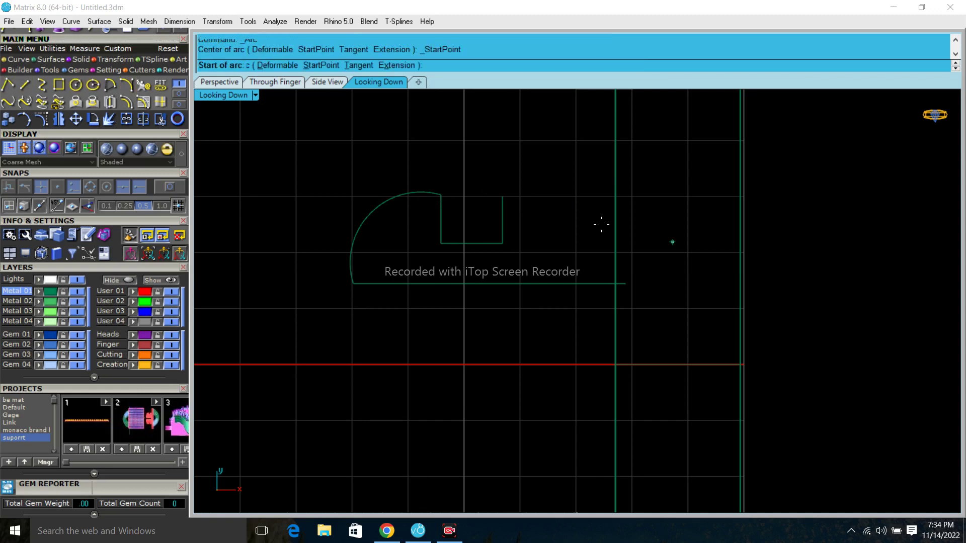
click(502, 196)
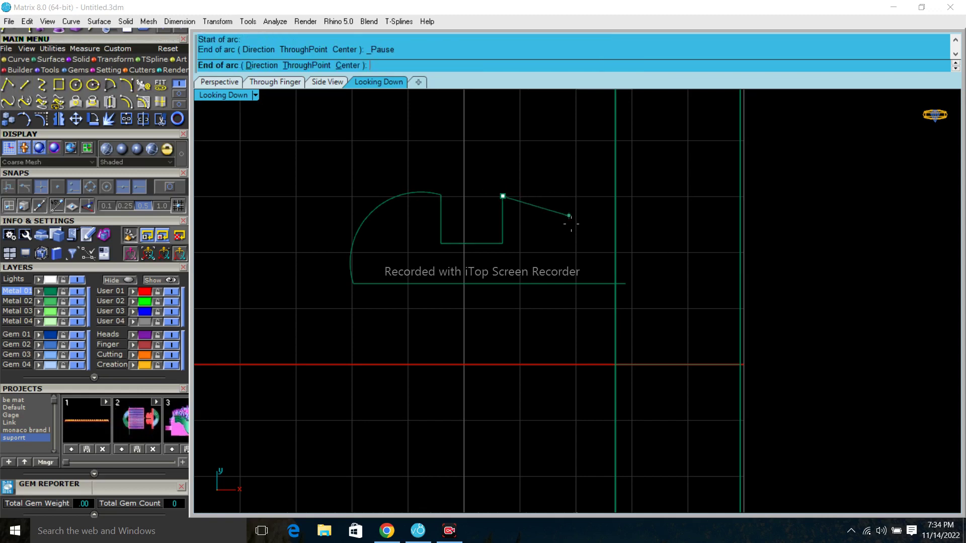
click(575, 247)
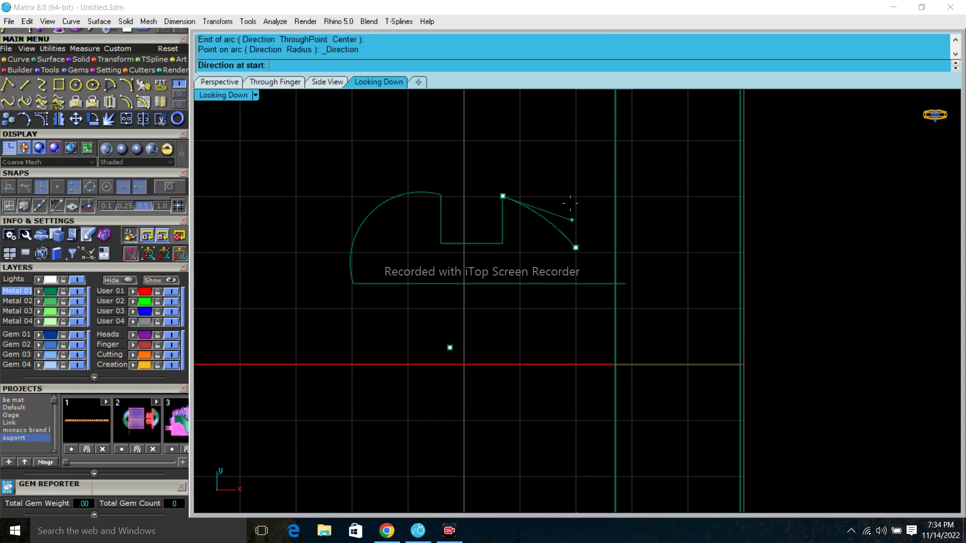
click(557, 170)
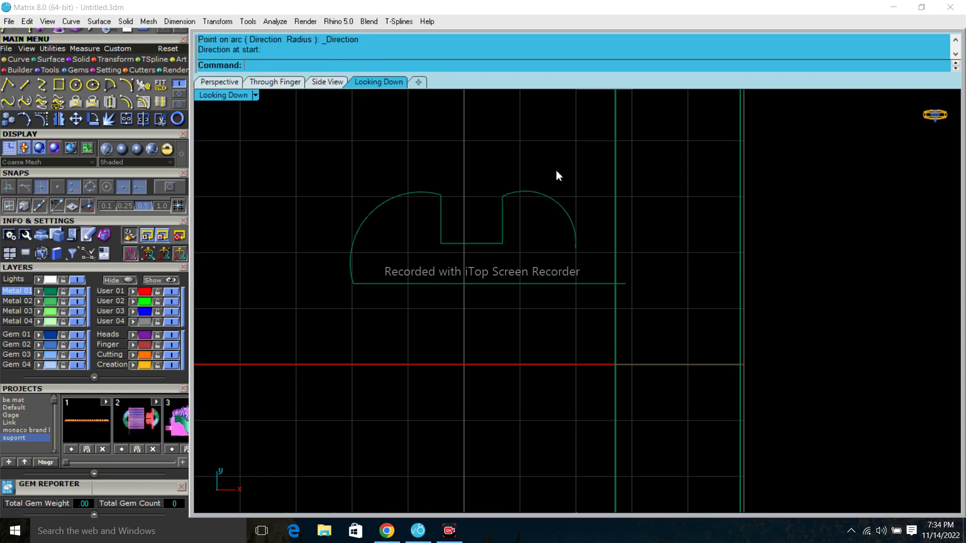
right_click(594, 251)
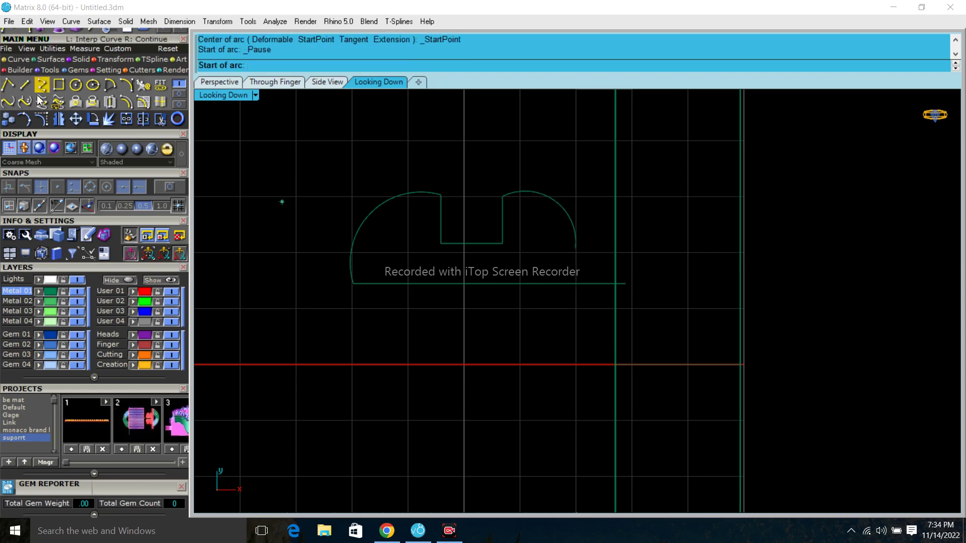
Step: Draw the base step: a horizontal line right, then a short vertical line down
click(24, 84)
click(579, 249)
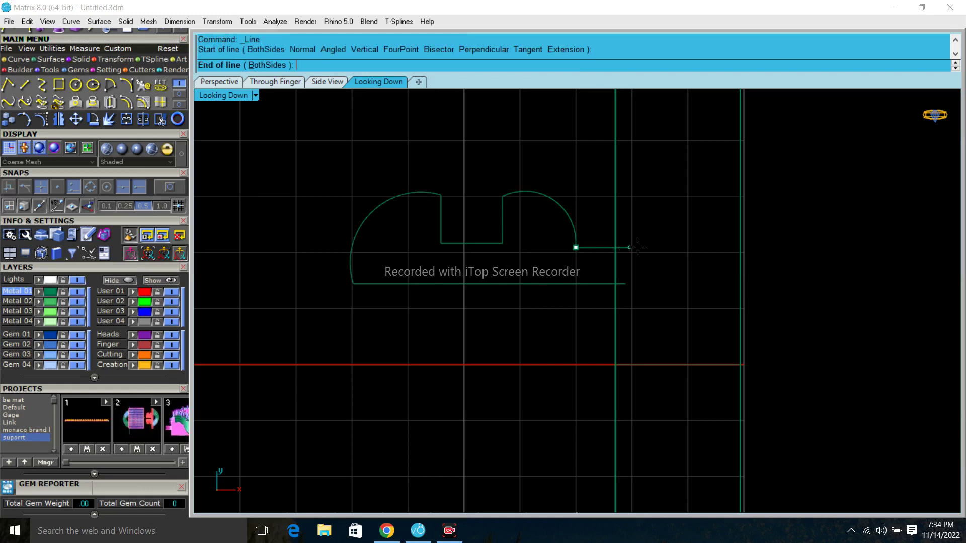
click(626, 248)
right_click(625, 247)
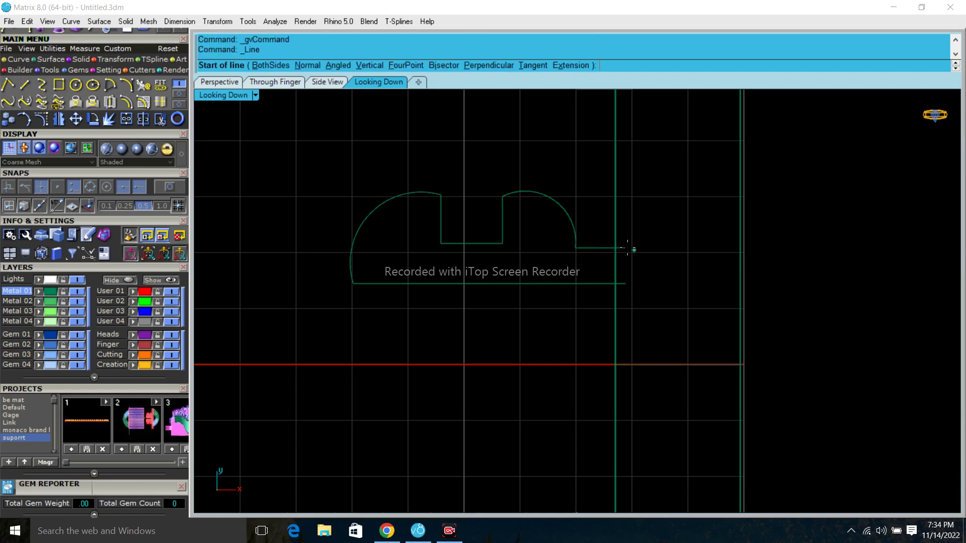
click(625, 247)
click(628, 288)
Step: Window-select all six curves and join them into one closed outline
drag(296, 170, 702, 334)
key(ctrl+j)
click(48, 59)
click(23, 104)
Step: Patch the closed outline and offset the surface 0.2 into a solid plate
key(Return)
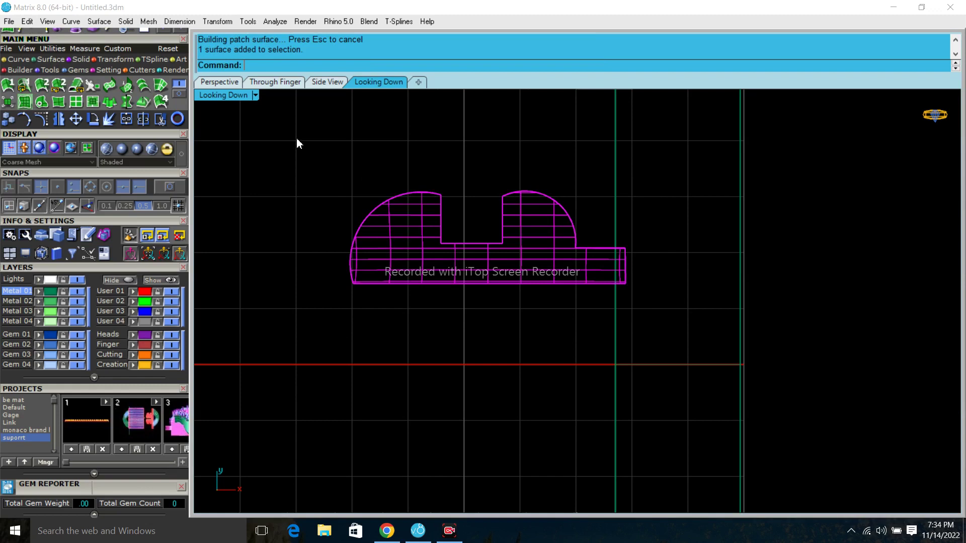
double_click(239, 97)
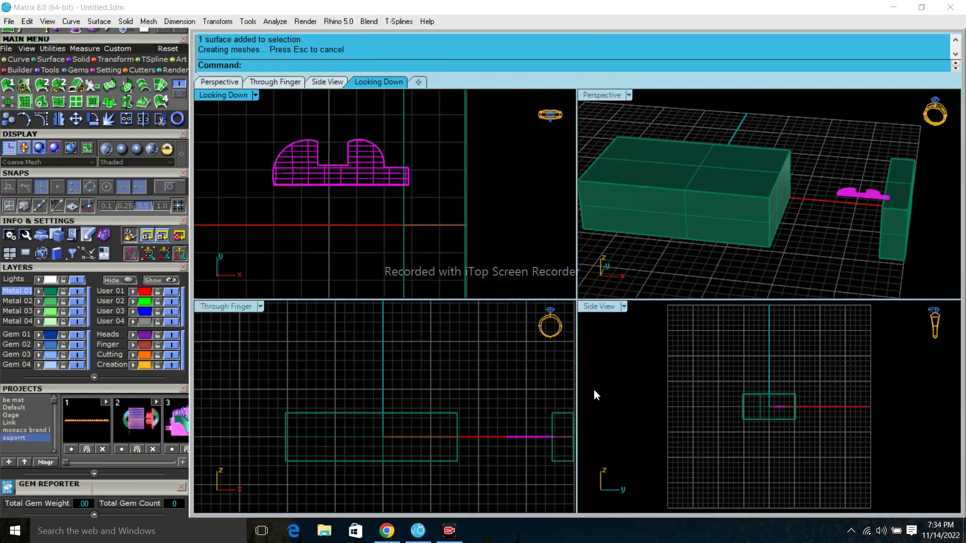
text(OffsetSrf)
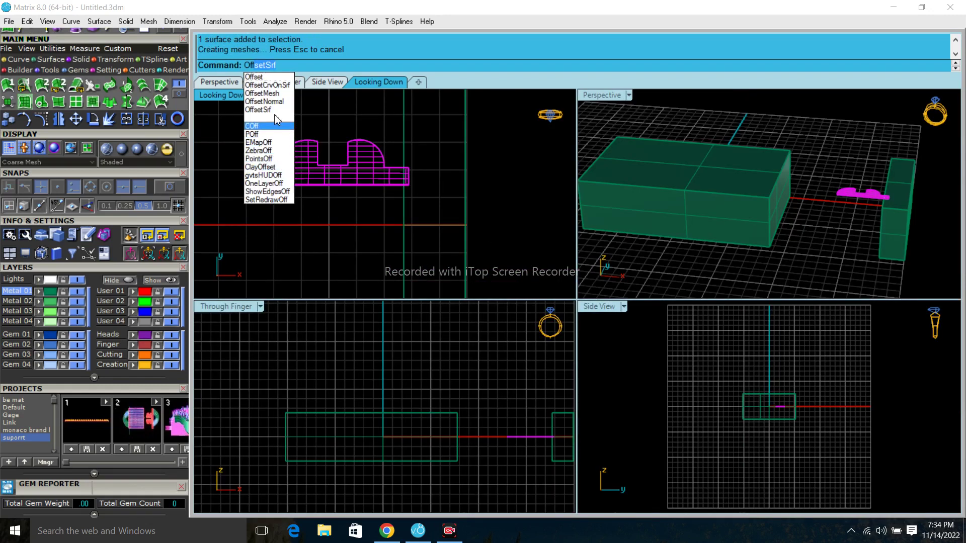
click(276, 110)
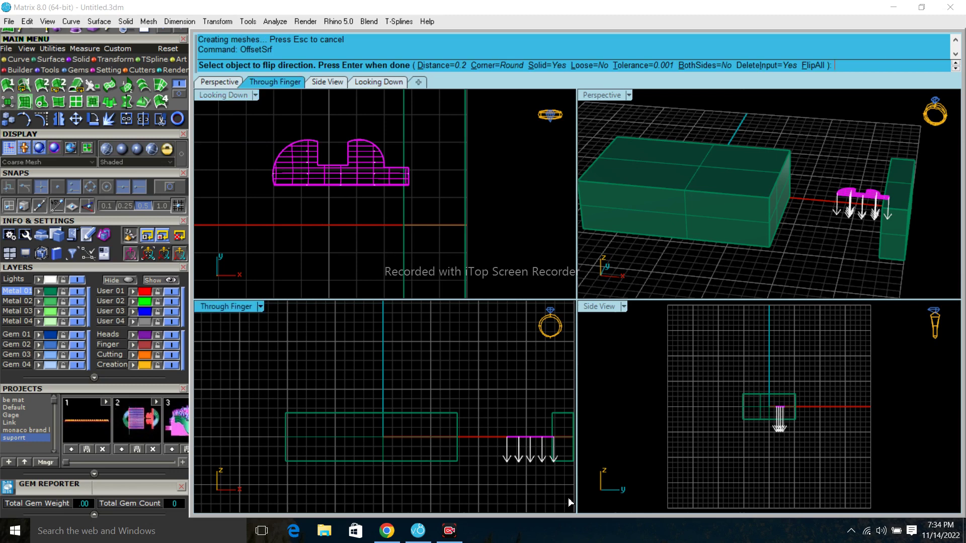
text(1)
key(Return)
scroll(544, 421, up, 5)
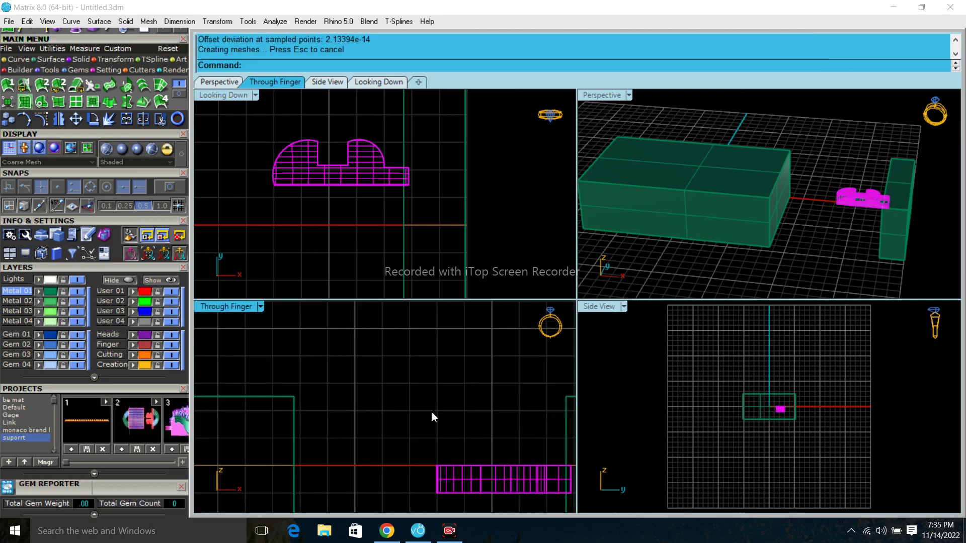
scroll(504, 431, down, 4)
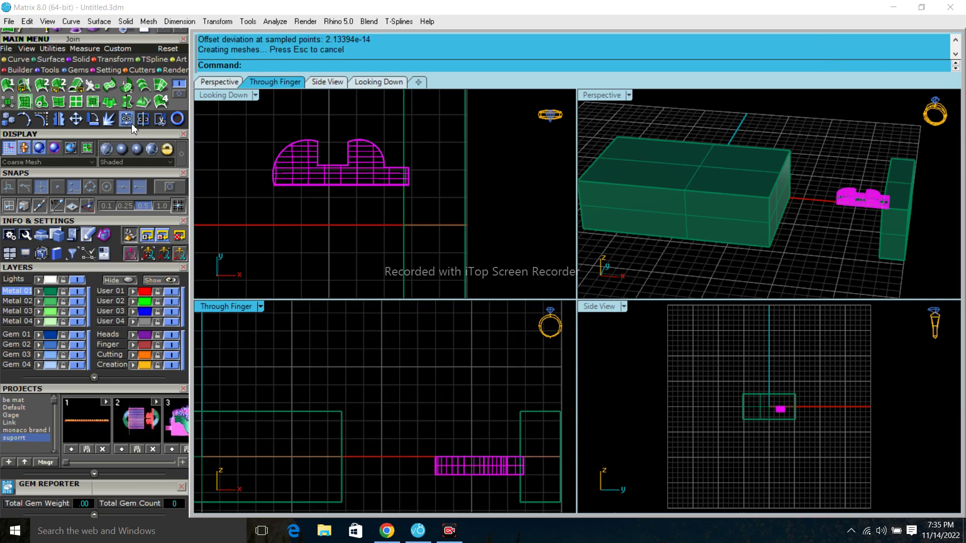
click(76, 61)
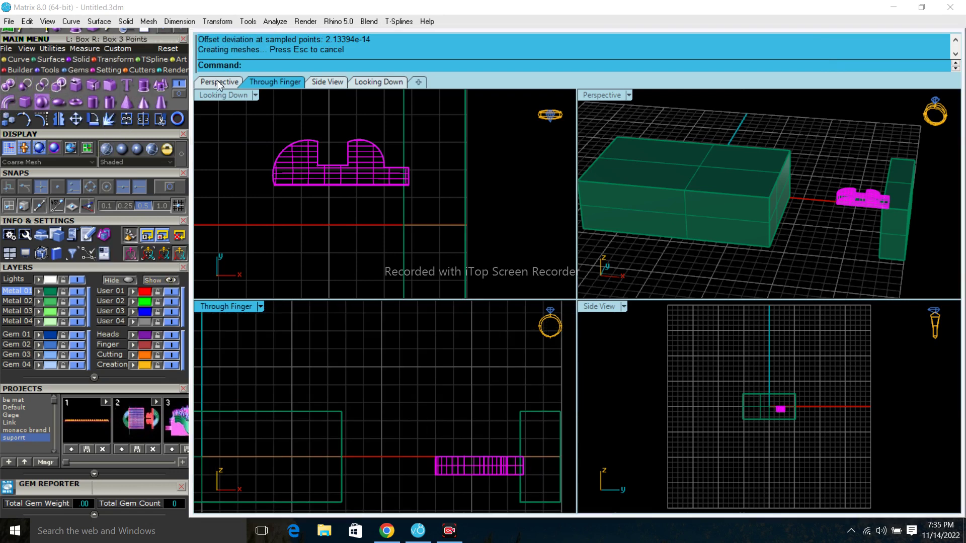
Step: Stretch the plate taller in one direction
click(95, 60)
click(41, 85)
click(436, 476)
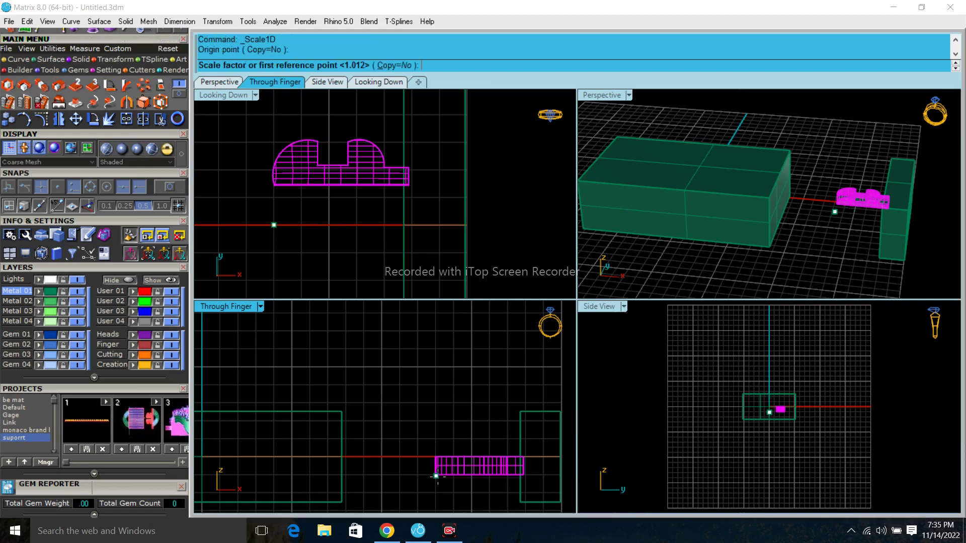
click(439, 459)
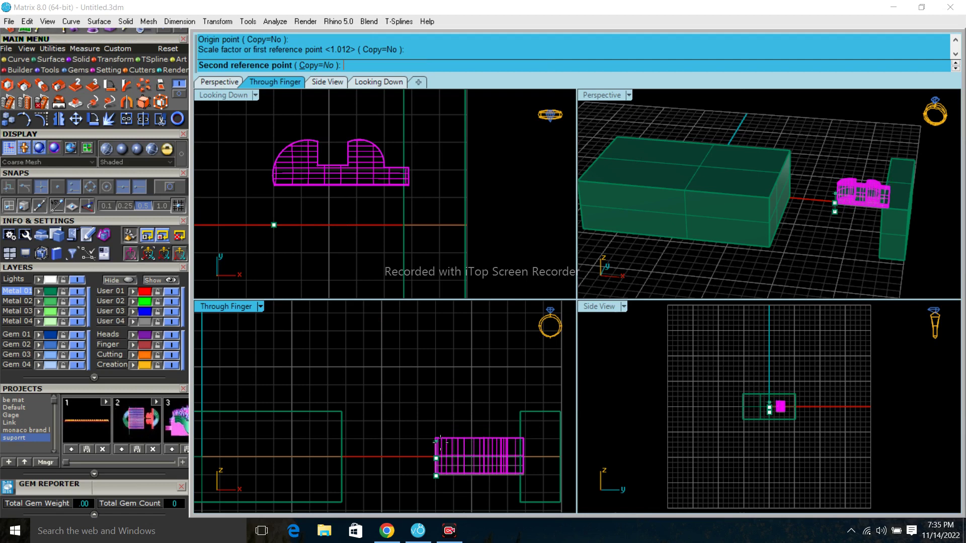
click(506, 453)
key(Escape)
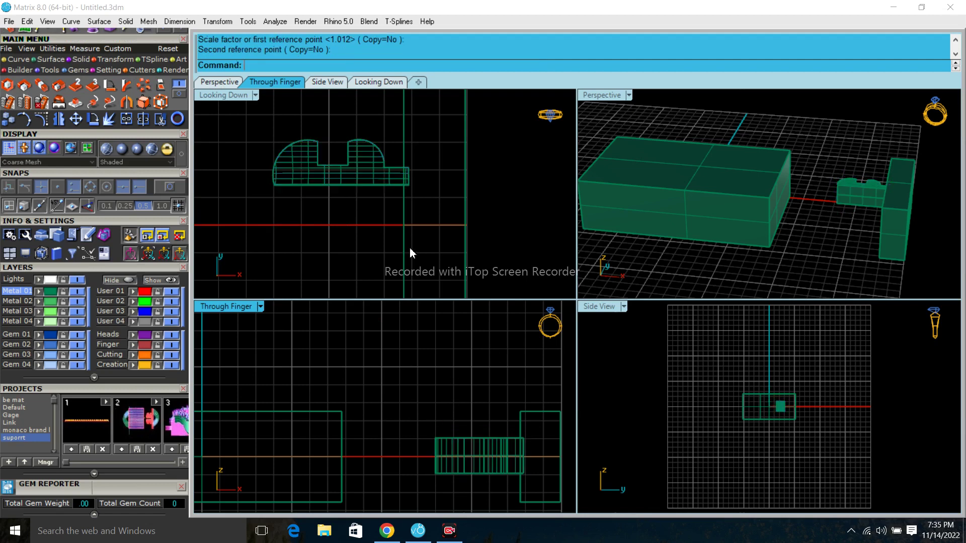
Step: Mirror the plate from the origin to place a copy below it
click(340, 180)
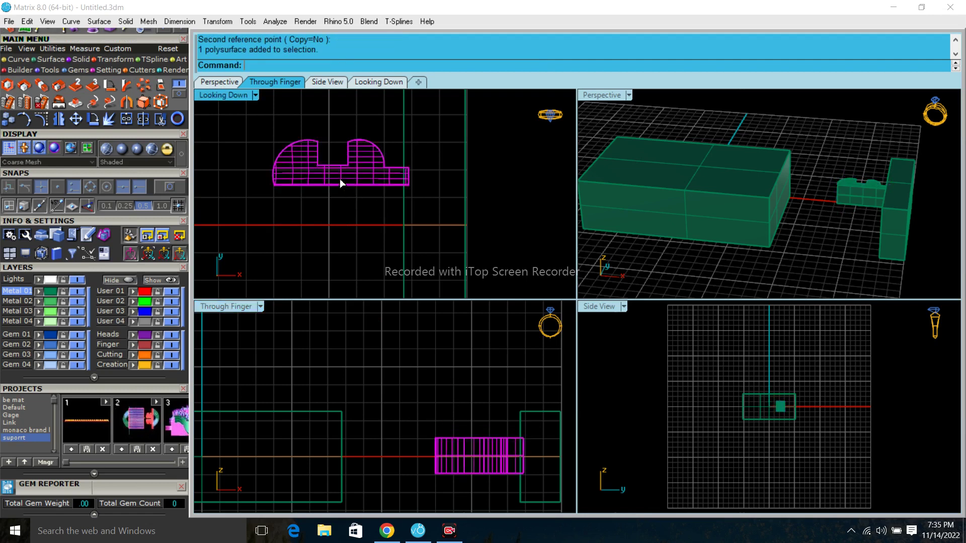
click(60, 120)
text(0)
key(Return)
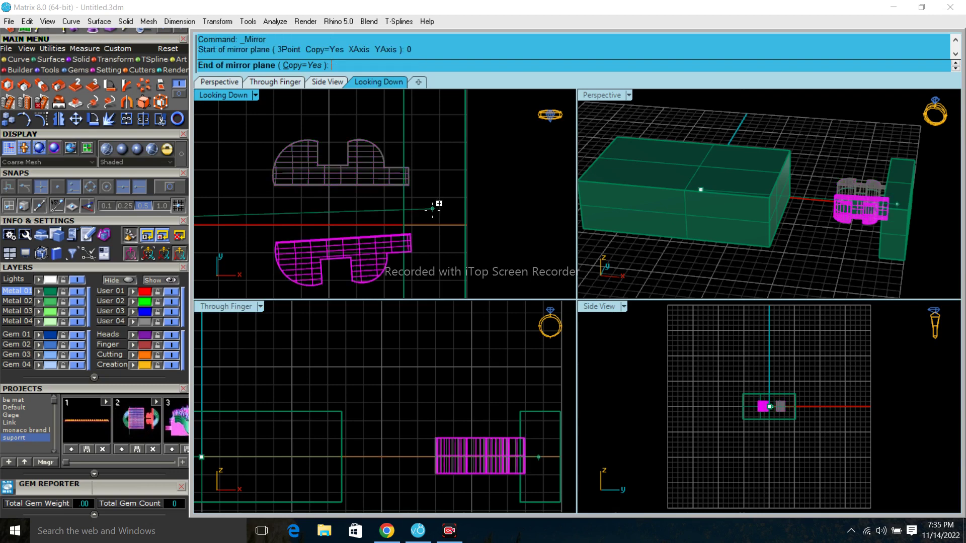
click(431, 208)
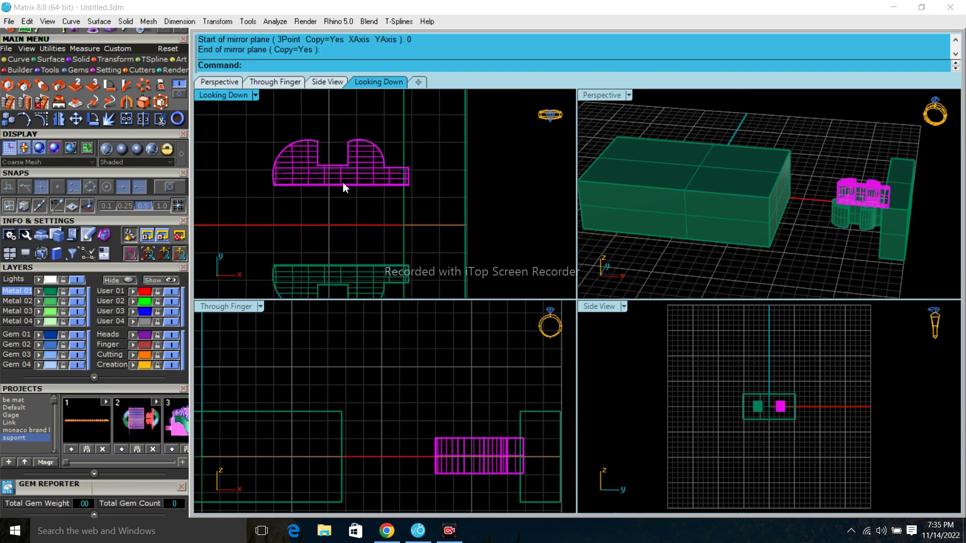
click(366, 193)
Step: Stretch the upper part wider to its final size
scroll(390, 183, down, 2)
scroll(390, 184, down, 2)
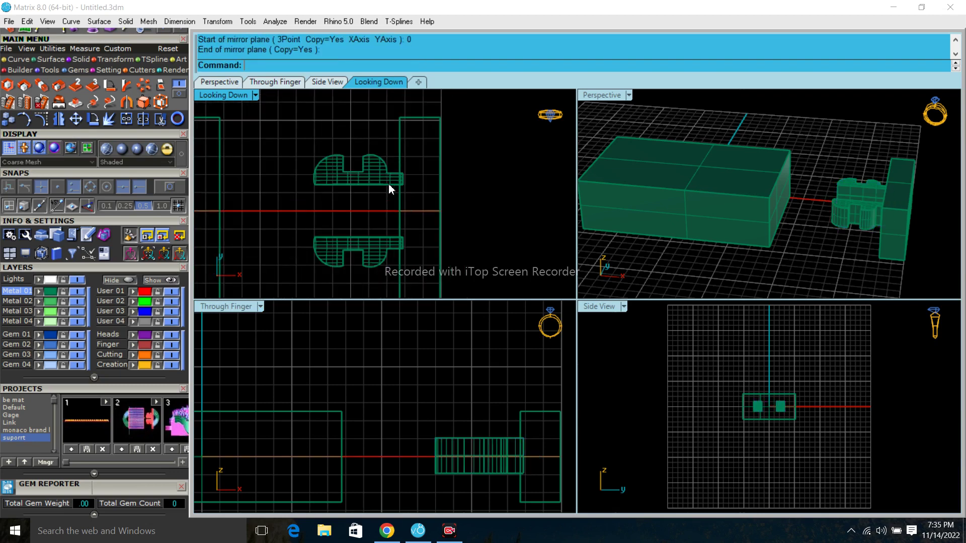
click(378, 179)
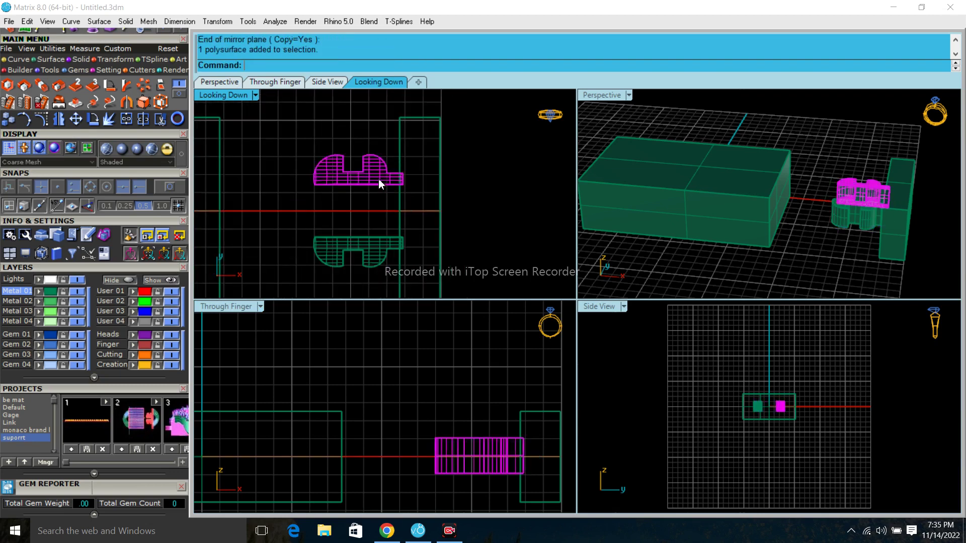
click(41, 86)
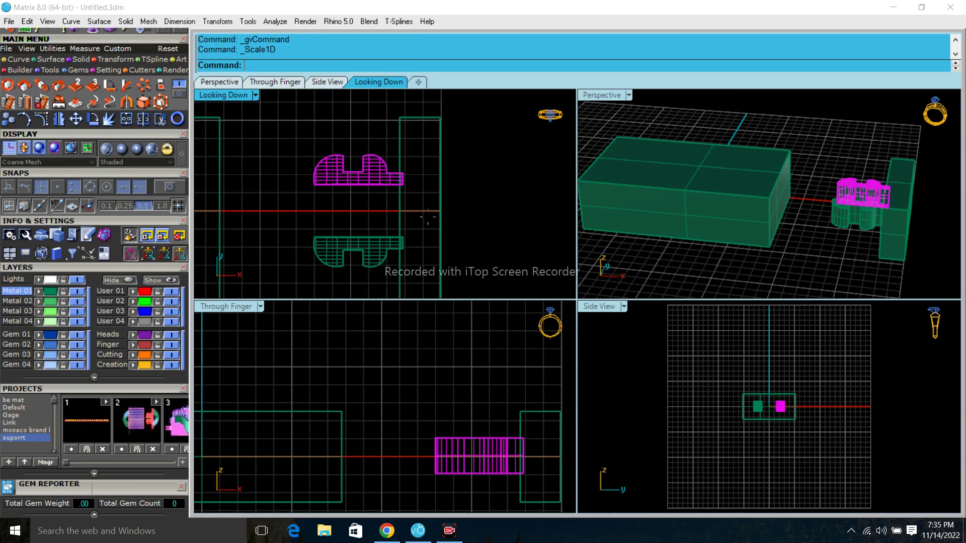
click(342, 153)
click(343, 184)
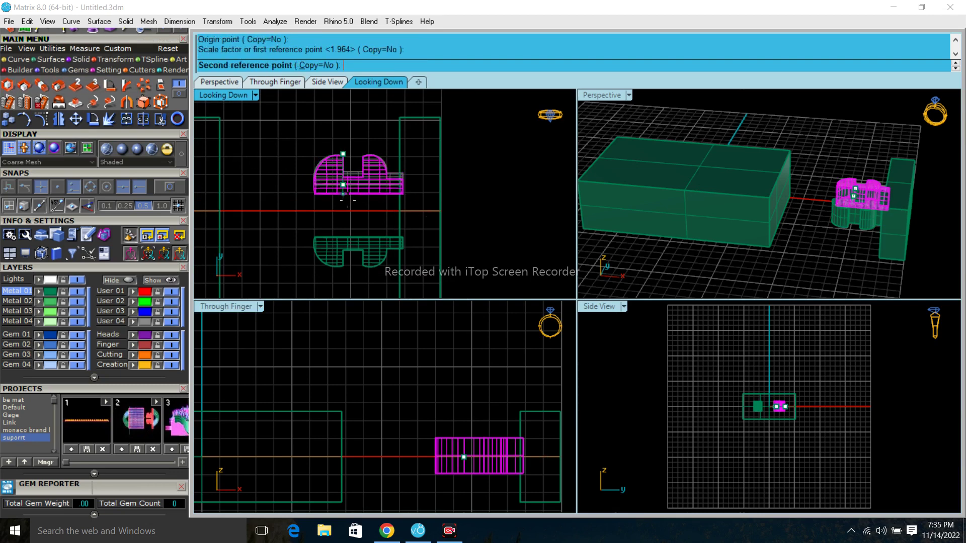
click(348, 204)
key(Escape)
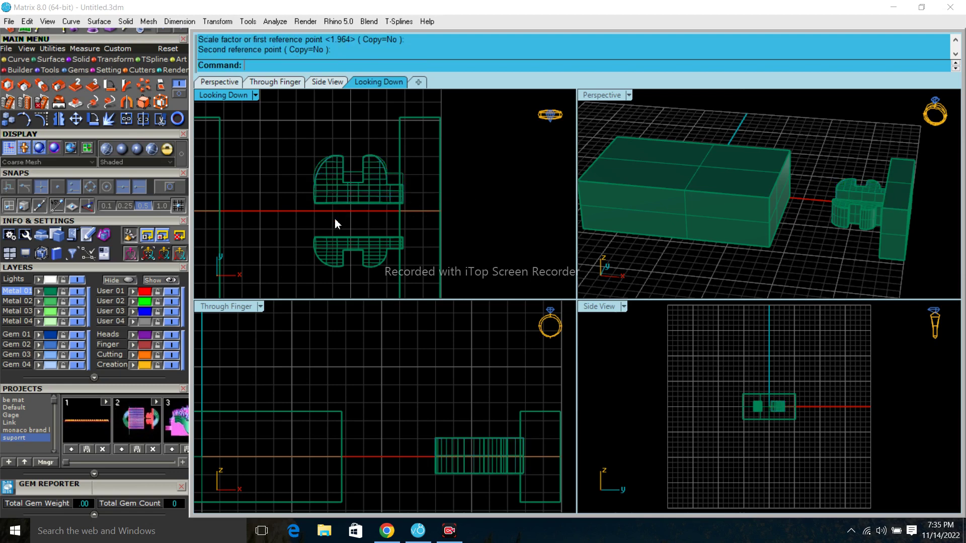
Step: Delete the lower copy and re-mirror the remaining part with the plane starting at 0
click(347, 248)
key(Home)
key(Delete)
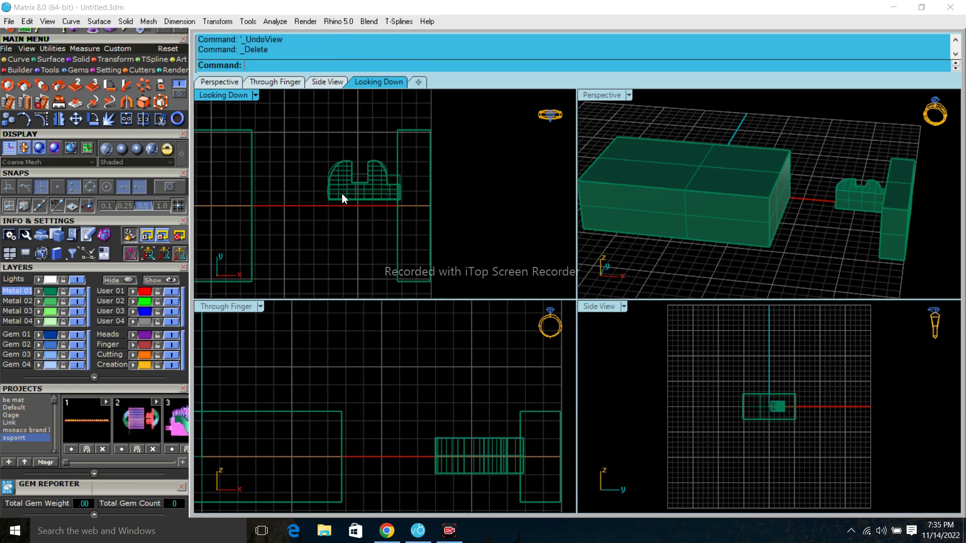
click(342, 195)
click(62, 122)
text(0)
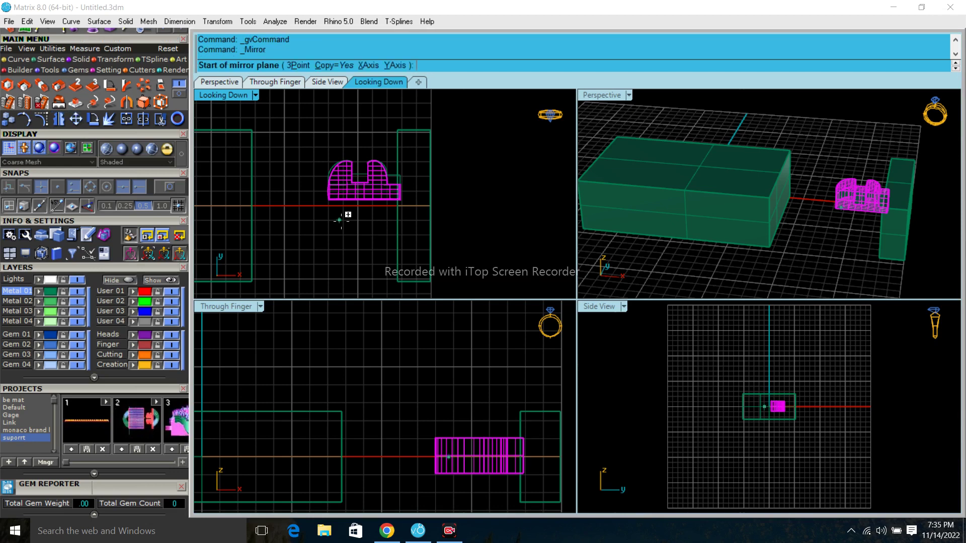
key(Return)
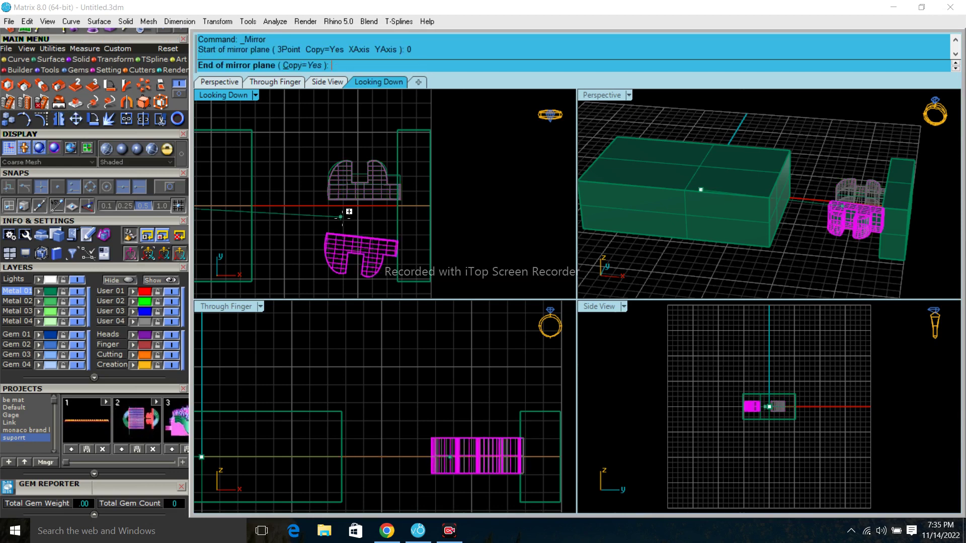
click(400, 208)
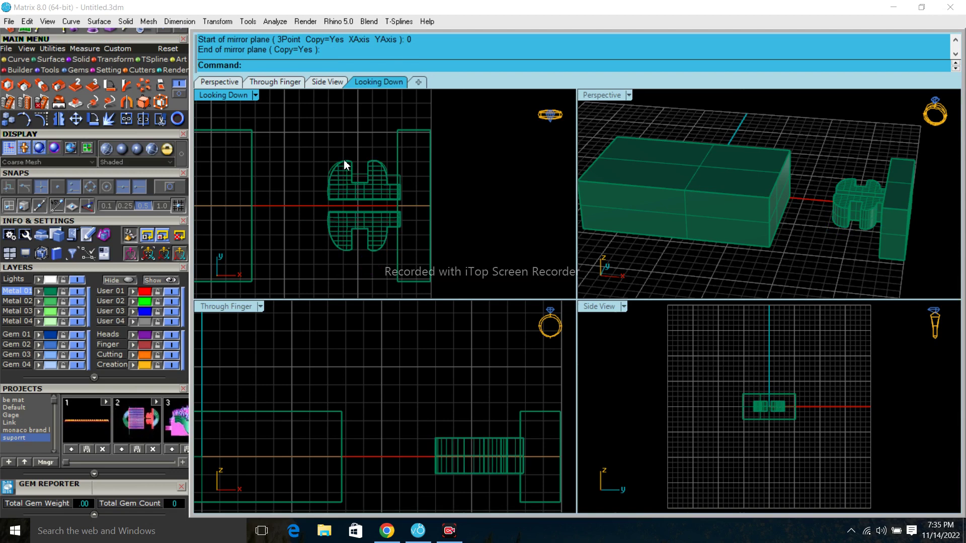
Step: Window-select the supports and orbit Perspective to inspect the symmetric pair
key(Right)
key(Down)
drag(297, 106, 500, 291)
click(841, 261)
scroll(850, 211, up, 3)
scroll(861, 207, up, 3)
scroll(861, 229, up, 3)
right_drag(861, 229, 762, 208)
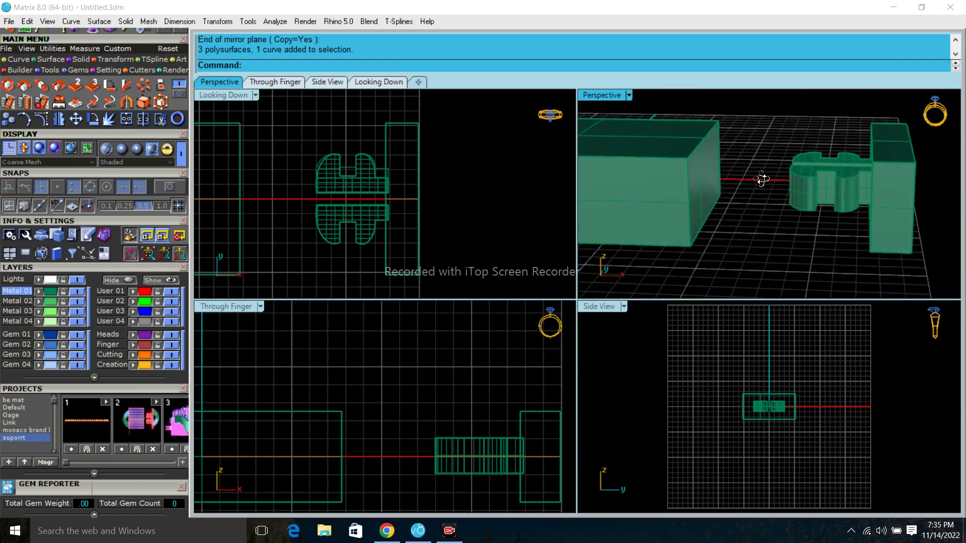
Step: Fillet the right box's top edges with a 1.000 radius
right_drag(787, 207, 745, 201)
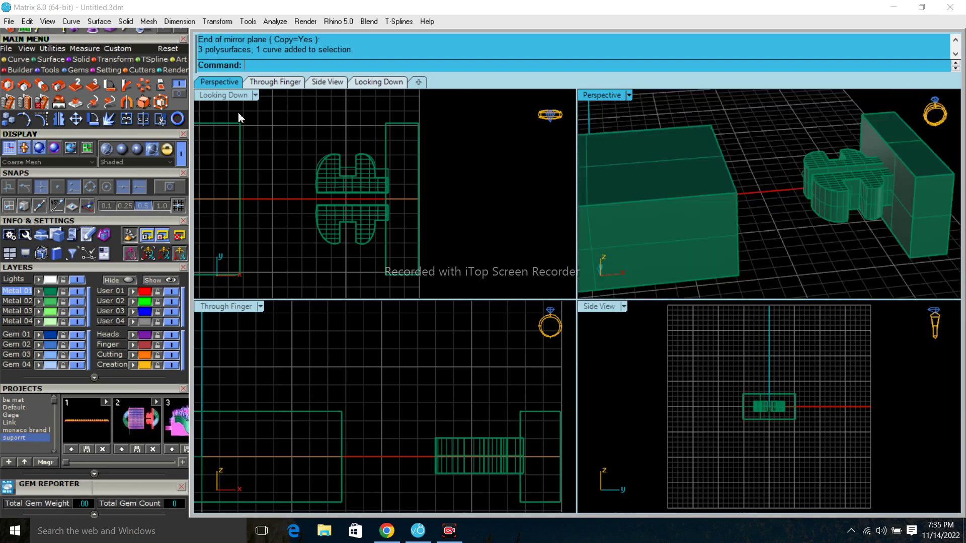
click(81, 59)
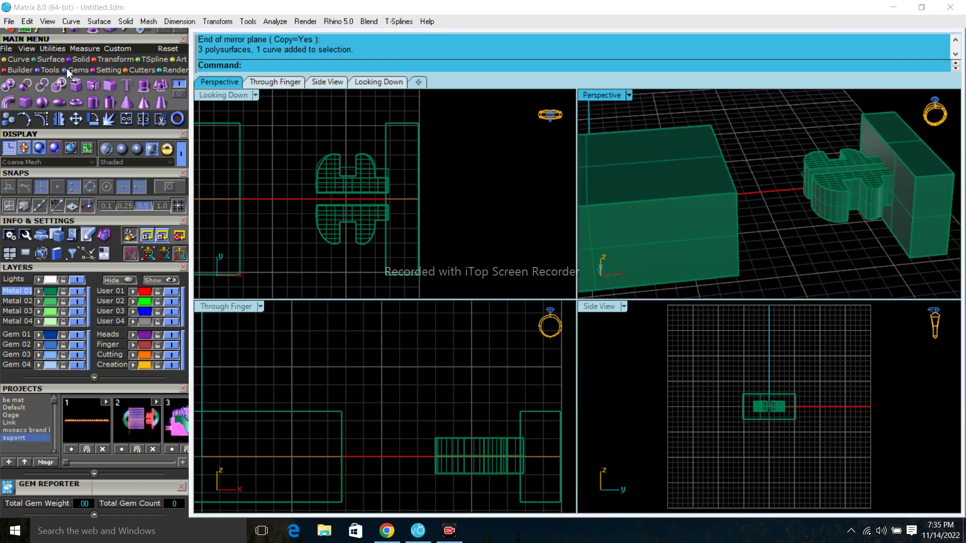
click(111, 85)
click(933, 183)
click(870, 115)
click(820, 168)
key(Return)
key(Return)
click(891, 142)
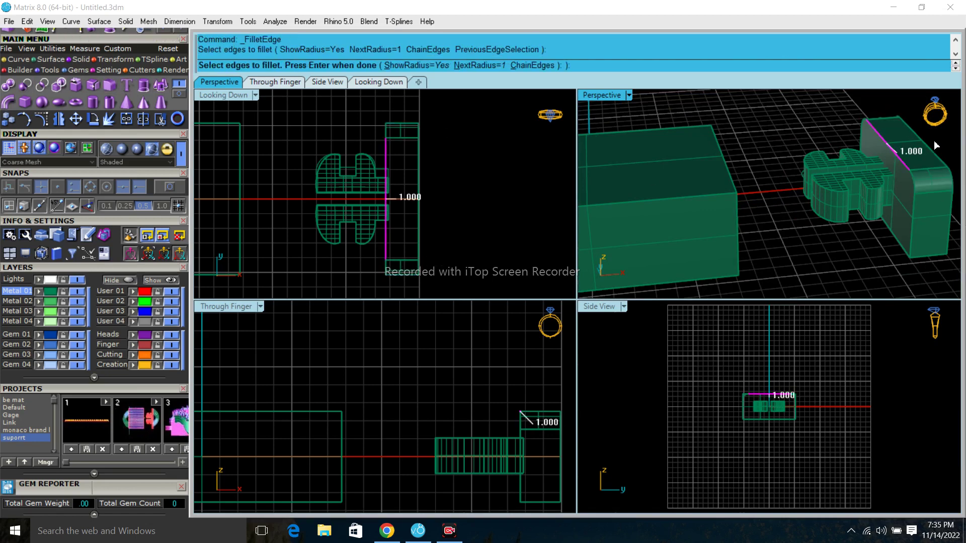
key(Return)
key(Return)
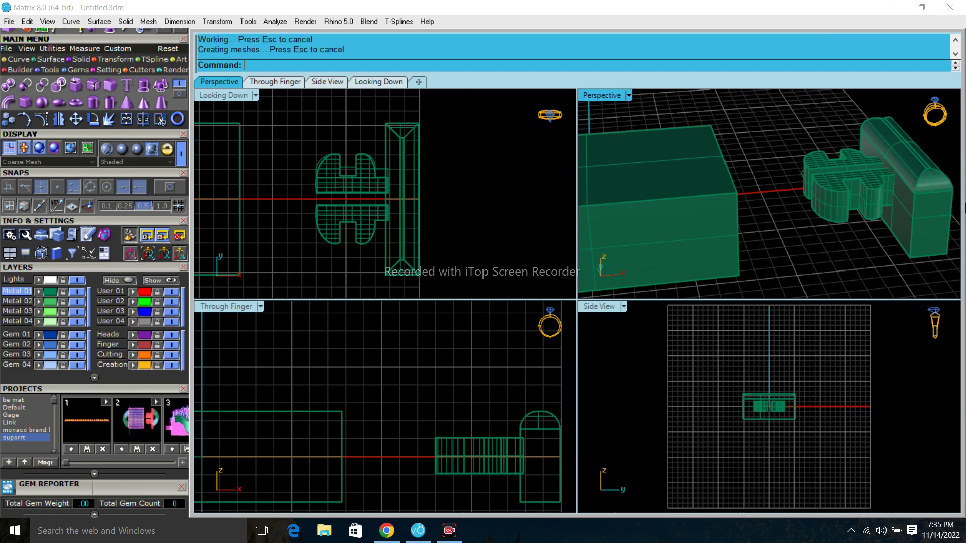
Step: Select both support pieces and drag them up into place inside the right box
right_drag(899, 174, 886, 103)
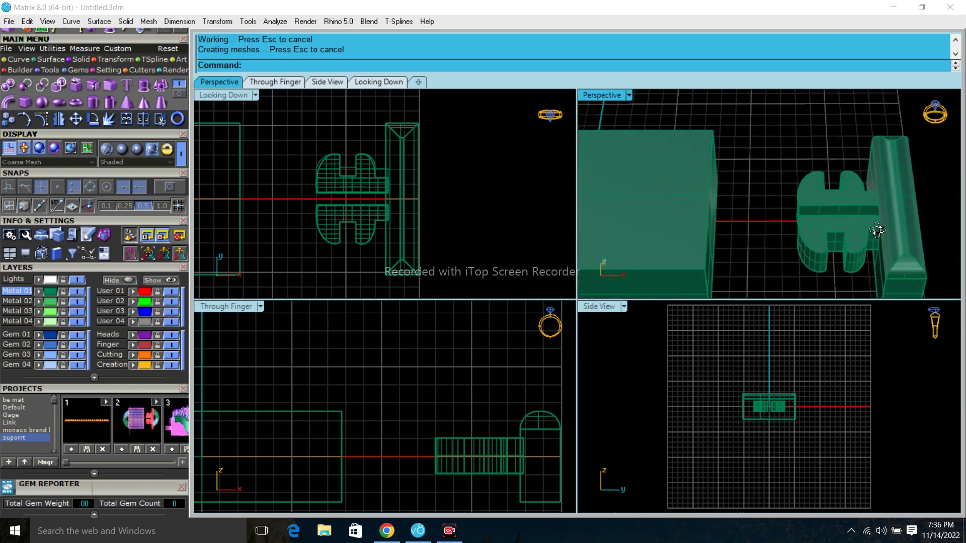
right_drag(885, 103, 870, 166)
click(870, 167)
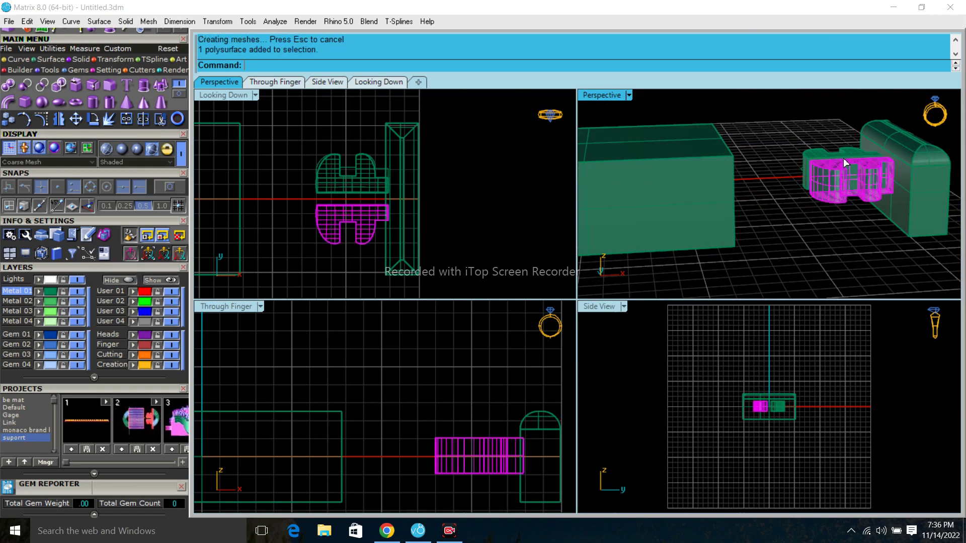
shift+click(843, 158)
scroll(784, 418, up, 2)
scroll(784, 418, up, 4)
drag(758, 385, 757, 403)
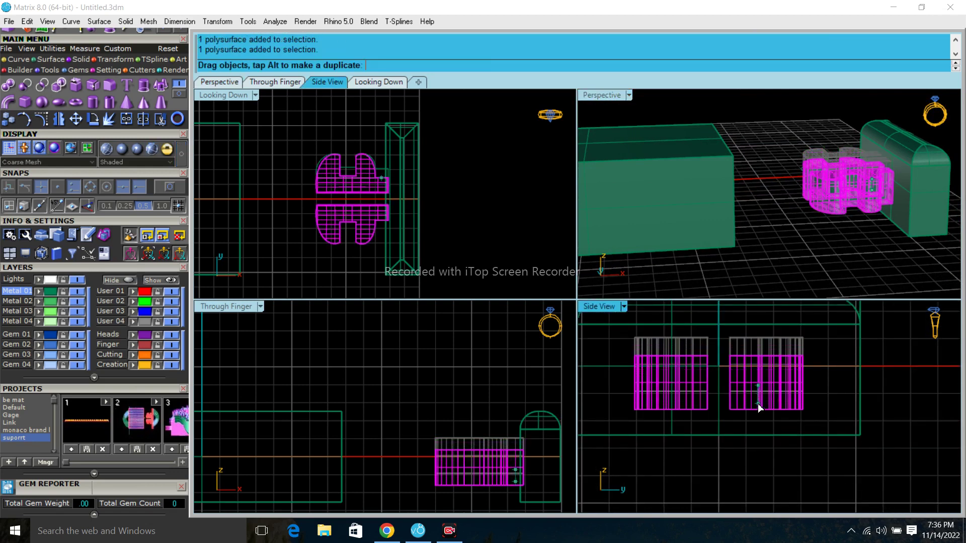
click(699, 487)
scroll(722, 339, down, 2)
scroll(722, 339, up, 1)
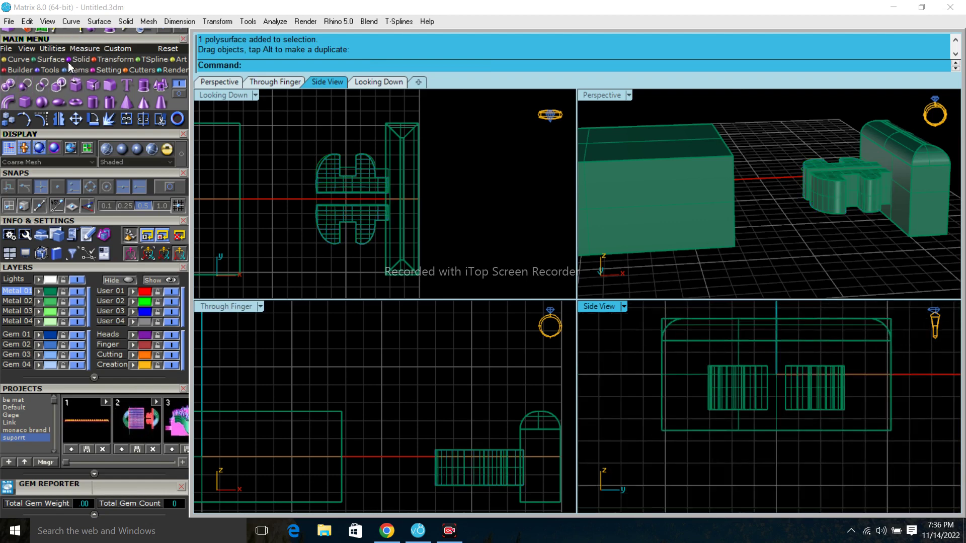
click(17, 60)
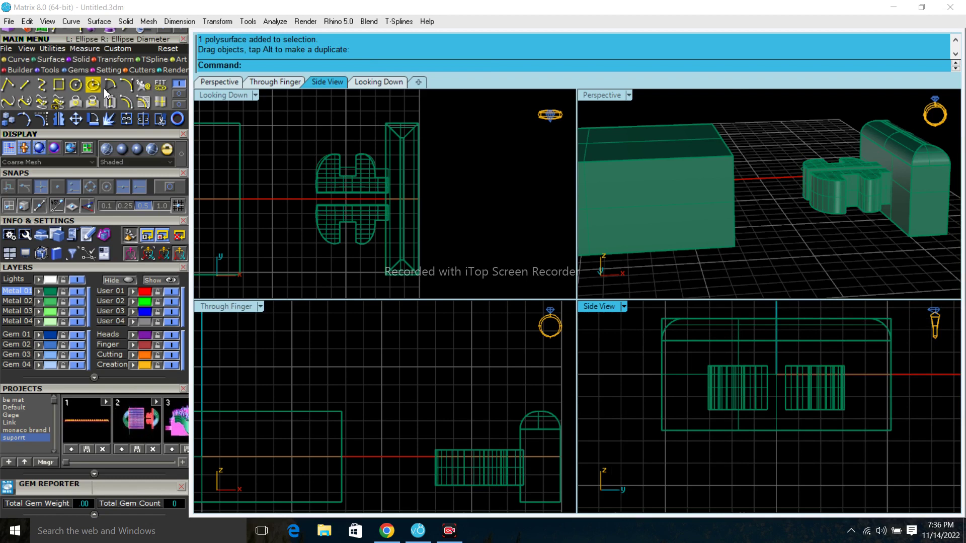
click(59, 85)
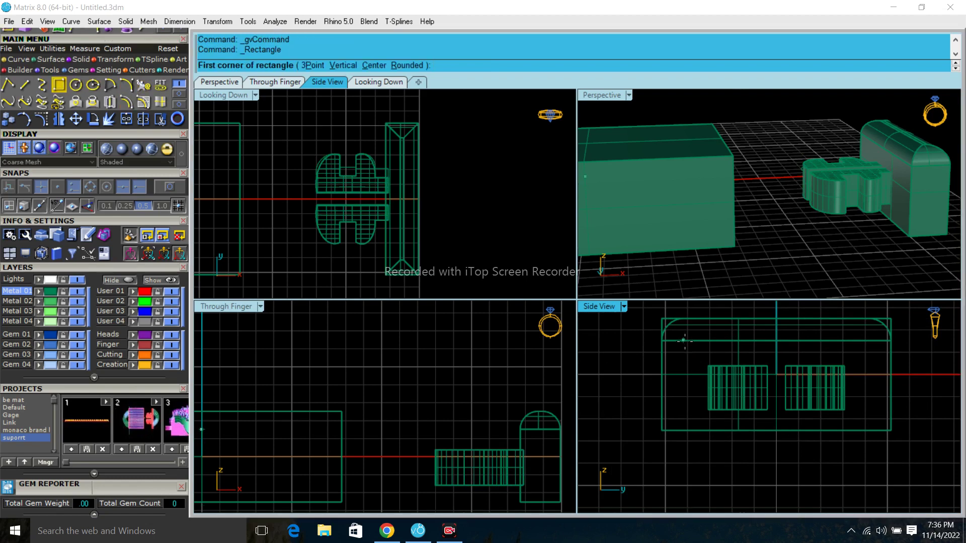
Step: Draw a side-view rectangle enclosing both supports and centre it on the origin with Center Objects
click(684, 341)
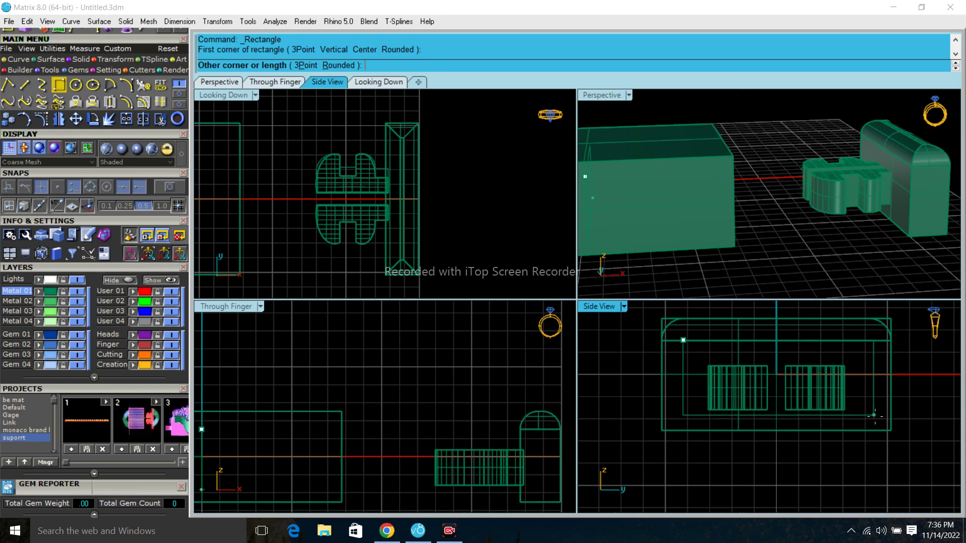
click(871, 415)
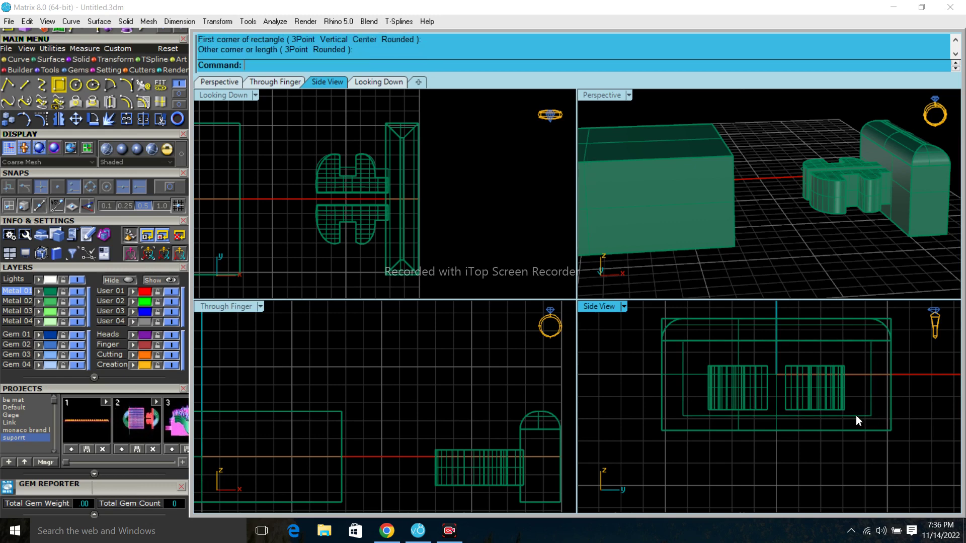
click(52, 48)
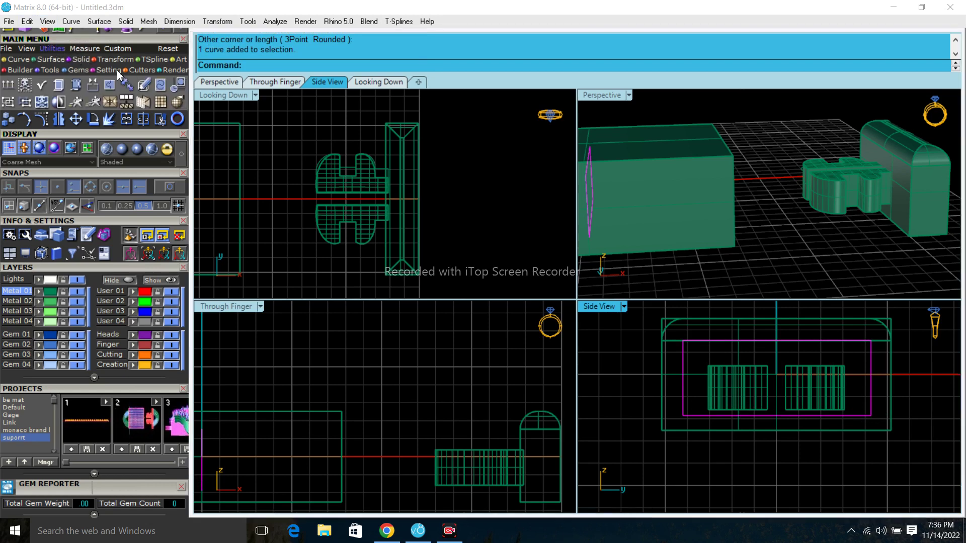
click(177, 84)
click(502, 356)
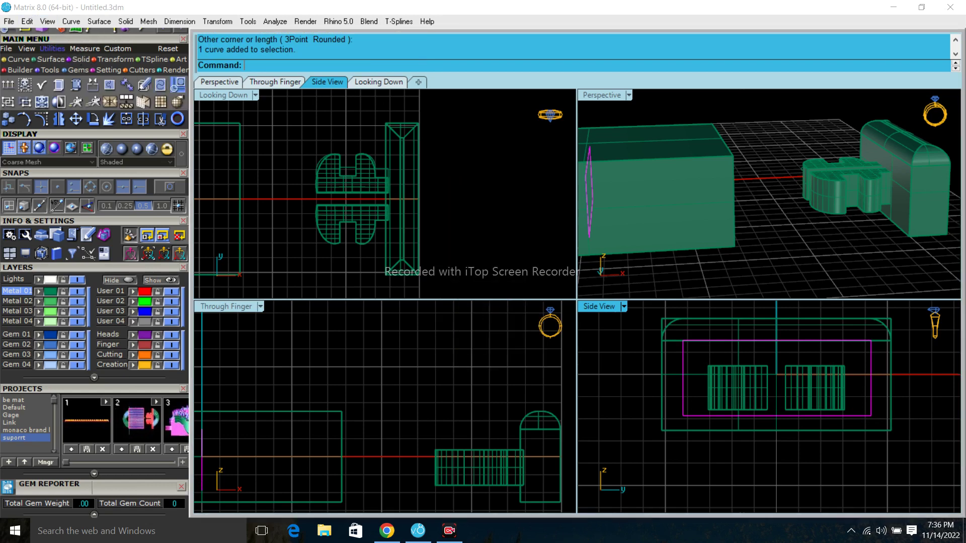
scroll(774, 361, up, 2)
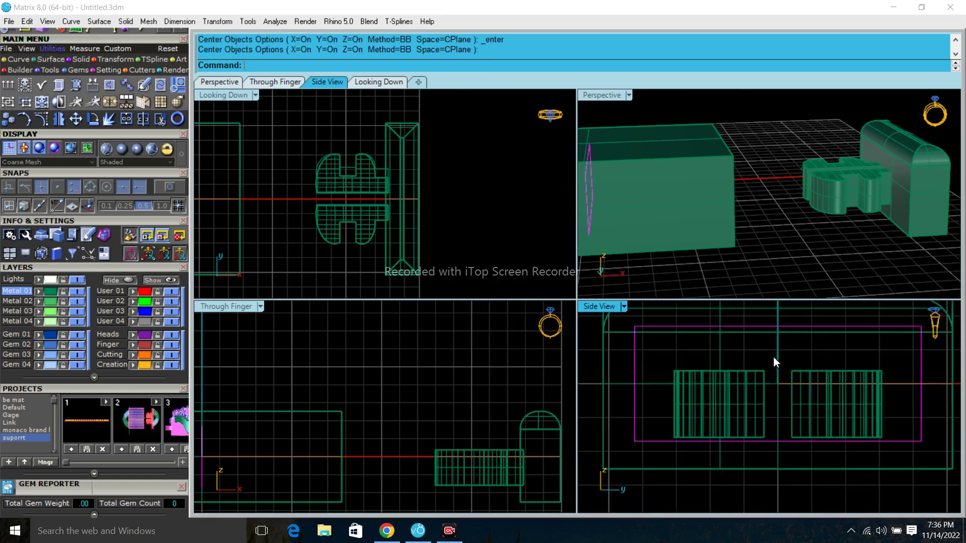
scroll(486, 182, down, 3)
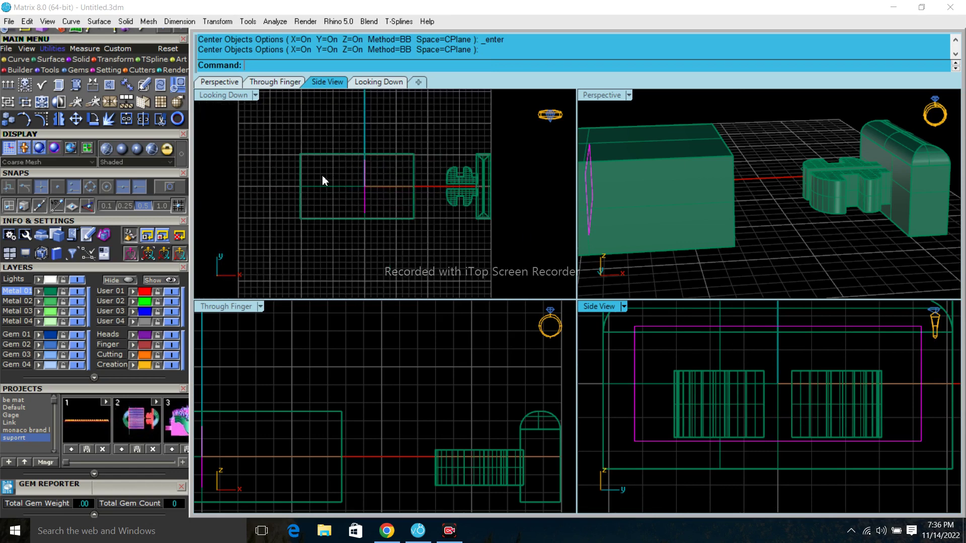
click(81, 60)
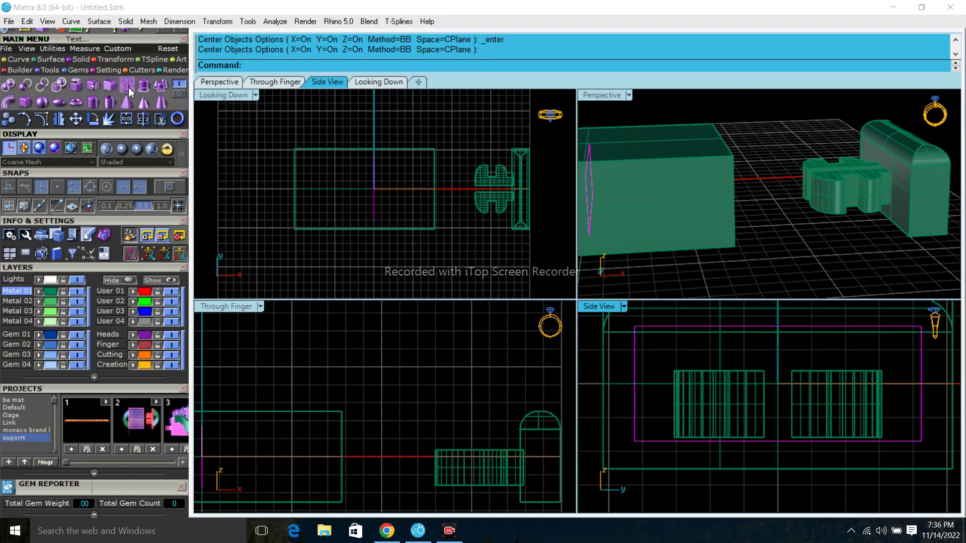
click(143, 87)
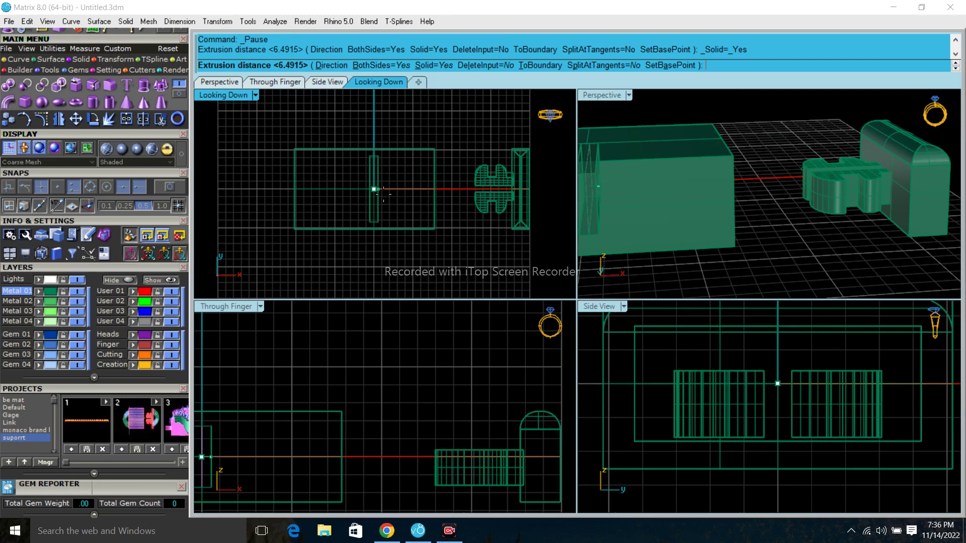
Step: Extrude the rectangle both ways into a block and drag it inside the body box
click(446, 198)
scroll(291, 179, up, 3)
drag(292, 179, 308, 187)
scroll(408, 171, down, 2)
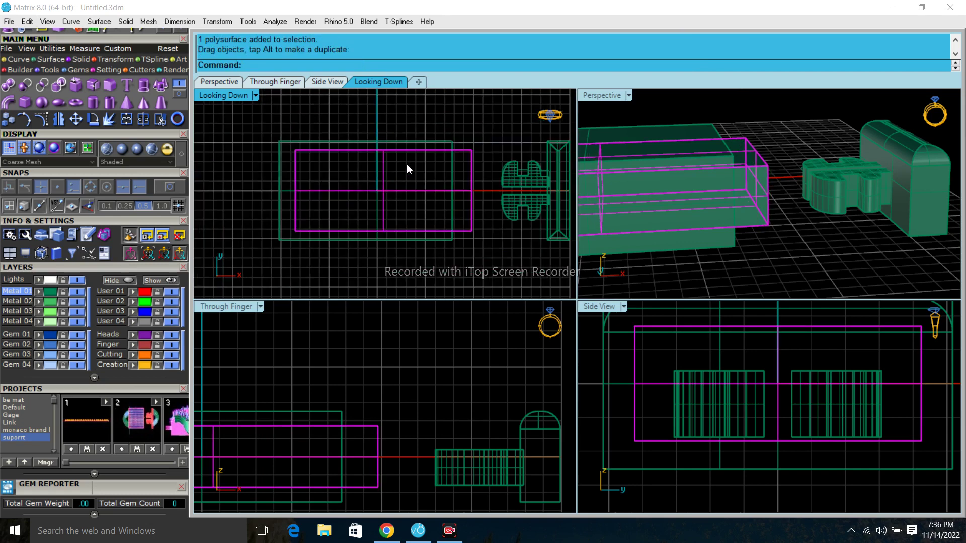
scroll(433, 123, up, 1)
key(Escape)
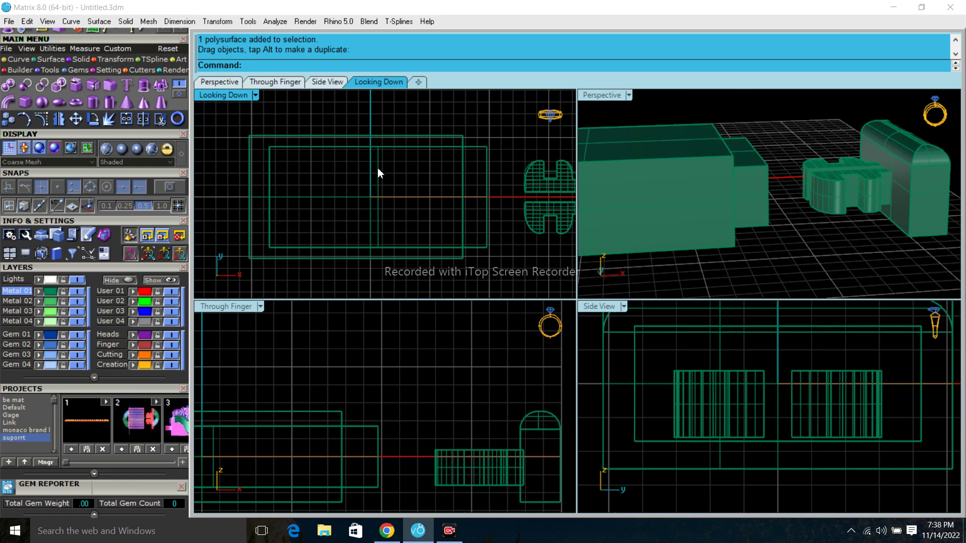
scroll(379, 173, down, 1)
scroll(378, 172, down, 1)
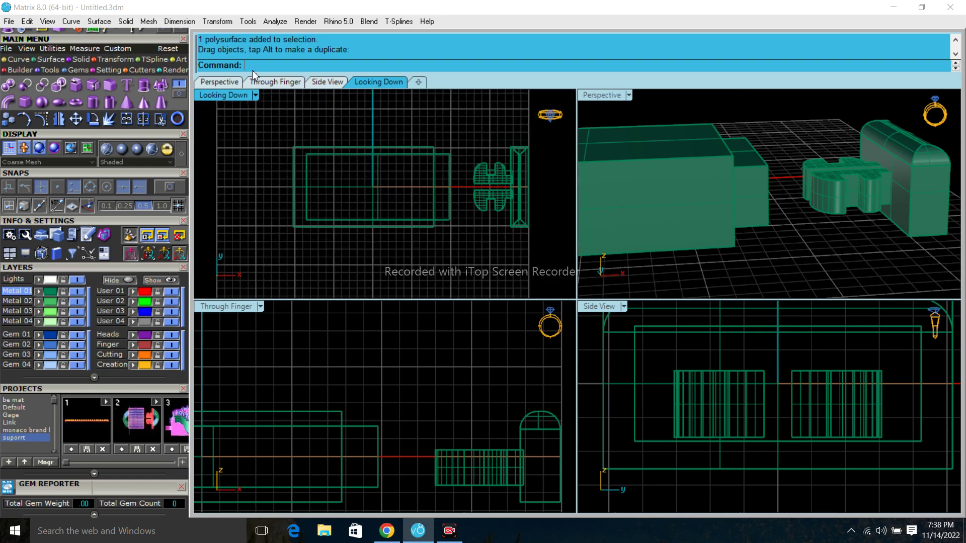
Step: Subtract the inner box from the outer box and delete the leftover box
click(26, 89)
scroll(355, 164, up, 2)
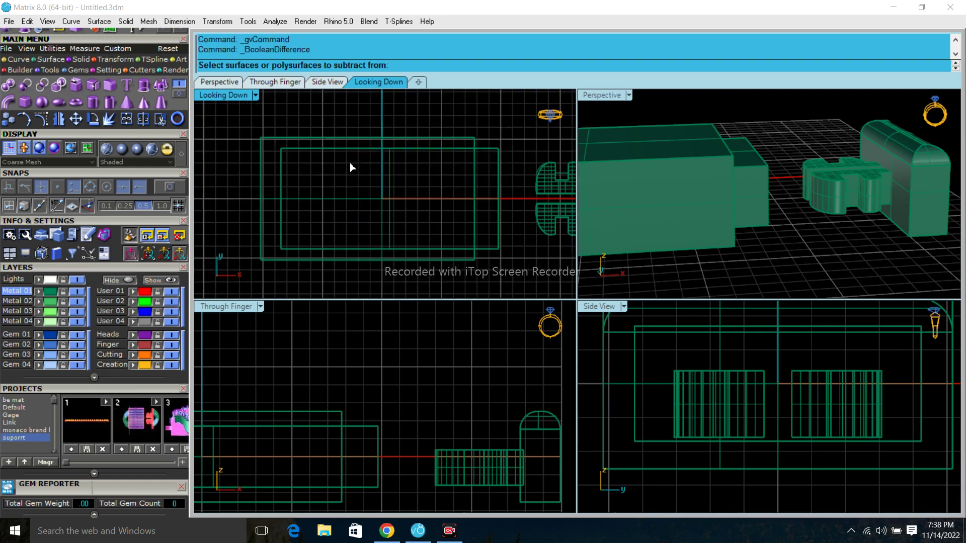
click(318, 138)
key(Return)
click(352, 149)
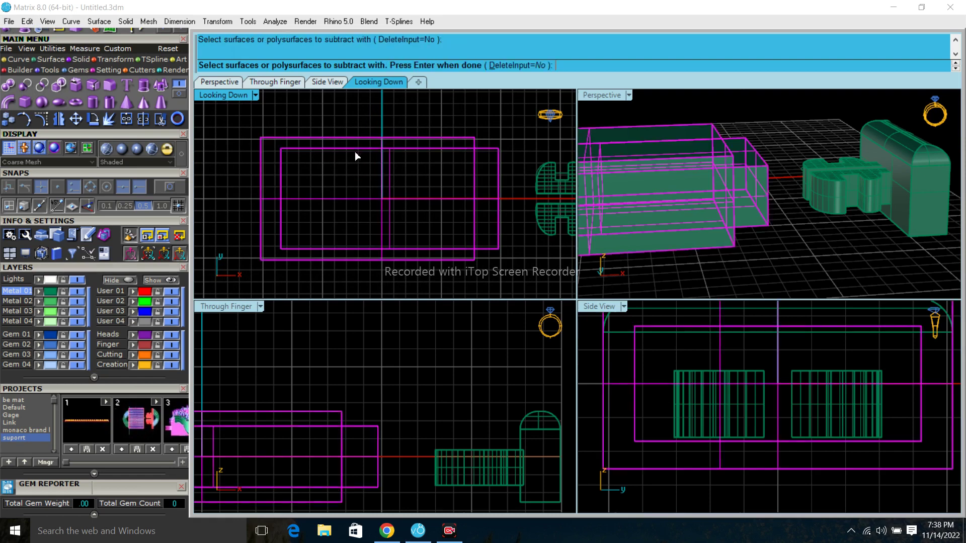
key(Return)
click(502, 253)
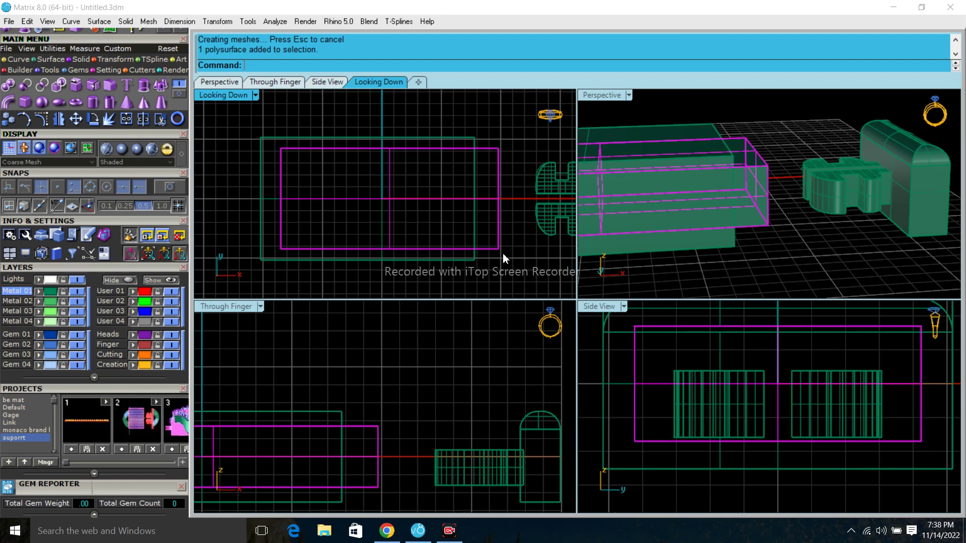
key(Delete)
Step: Undo the deletion and the subtraction so the inner block sits separately again
mouse_move(760, 173)
right_down()
mouse_move(653, 177)
mouse_move(726, 170)
mouse_move(688, 201)
mouse_move(712, 160)
mouse_move(657, 190)
mouse_move(958, 158)
right_up()
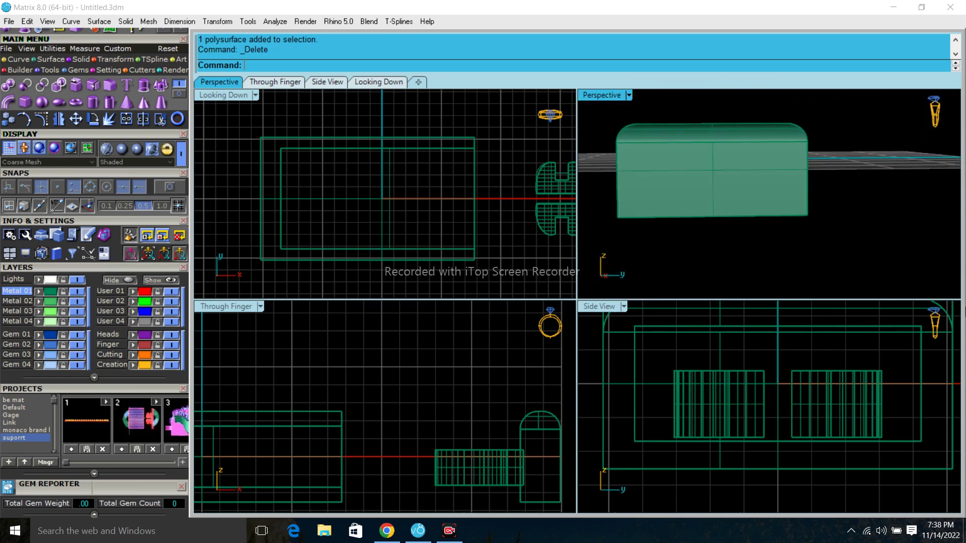
scroll(686, 392, down, 3)
scroll(701, 355, up, 1)
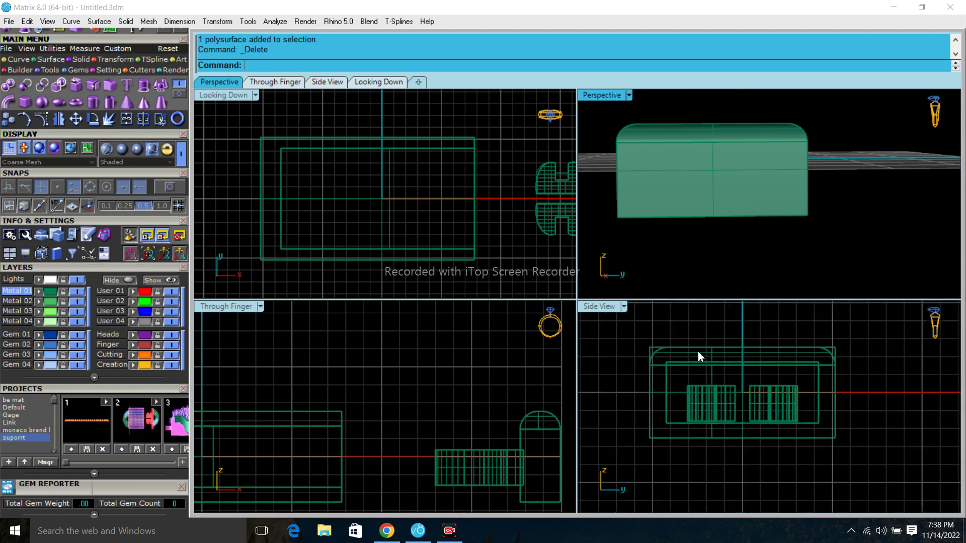
scroll(699, 356, up, 1)
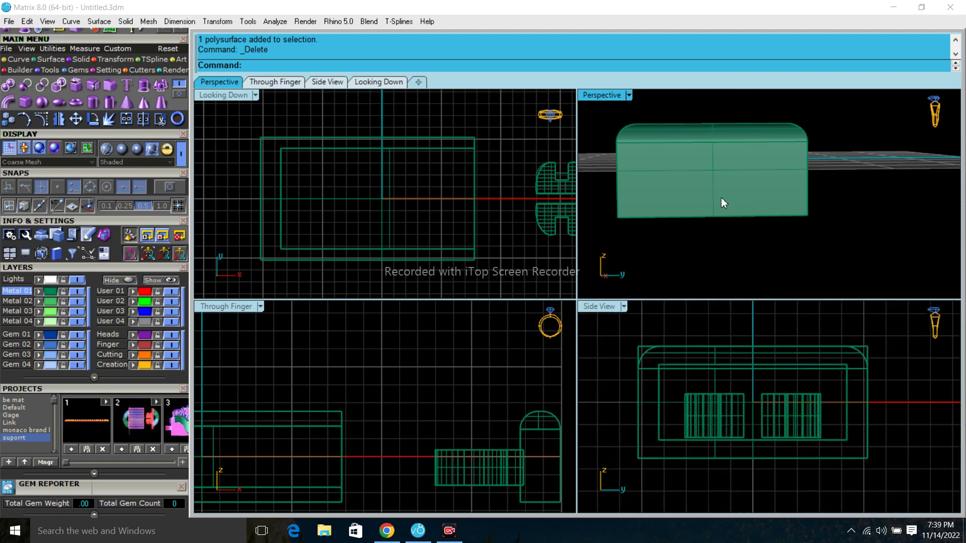
key(ctrl+z)
key(ctrl+z)
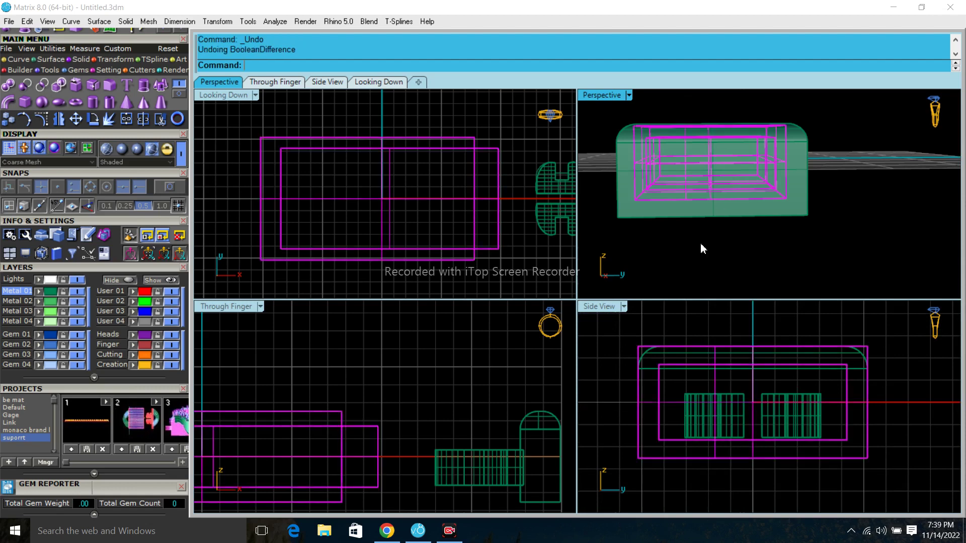
click(665, 287)
key(ctrl+z)
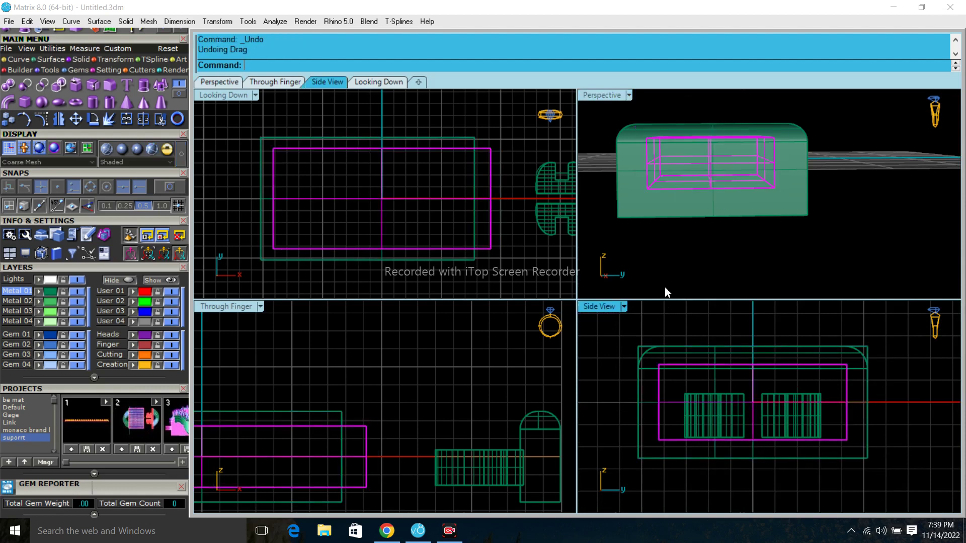
click(487, 247)
click(513, 277)
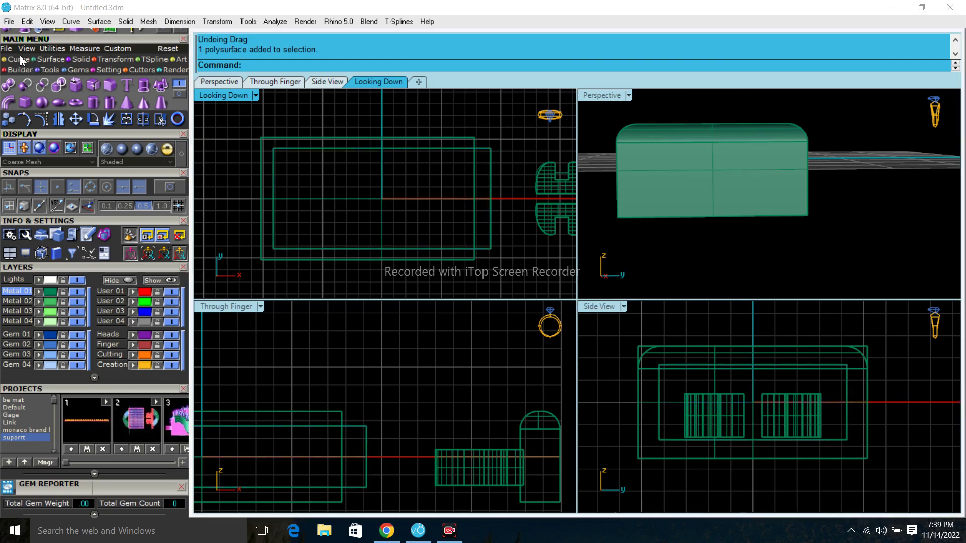
click(47, 70)
Step: Draw a side-view arc across the body box's upper left corner and select it
click(127, 85)
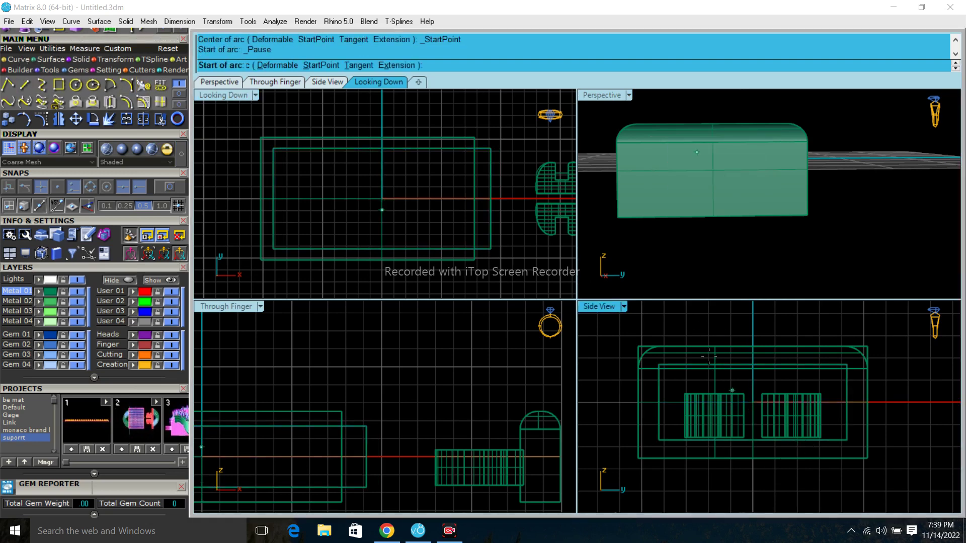
click(702, 337)
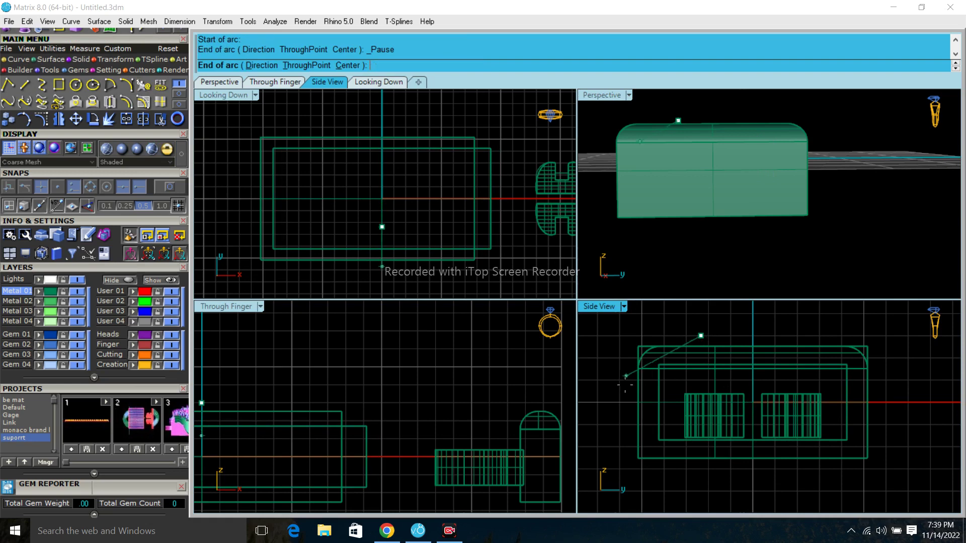
click(614, 421)
click(606, 371)
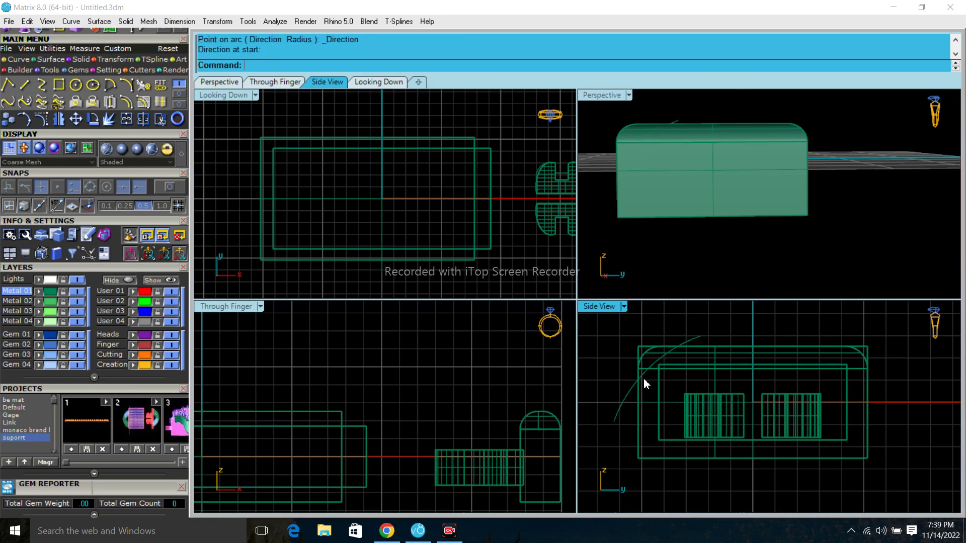
click(628, 396)
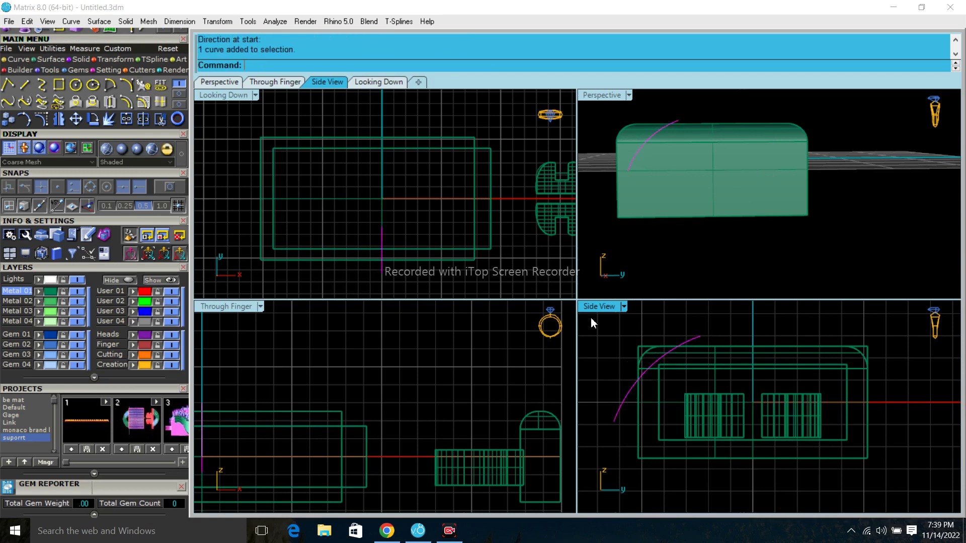
click(81, 60)
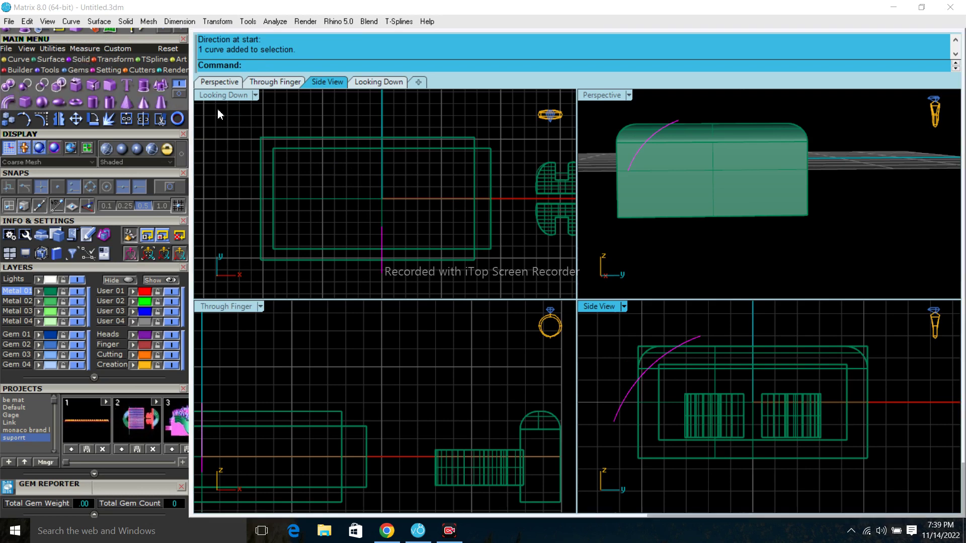
click(144, 85)
scroll(373, 191, down, 2)
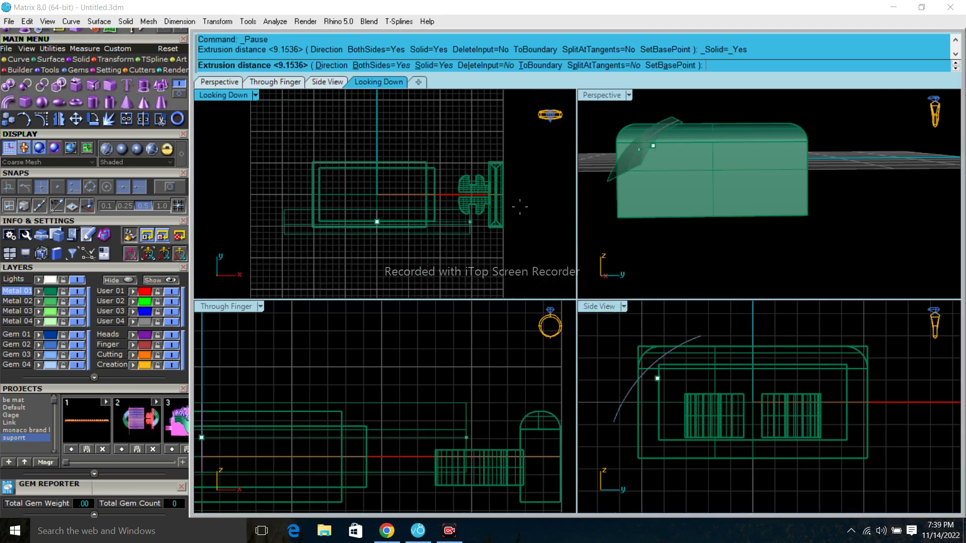
Step: Accept the two-way arc extrusion and offset the curved surface 1 unit into a solid band
key(Return)
scroll(611, 165, up, 2)
scroll(619, 168, up, 2)
scroll(624, 171, up, 3)
scroll(627, 172, up, 2)
mouse_move(627, 173)
right_down()
mouse_move(613, 165)
mouse_move(705, 181)
right_up()
click(688, 184)
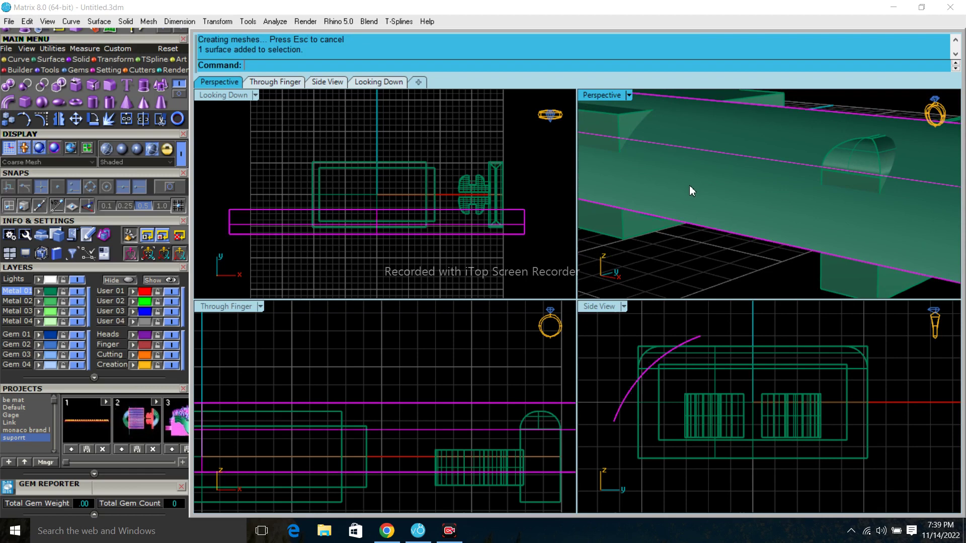
right_click(689, 186)
key(Escape)
click(270, 114)
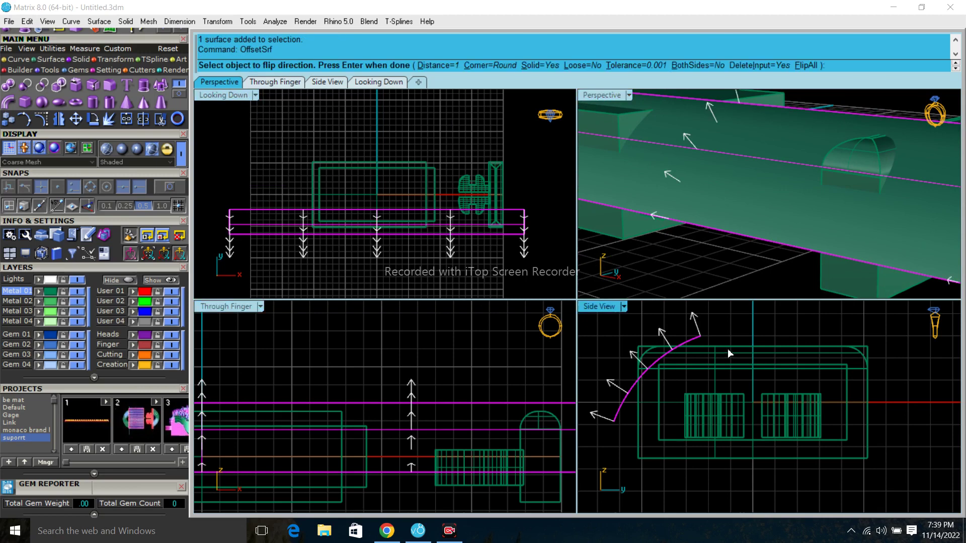
key(Return)
Step: Mirror the curved band about the origin to the box's right end
click(59, 119)
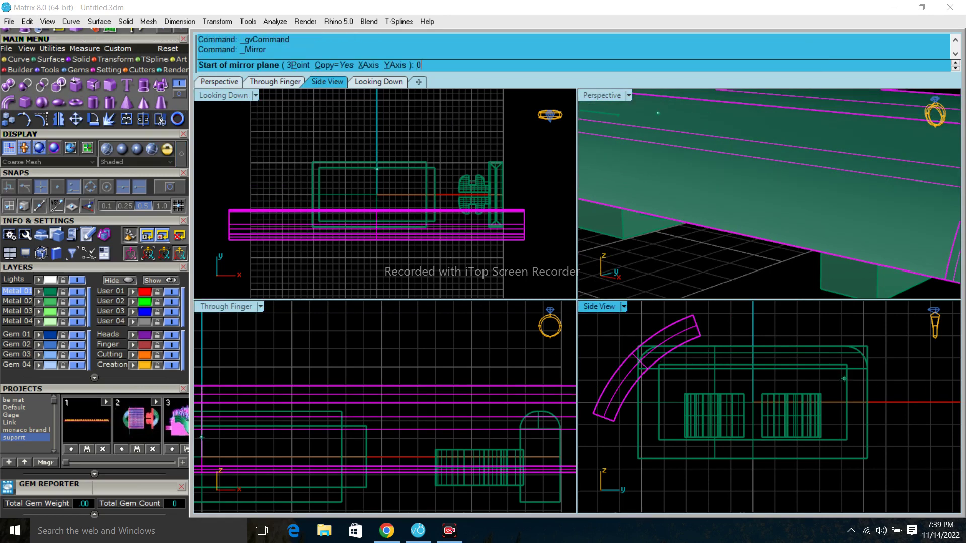
key(Return)
click(752, 321)
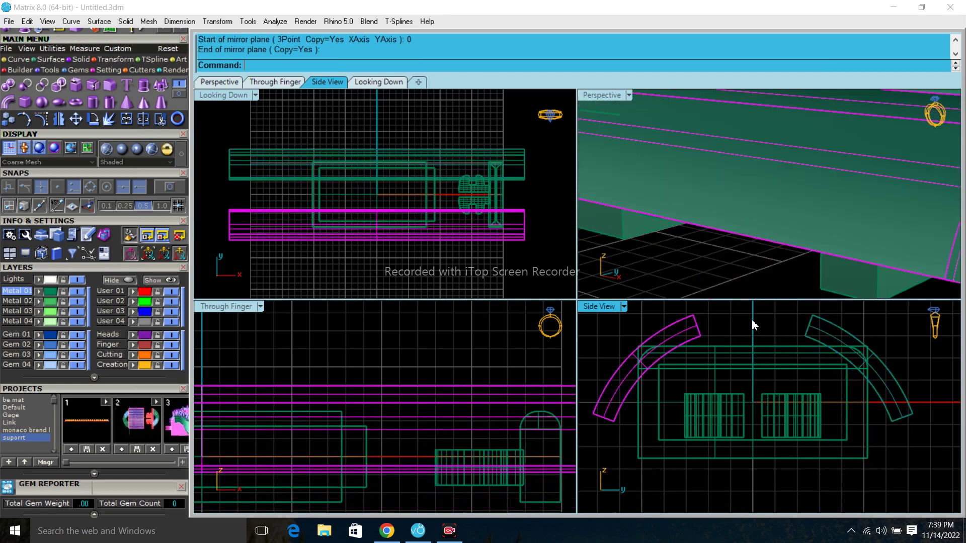
double_click(598, 96)
scroll(759, 263, down, 5)
mouse_move(759, 263)
right_down()
mouse_move(621, 270)
mouse_move(651, 258)
right_up()
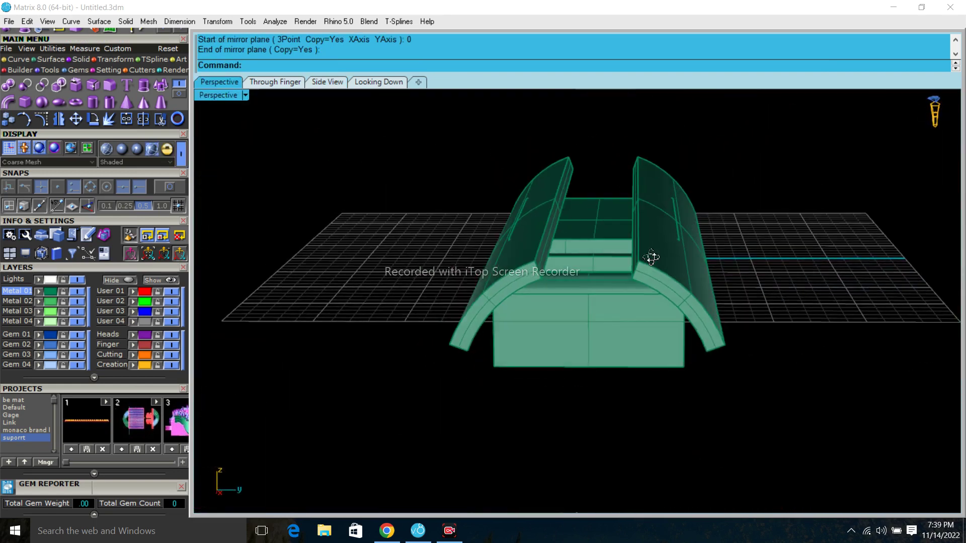
Step: Subtract both arches from the lower and upper boxes to round their tops
click(40, 86)
click(600, 351)
click(599, 231)
key(Return)
click(539, 228)
click(665, 238)
key(Return)
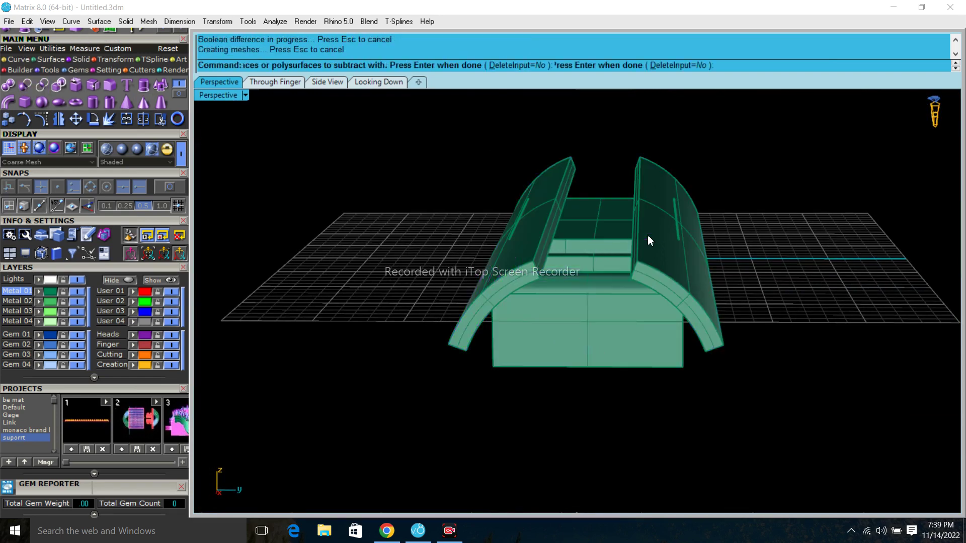
Step: Delete both arch cutters and the two leftover lines
click(647, 235)
click(572, 236)
key(Delete)
click(518, 225)
key(Delete)
click(676, 223)
key(Delete)
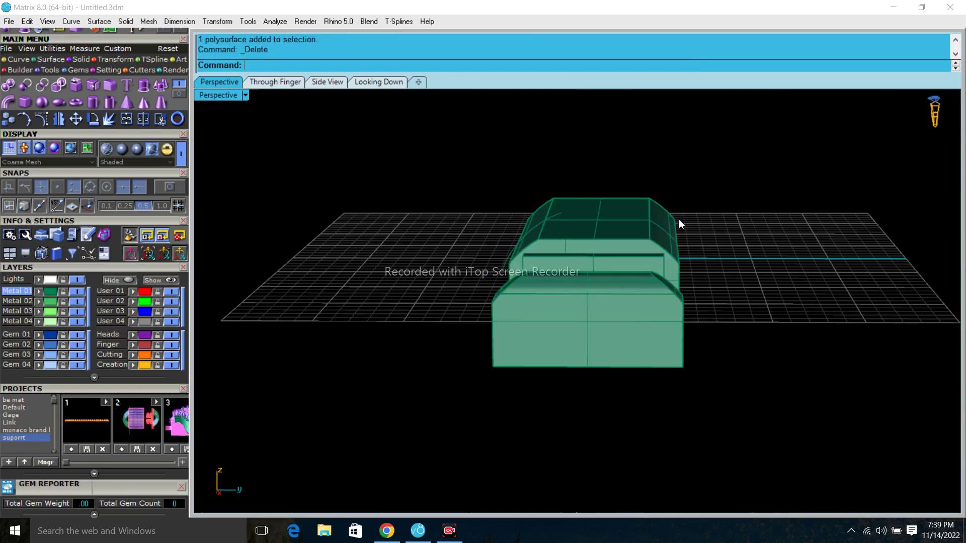
scroll(511, 237, up, 3)
mouse_move(511, 237)
right_down()
mouse_move(609, 269)
mouse_move(597, 267)
mouse_move(698, 270)
mouse_move(694, 259)
mouse_move(623, 286)
right_up()
click(535, 306)
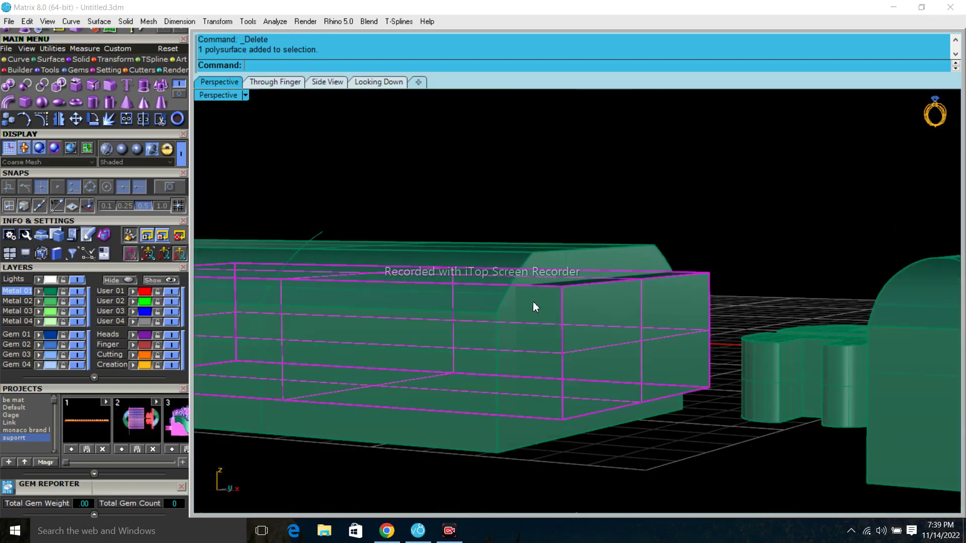
Step: Scale the inner box in one direction in Side View to shorten its height
double_click(224, 100)
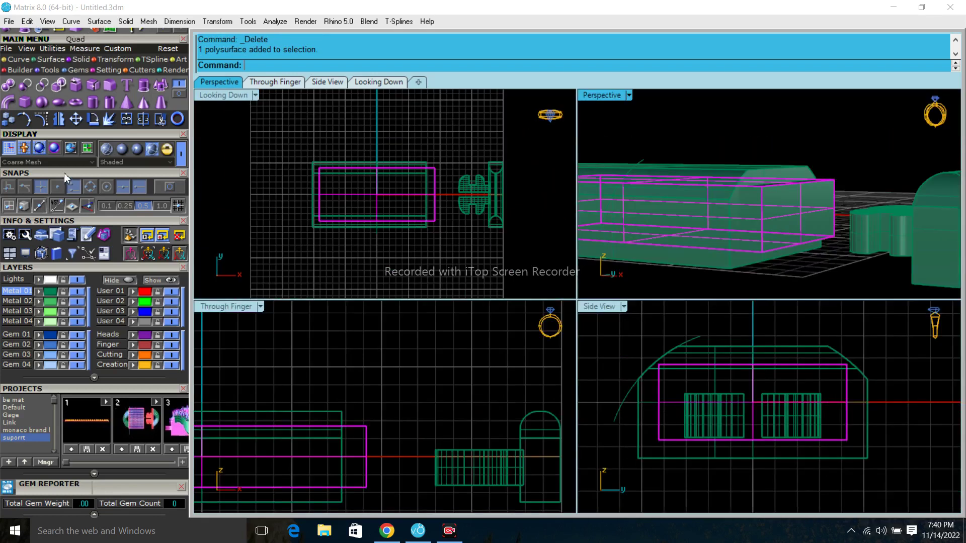
click(130, 60)
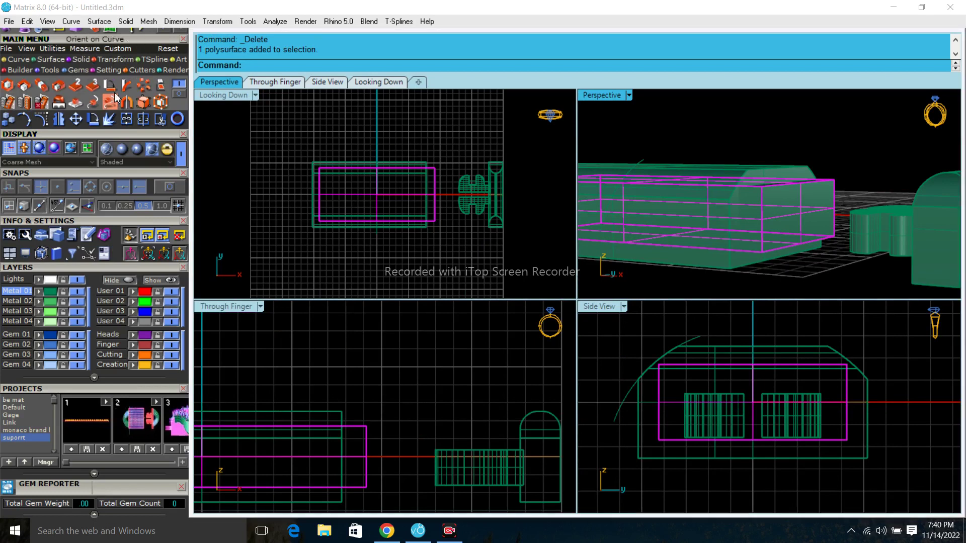
click(54, 88)
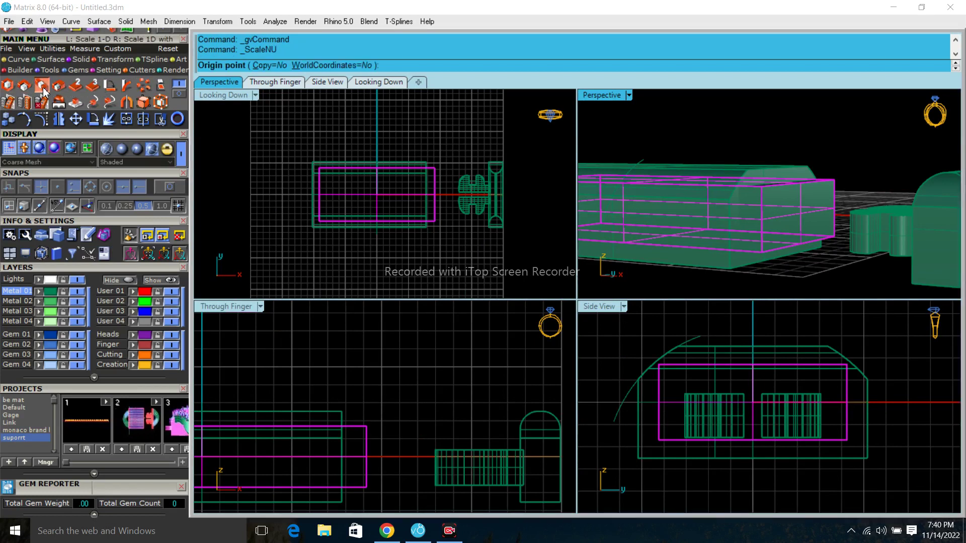
click(754, 441)
scroll(754, 368, up, 2)
click(753, 355)
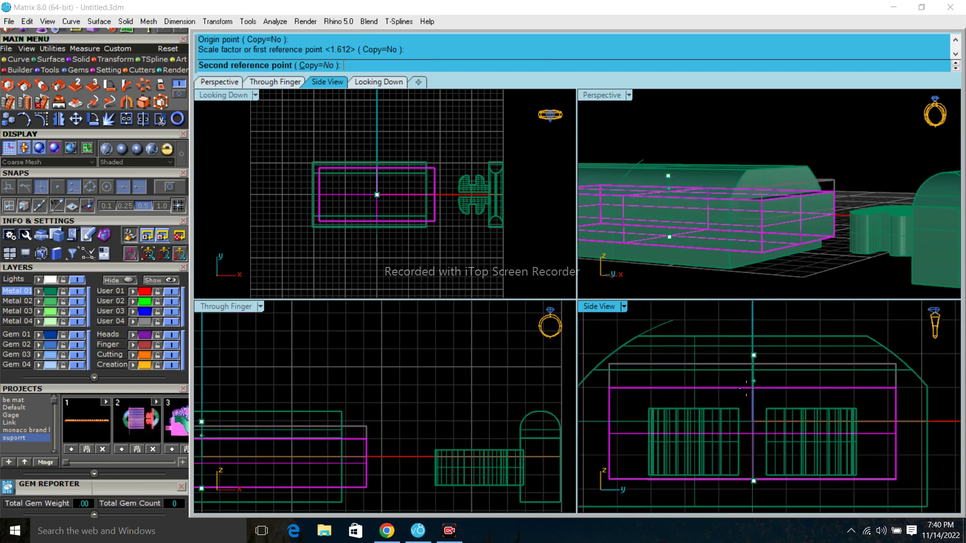
click(746, 395)
scroll(729, 362, down, 2)
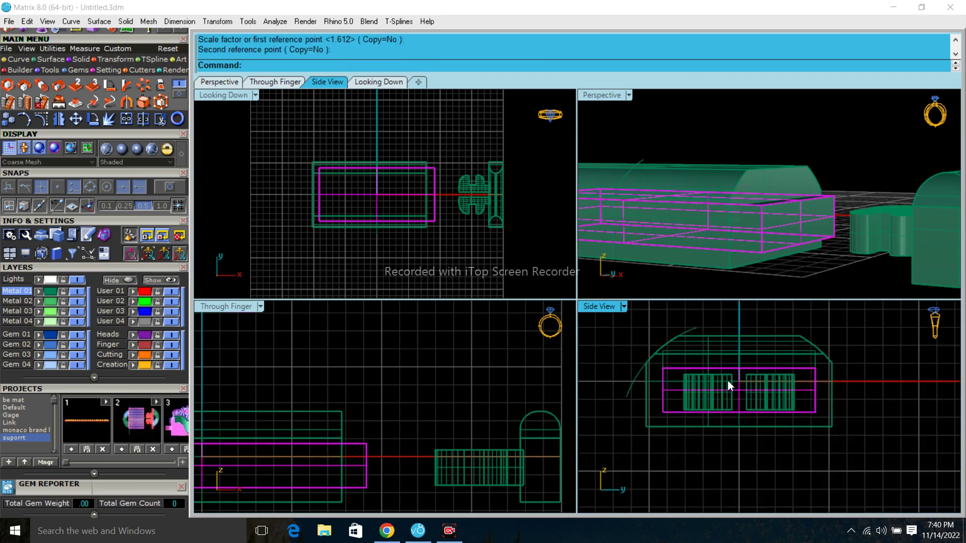
scroll(728, 382, up, 1)
scroll(745, 373, up, 2)
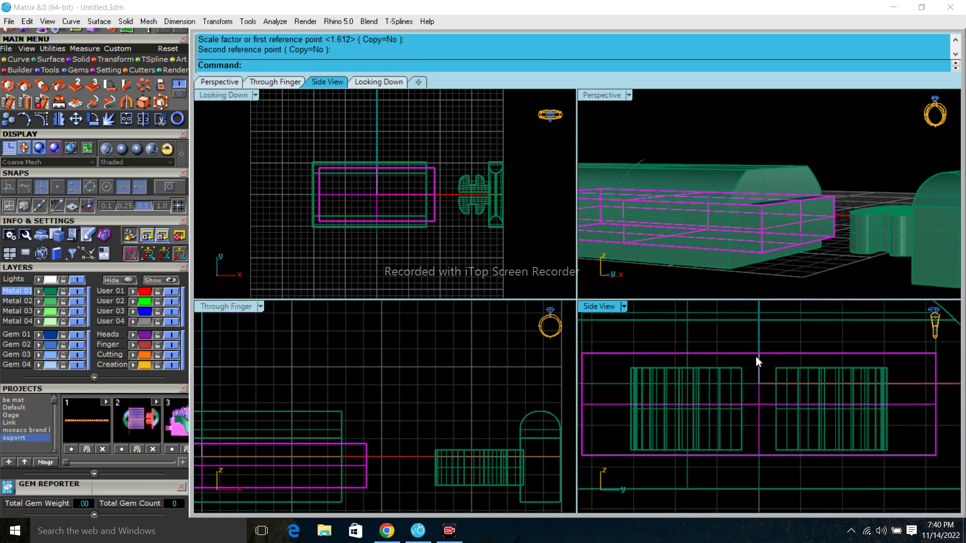
click(696, 432)
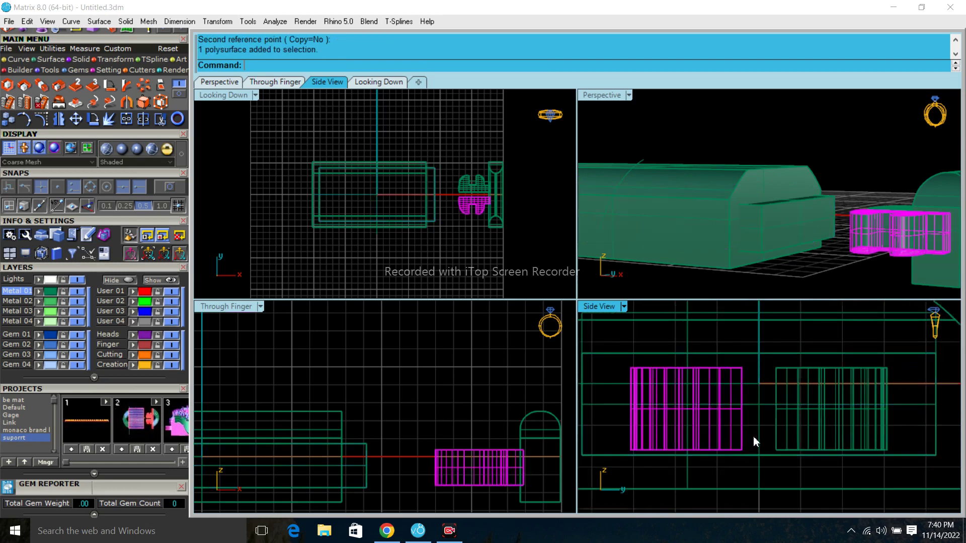
Step: Centre both gem groups on the origin and slide them sideways in the top view
shift+click(823, 435)
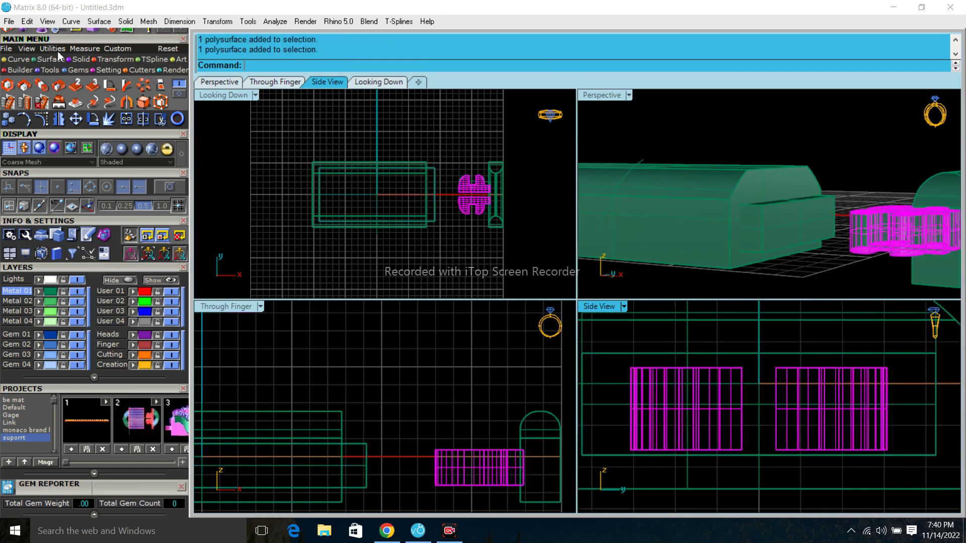
click(84, 49)
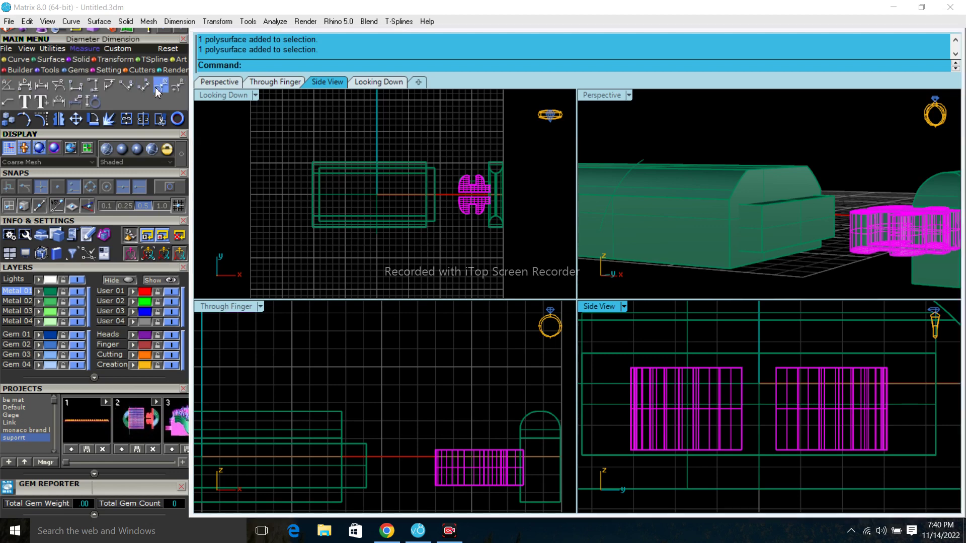
click(62, 32)
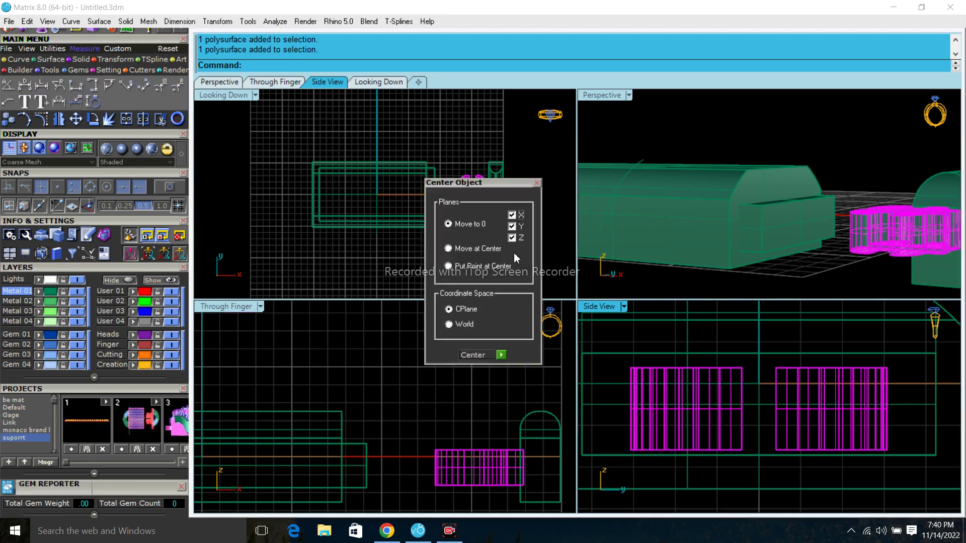
click(503, 355)
drag(386, 212, 479, 212)
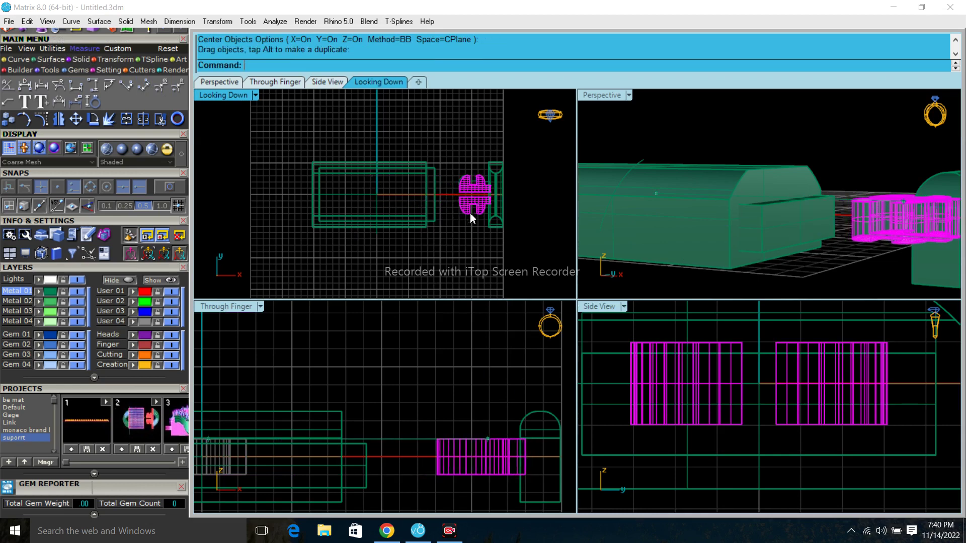
click(427, 271)
Step: Move both gem groups slightly lower
scroll(744, 369, down, 2)
scroll(753, 390, down, 1)
scroll(737, 412, down, 1)
click(730, 401)
shift+click(783, 399)
scroll(765, 369, up, 2)
drag(783, 350, 783, 369)
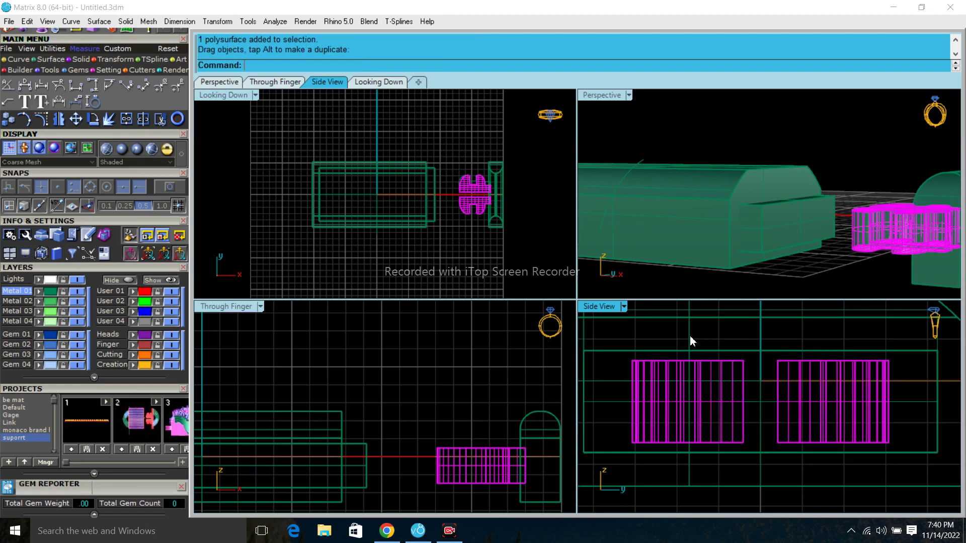
click(703, 336)
right_drag(739, 220, 759, 201)
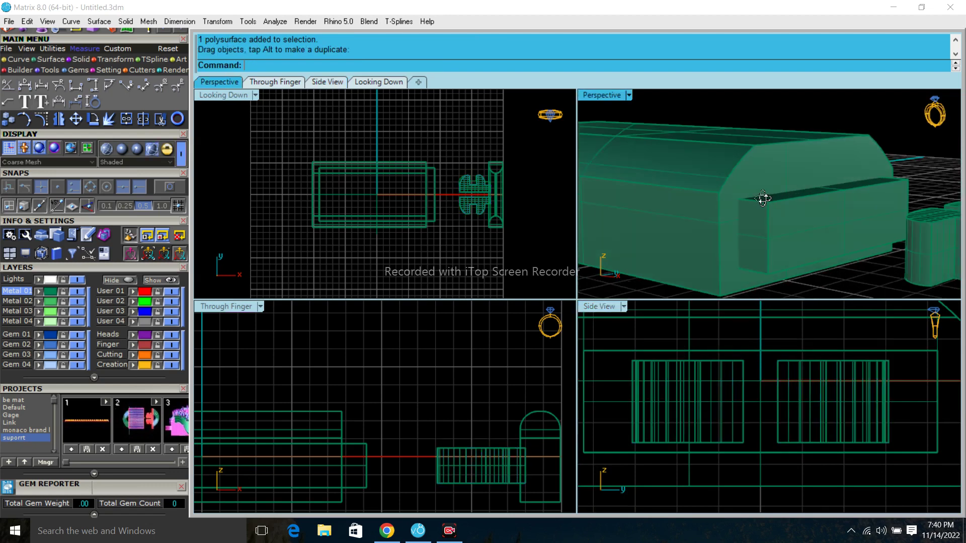
scroll(705, 218, up, 4)
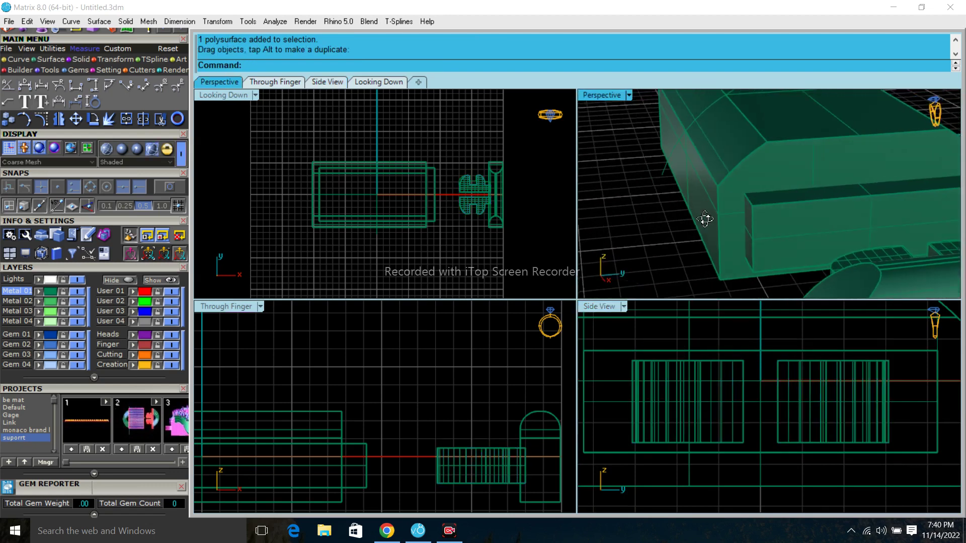
Step: Subtract the shortened inner box from the arched body to hollow it
click(21, 31)
click(802, 160)
key(Return)
click(790, 220)
key(Return)
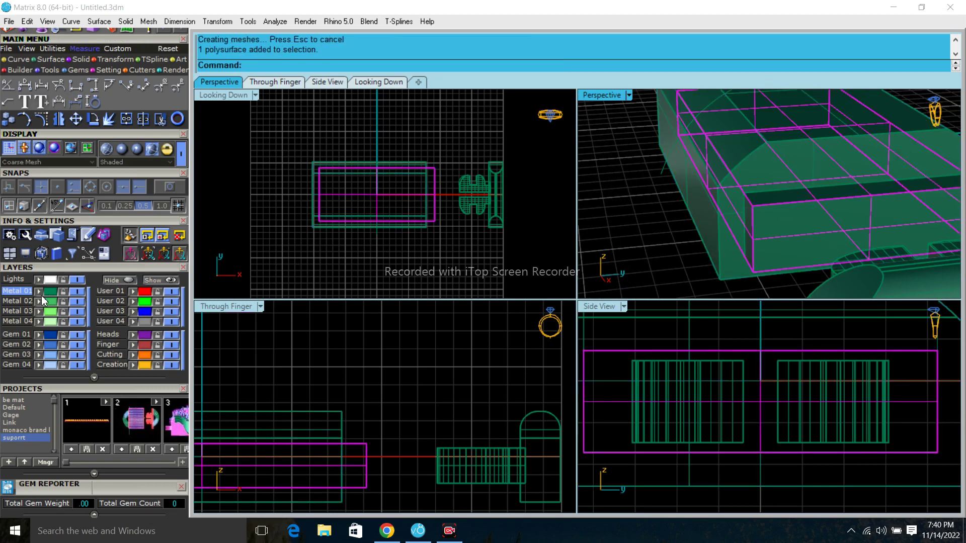
Step: Hide the Creation layer, inspect the hollow, and window-select the connector pieces
click(171, 364)
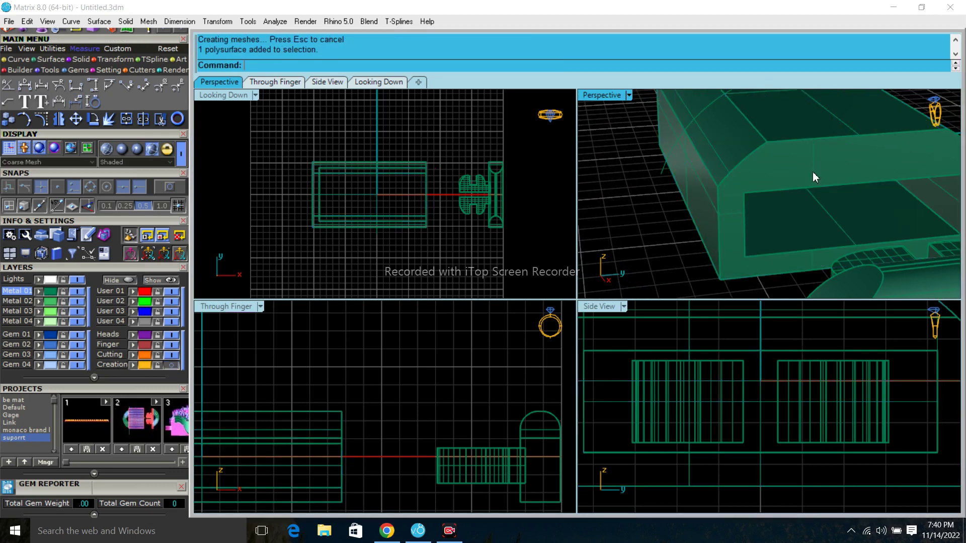
mouse_move(832, 227)
right_down()
mouse_move(677, 192)
mouse_move(662, 201)
right_up()
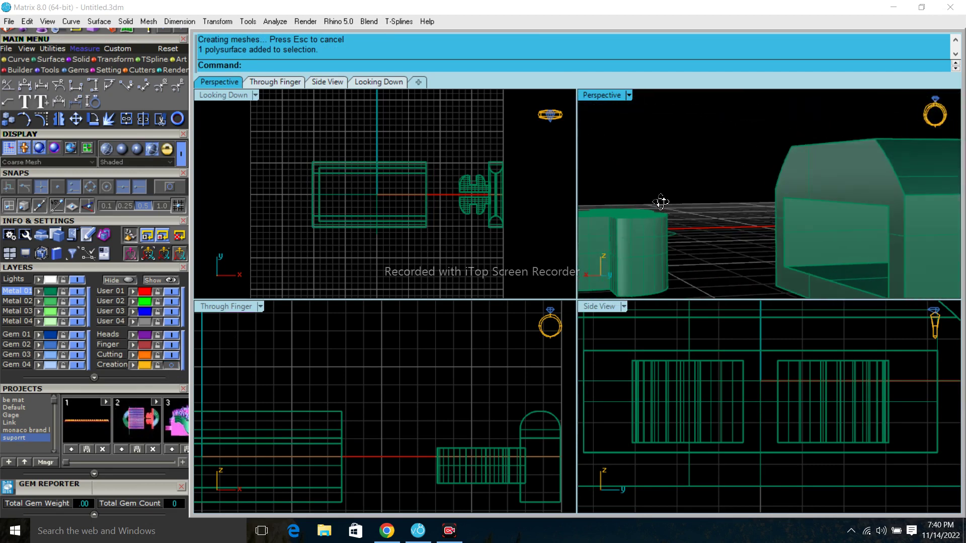
scroll(469, 332, down, 2)
scroll(469, 332, down, 3)
scroll(368, 376, up, 1)
scroll(379, 407, up, 1)
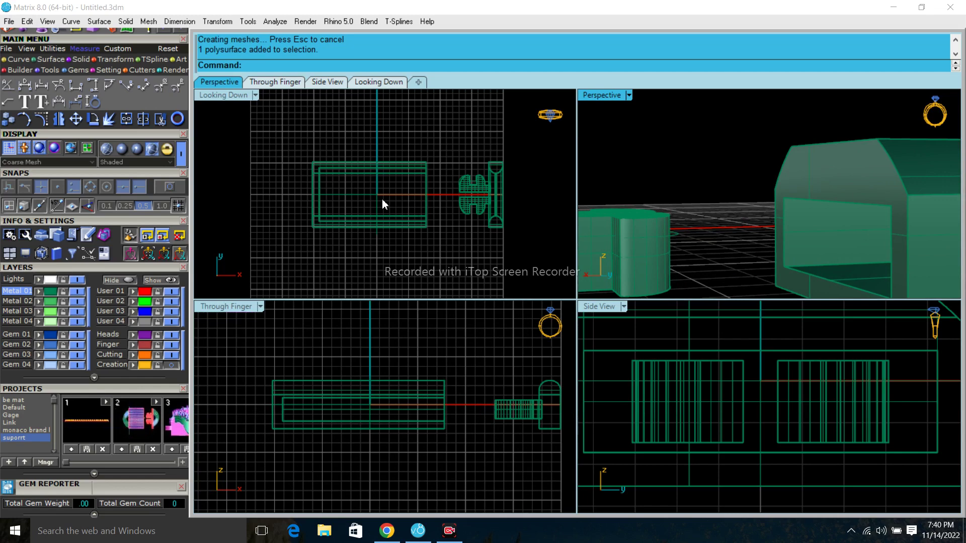
scroll(464, 197, up, 3)
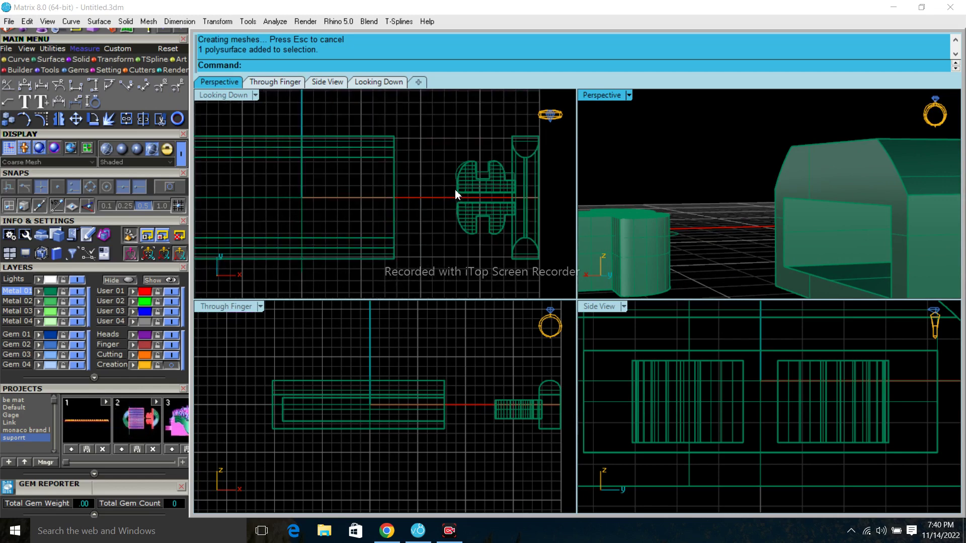
drag(412, 168, 563, 268)
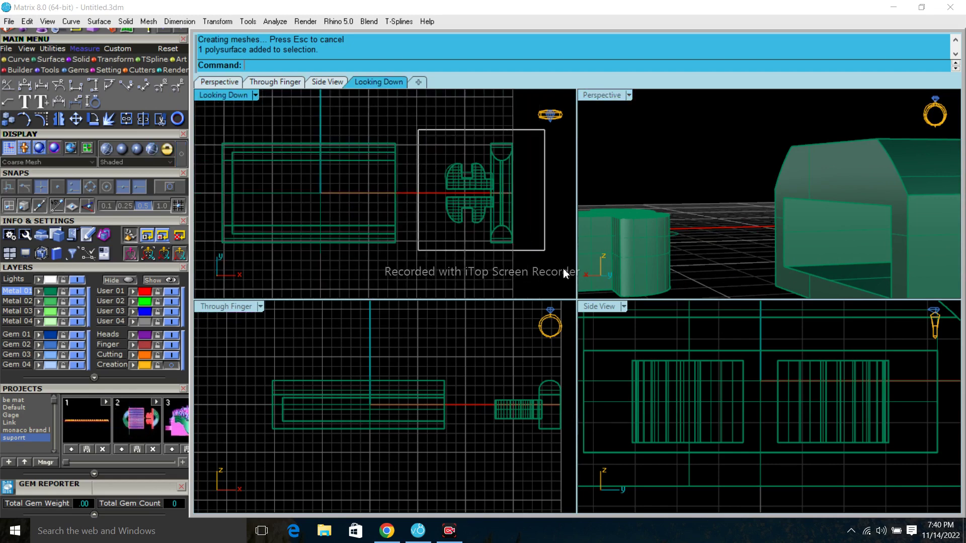
Step: Group the connector pieces and slide them left into the box body's right end
key(ctrl+g)
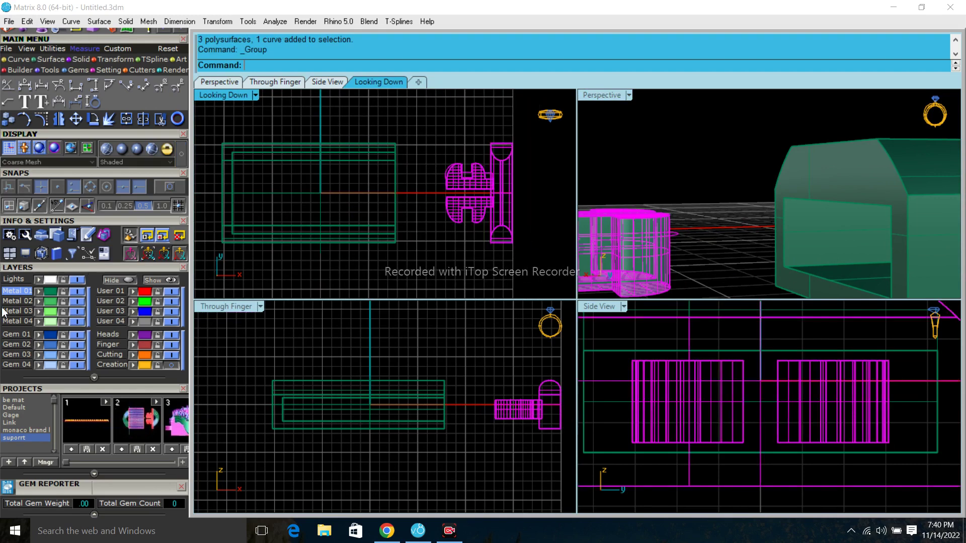
click(38, 308)
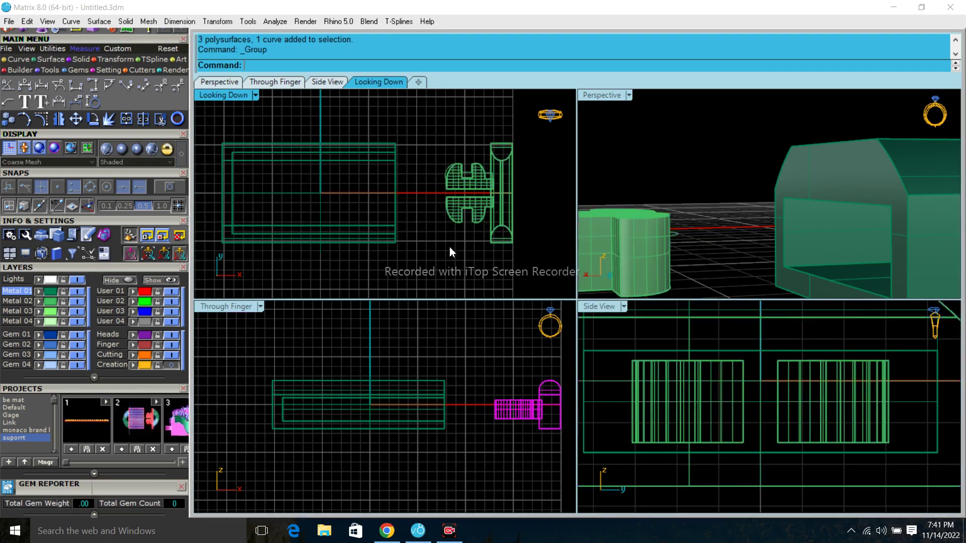
drag(499, 206, 406, 209)
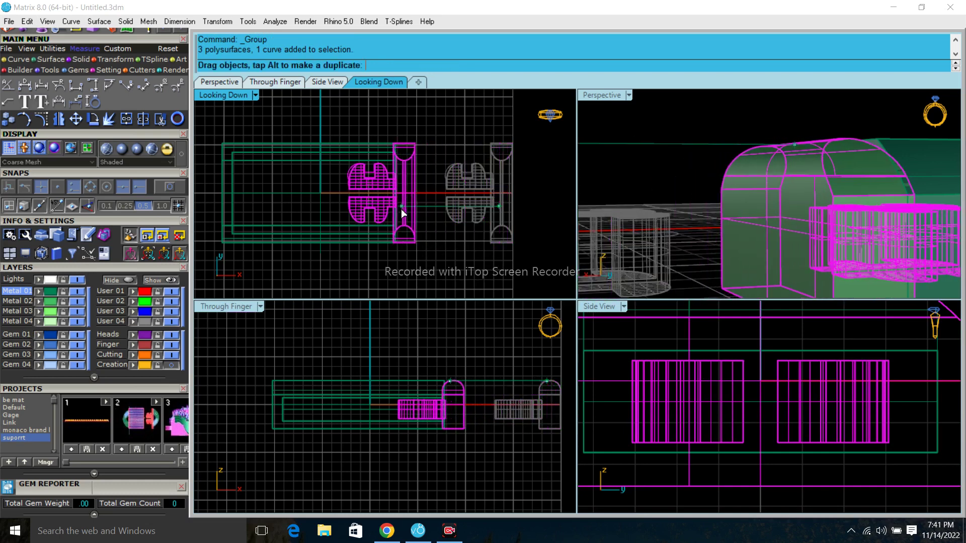
drag(405, 209, 361, 189)
scroll(406, 209, up, 3)
scroll(373, 187, up, 3)
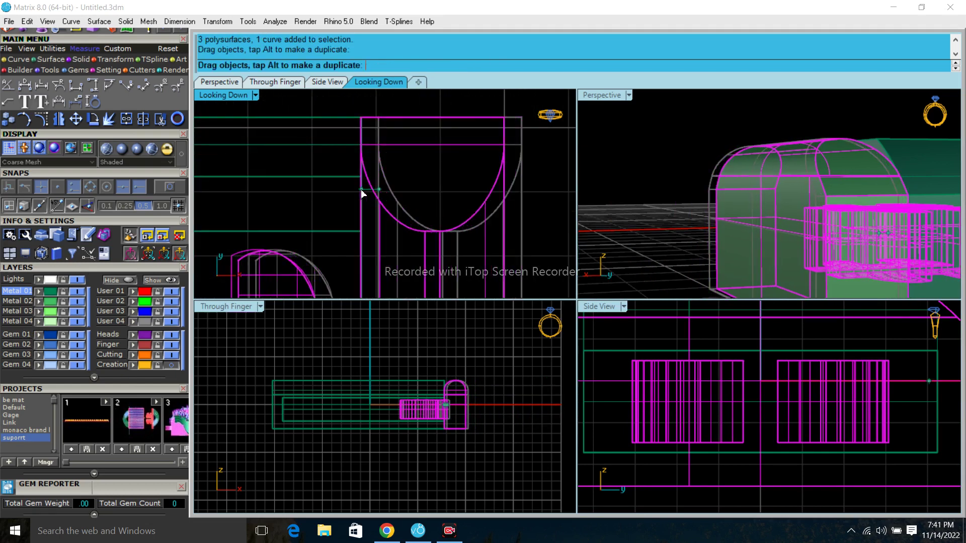
Step: Deselect the moved connector and make Through Finger the working view
scroll(448, 176, down, 3)
scroll(447, 176, down, 3)
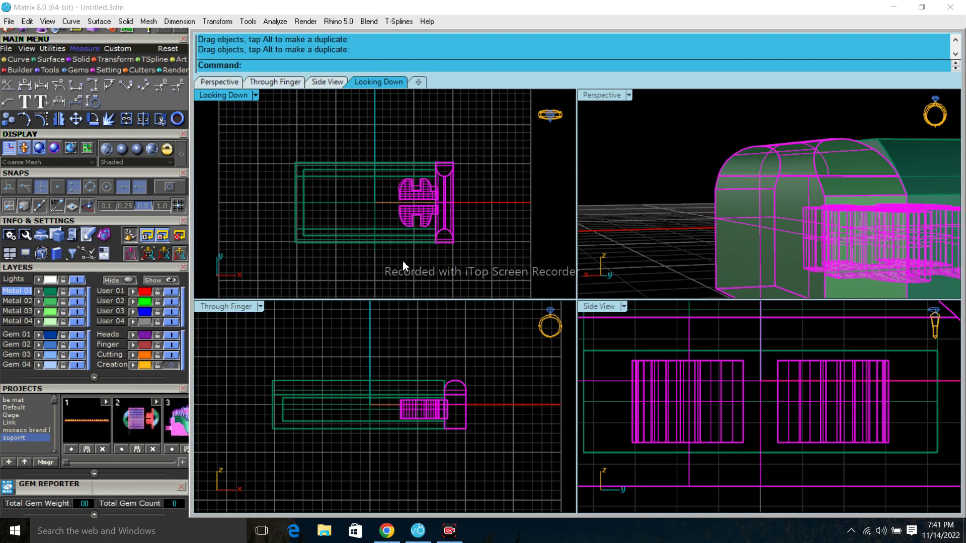
scroll(403, 260, up, 3)
click(443, 425)
click(535, 401)
scroll(366, 404, up, 3)
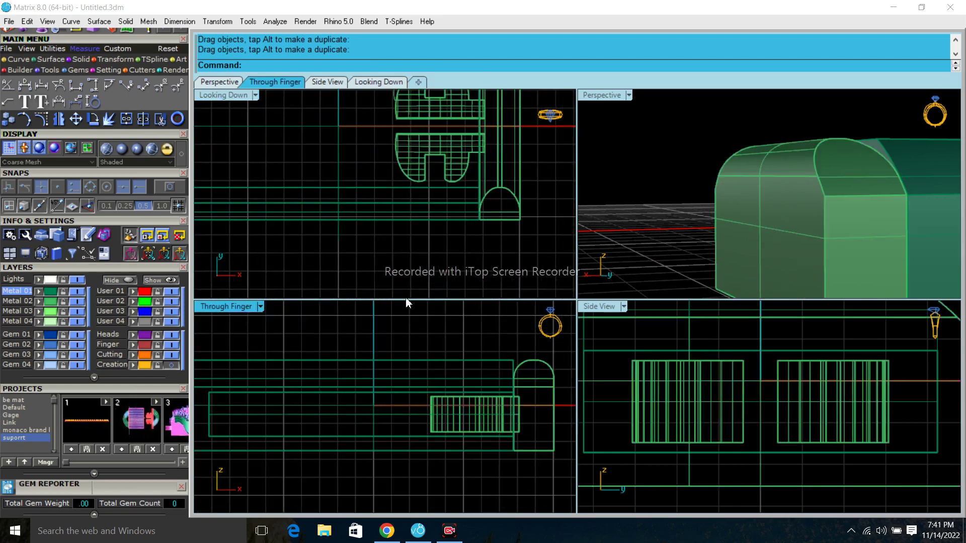
click(21, 59)
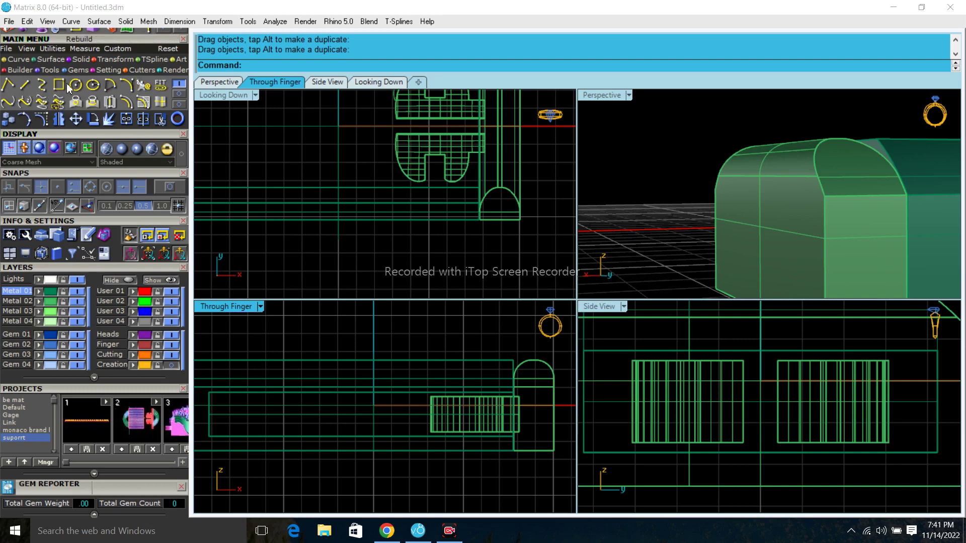
Step: Draw a long rectangle across the body in Through Finger and extrude it into a solid cutting block
click(58, 86)
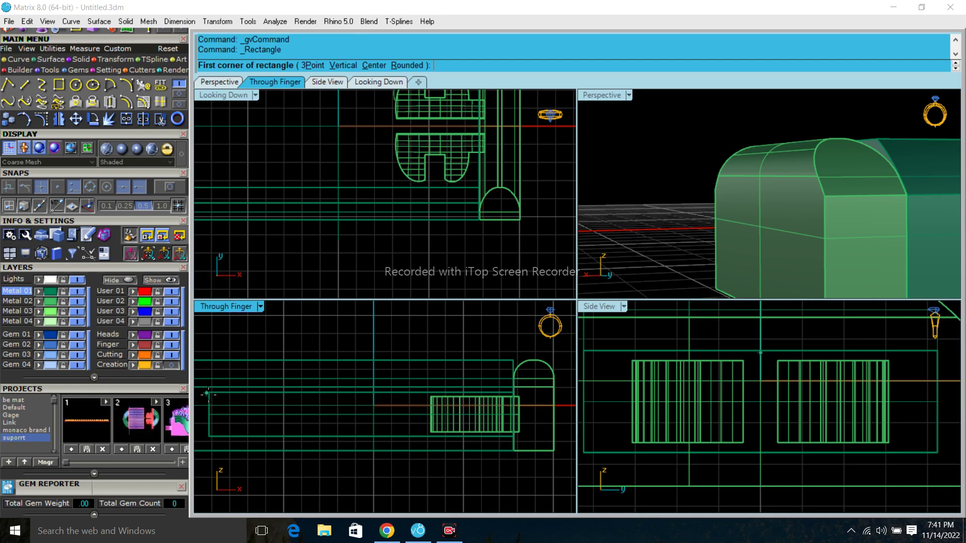
click(211, 392)
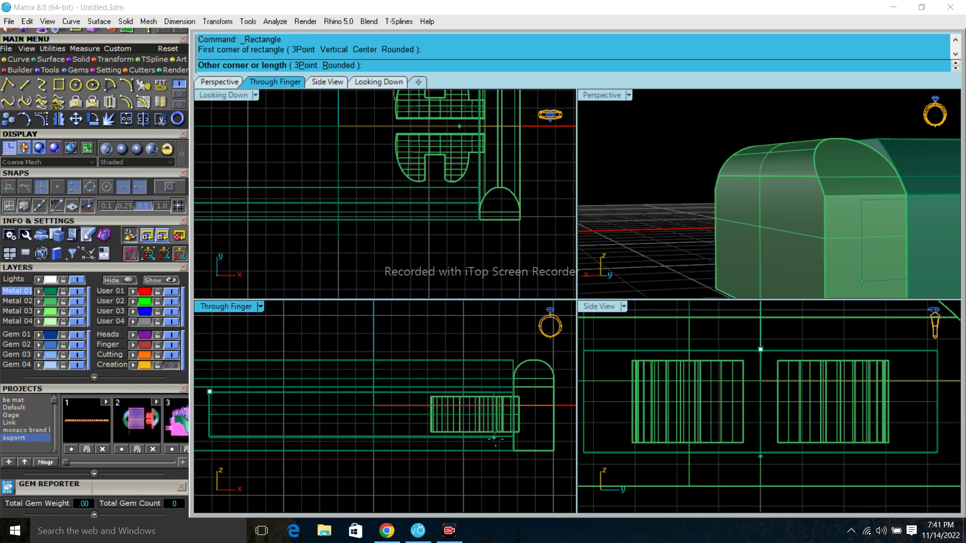
scroll(495, 439, up, 5)
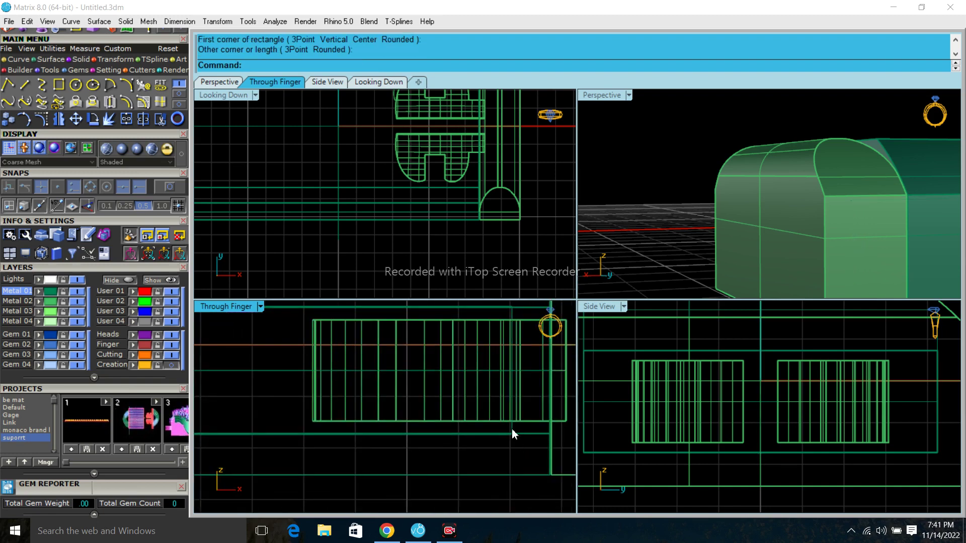
click(512, 433)
scroll(425, 223, down, 5)
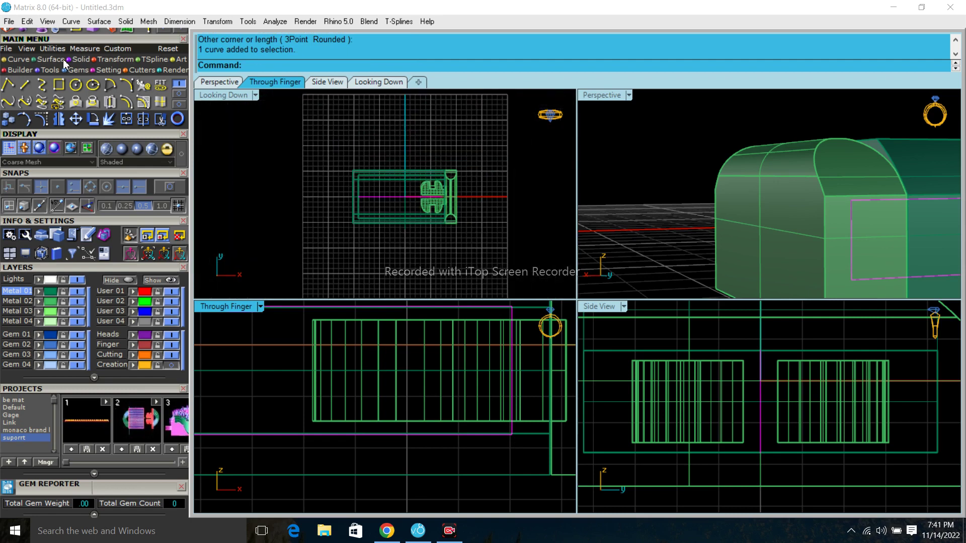
click(43, 34)
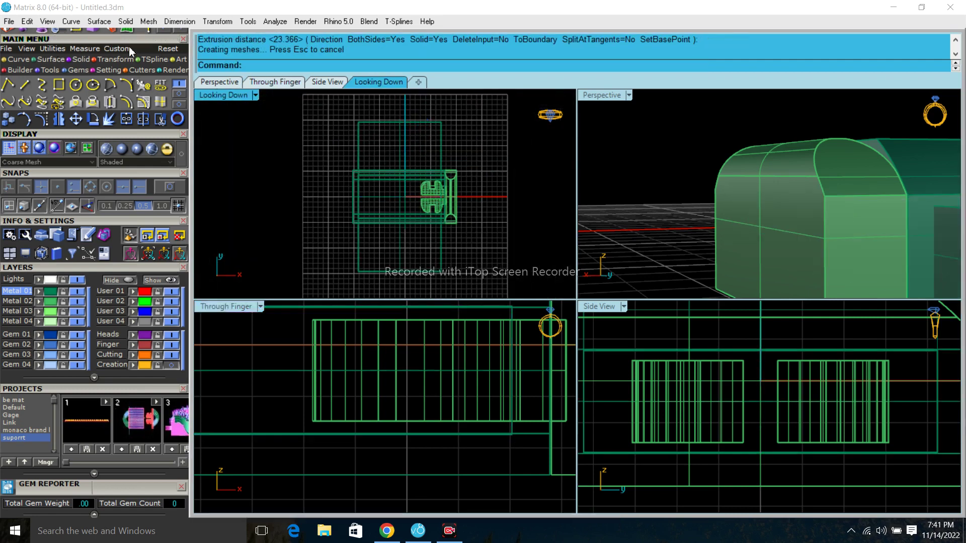
Step: Boolean-subtract the block from the box body to cut a rectangular side window
click(81, 59)
click(17, 90)
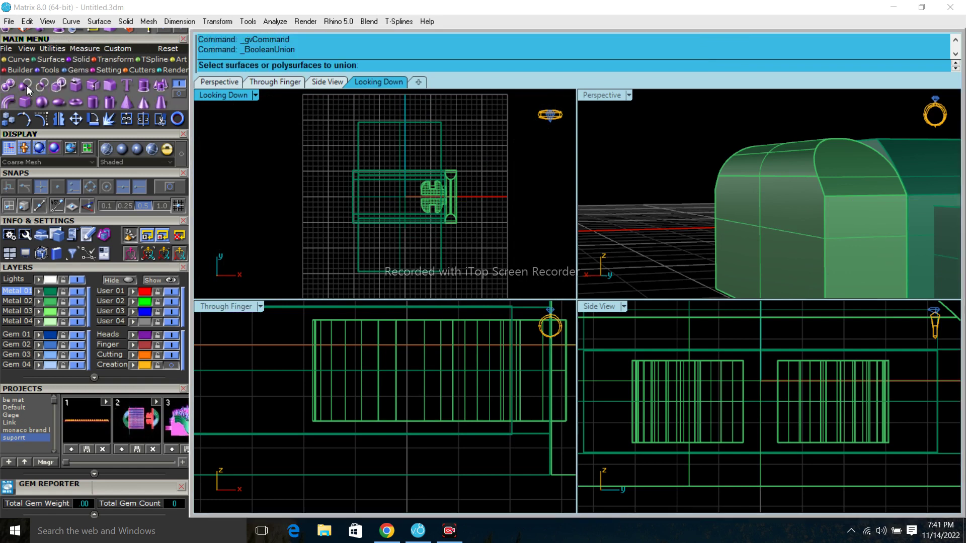
click(352, 186)
key(Return)
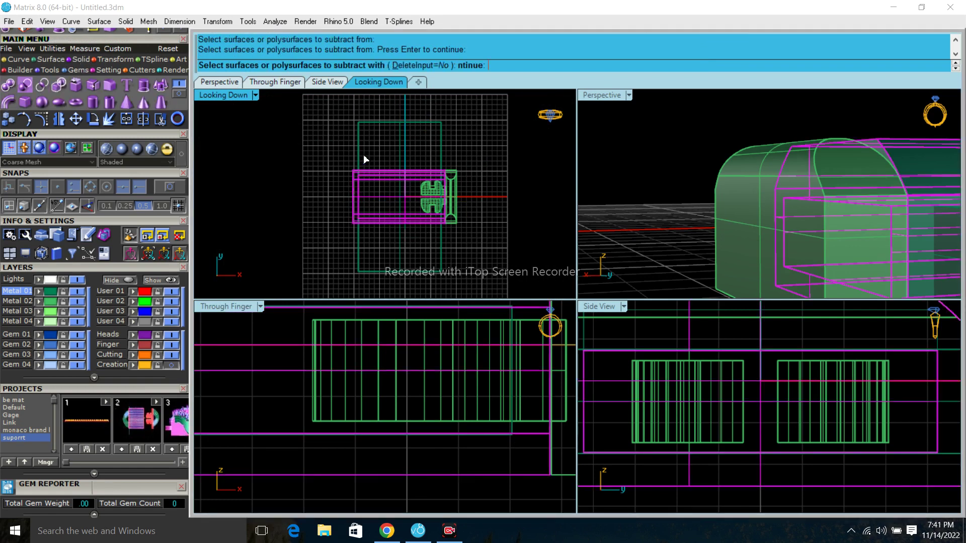
click(357, 148)
key(Return)
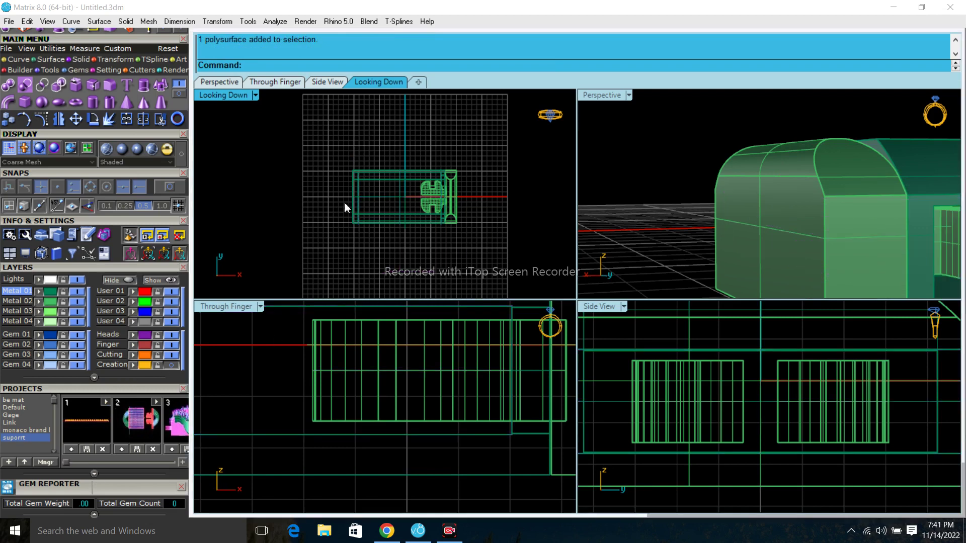
mouse_move(771, 232)
right_down()
mouse_move(663, 228)
mouse_move(828, 242)
mouse_move(746, 197)
mouse_move(682, 298)
mouse_move(811, 286)
mouse_move(754, 129)
mouse_move(750, 219)
mouse_move(826, 213)
right_up()
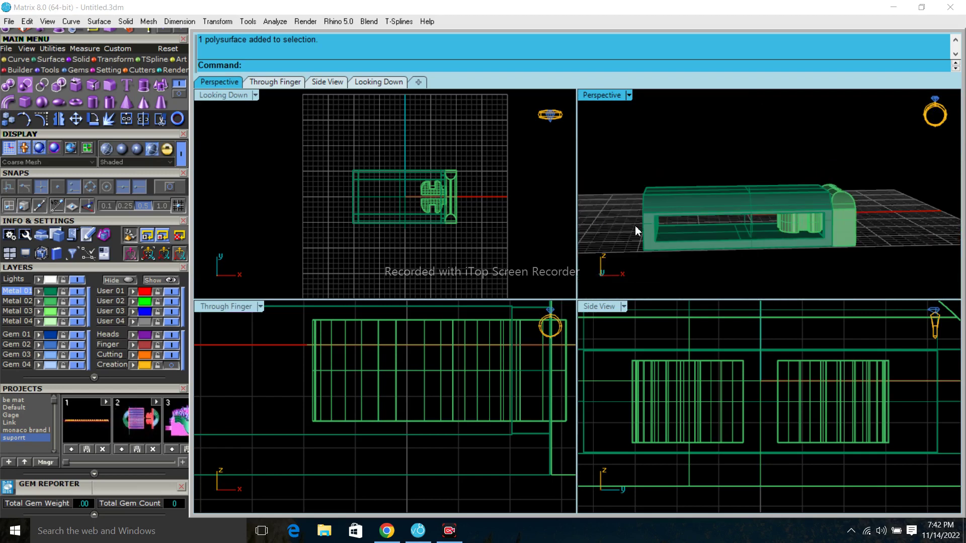
scroll(635, 226, up, 3)
scroll(659, 207, up, 1)
right_drag(659, 207, 682, 243)
scroll(410, 198, up, 3)
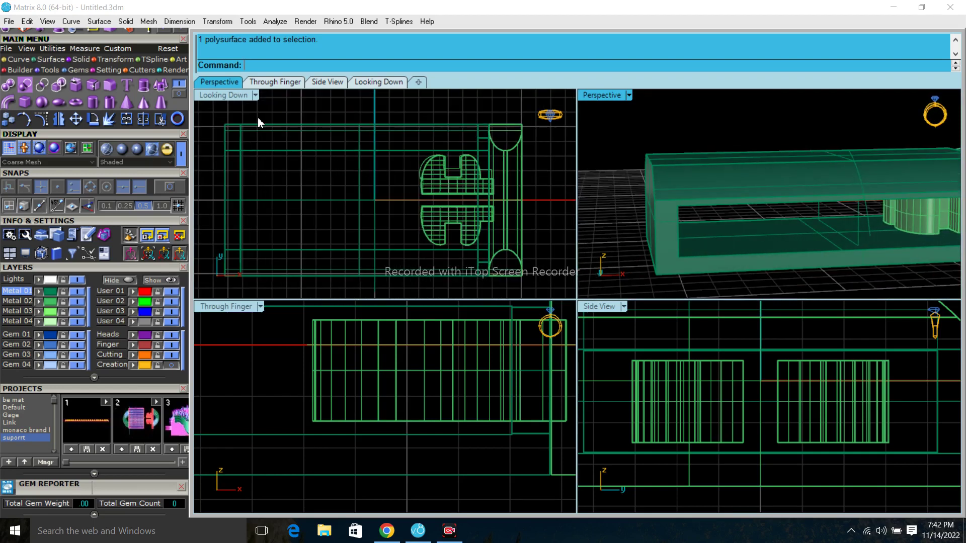
click(18, 60)
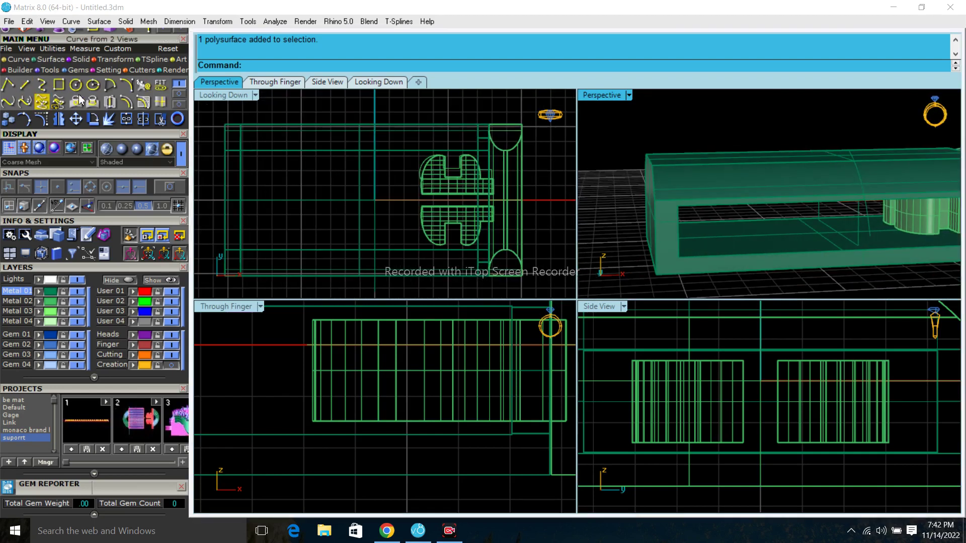
click(178, 95)
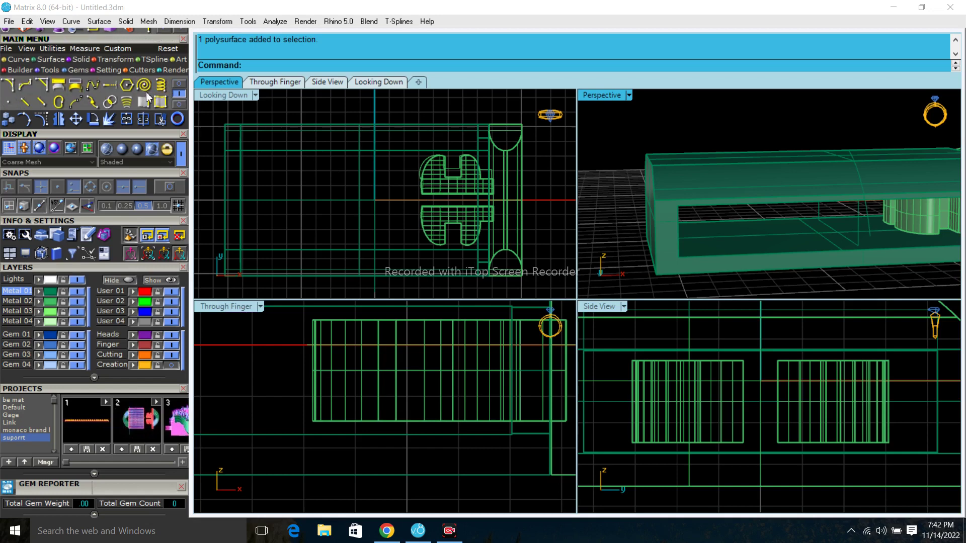
scroll(455, 391, down, 5)
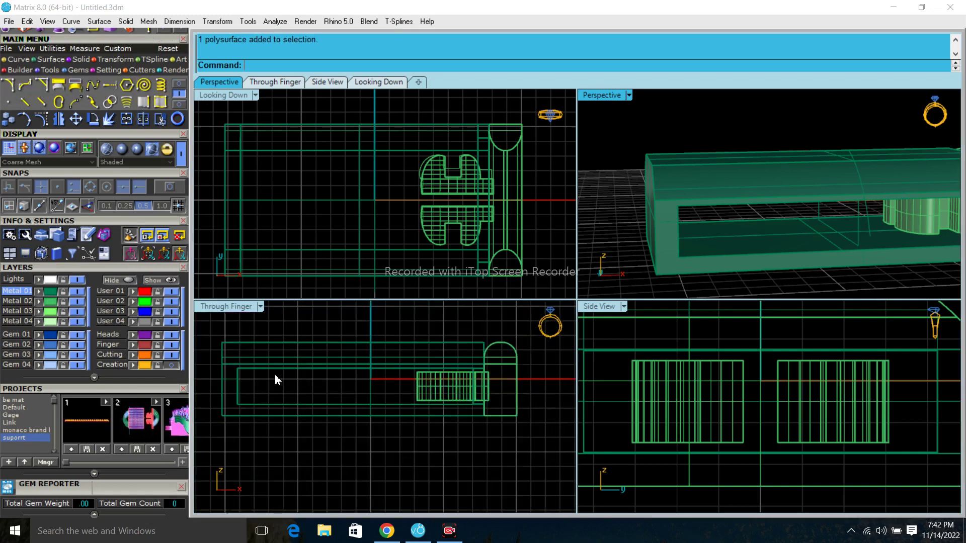
scroll(277, 380, up, 3)
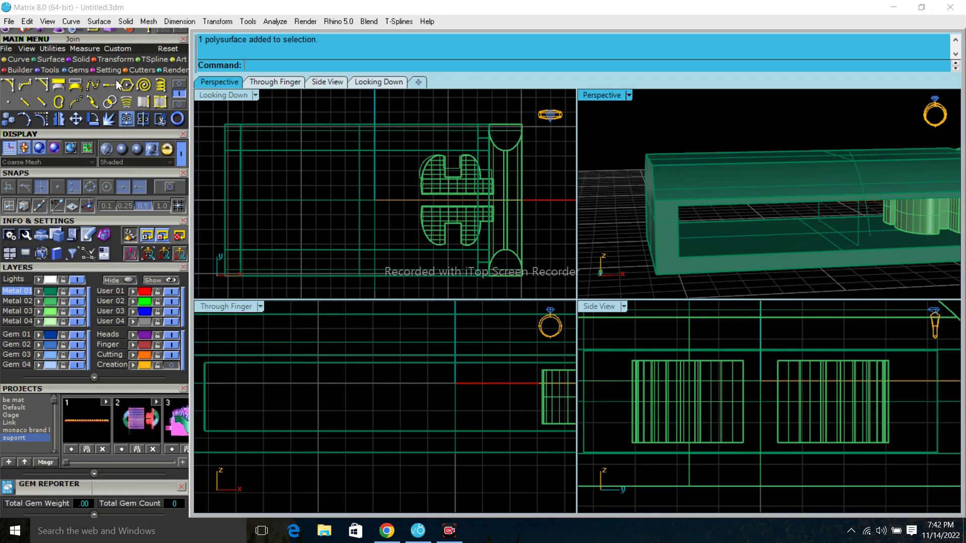
click(179, 83)
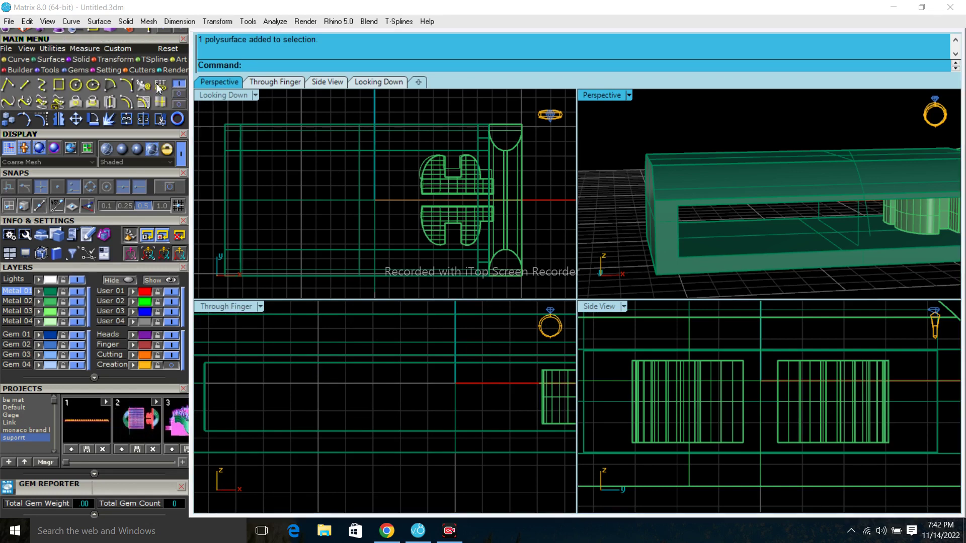
Step: Draw an outward-bowed arc inside the body's window
click(128, 90)
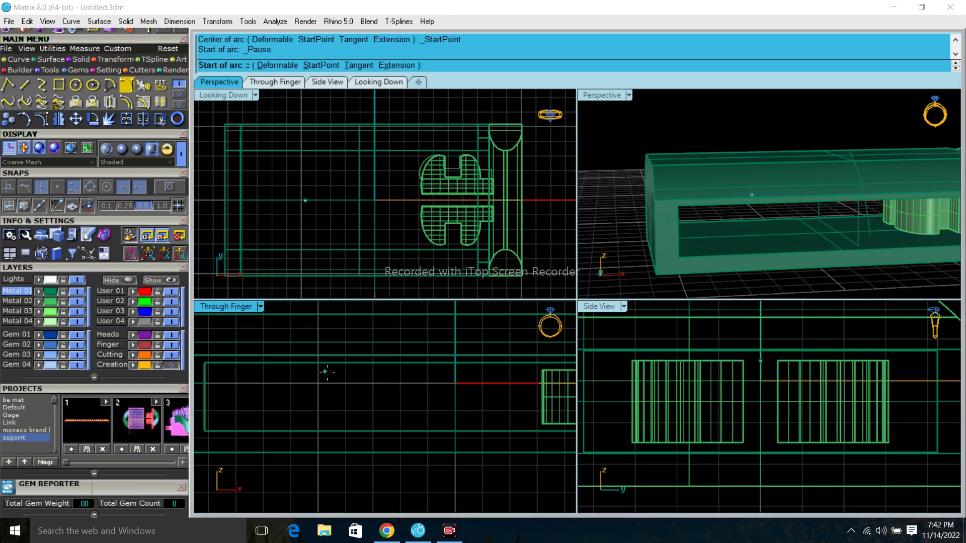
click(317, 356)
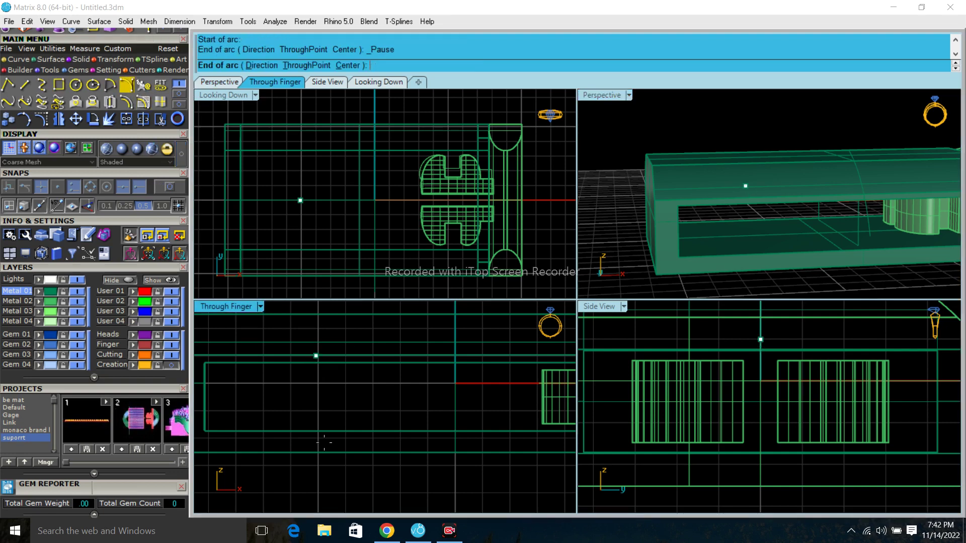
click(316, 446)
click(337, 419)
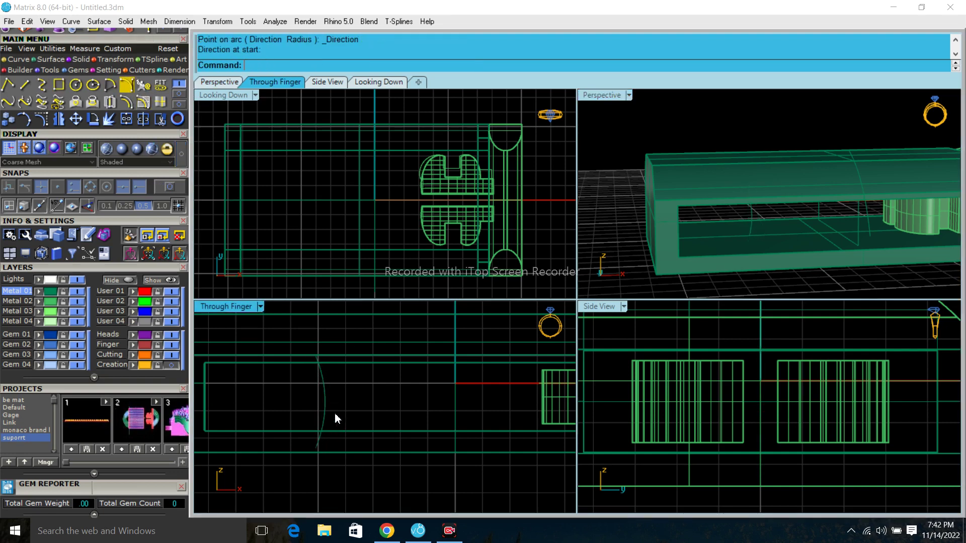
scroll(376, 361, up, 1)
scroll(295, 369, up, 1)
click(385, 397)
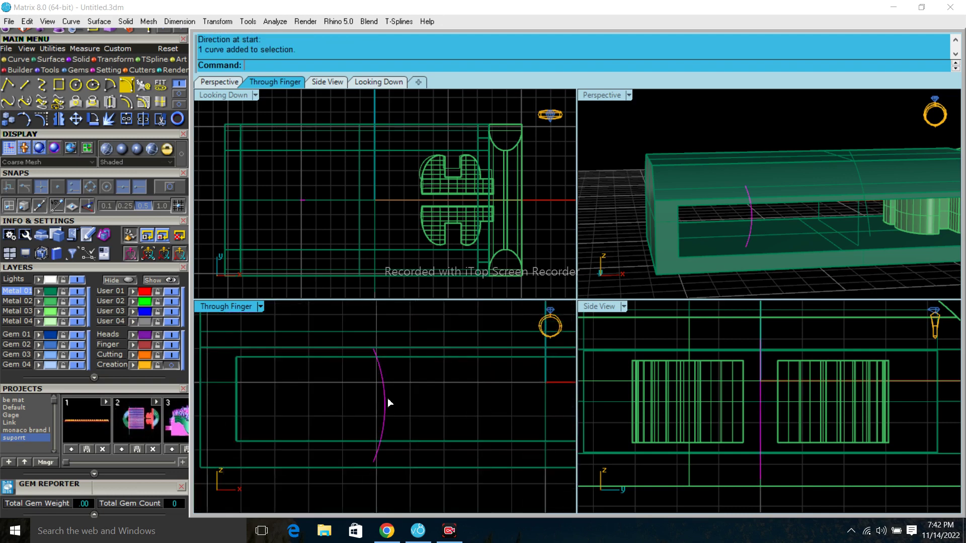
Step: Extrude the arc into a curved support surface
click(78, 60)
click(145, 89)
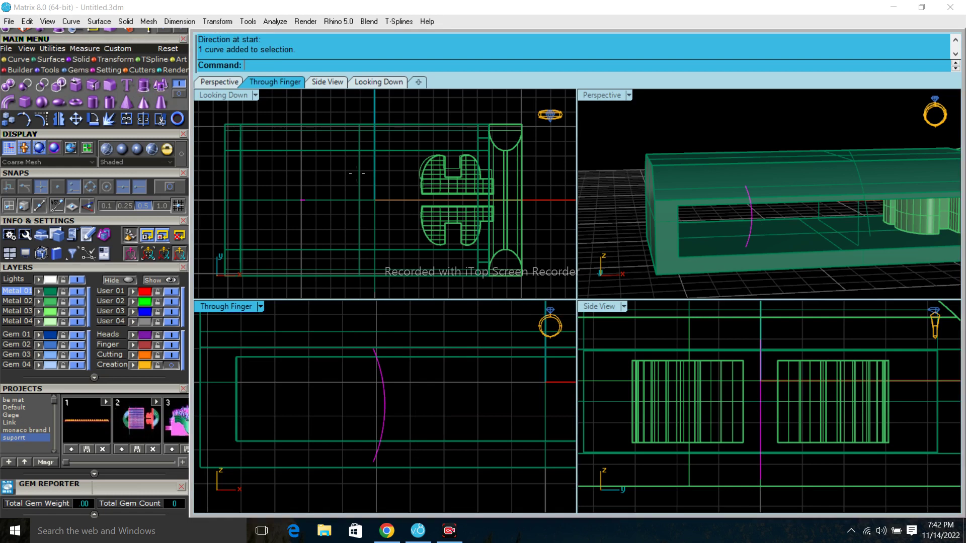
scroll(309, 143, up, 2)
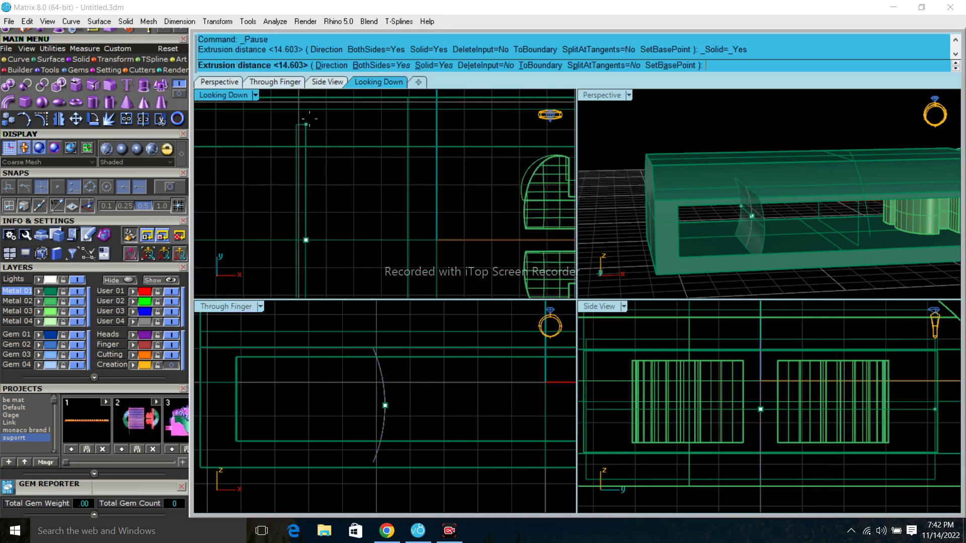
click(305, 147)
scroll(805, 237, up, 3)
mouse_move(805, 238)
right_down()
mouse_move(715, 190)
mouse_move(683, 222)
right_up()
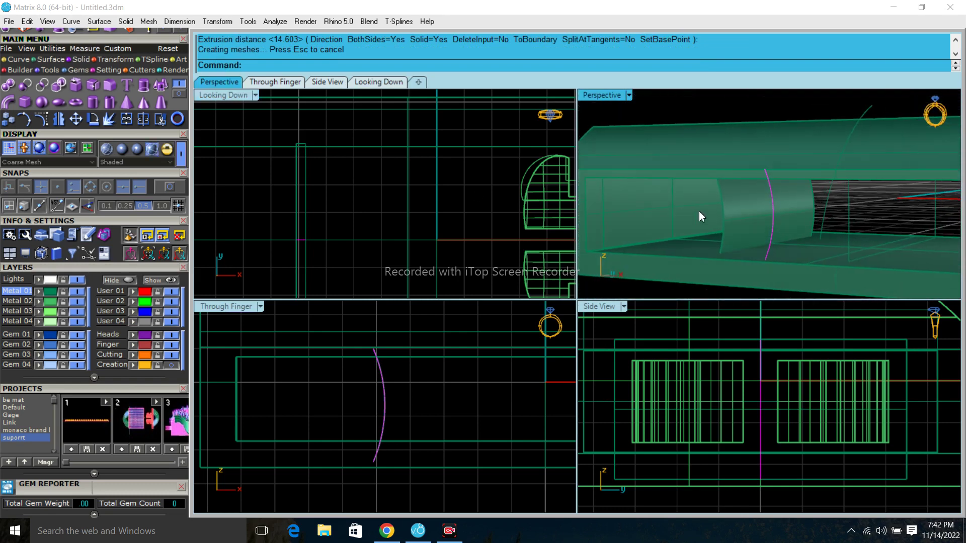
Step: Offset the curved surface 0.5 in the flipped direction as a solid band
click(808, 234)
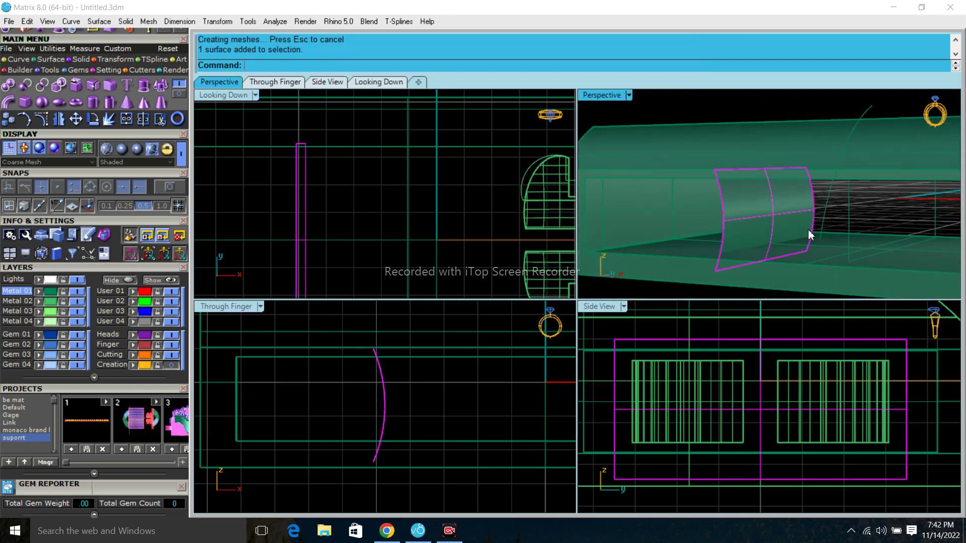
text(OffsetSrf)
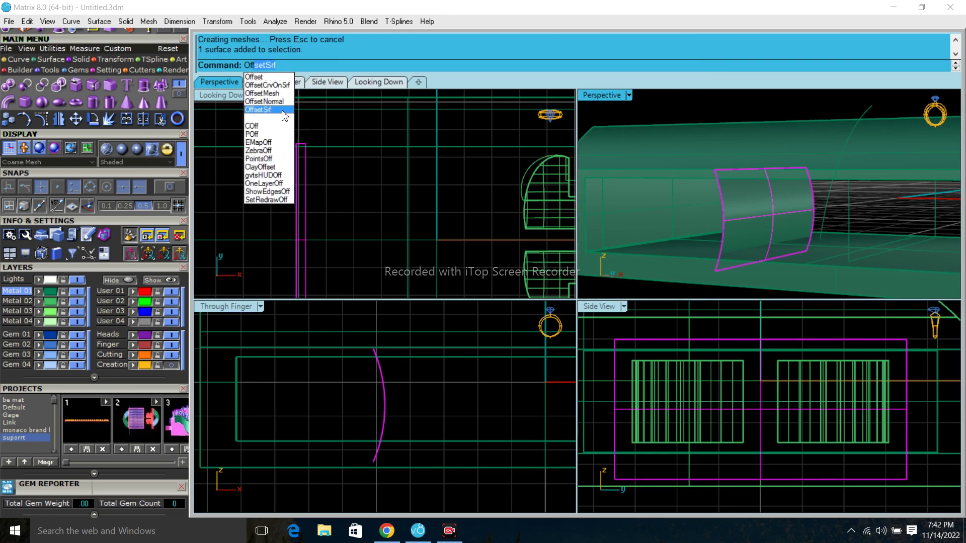
click(283, 112)
click(746, 215)
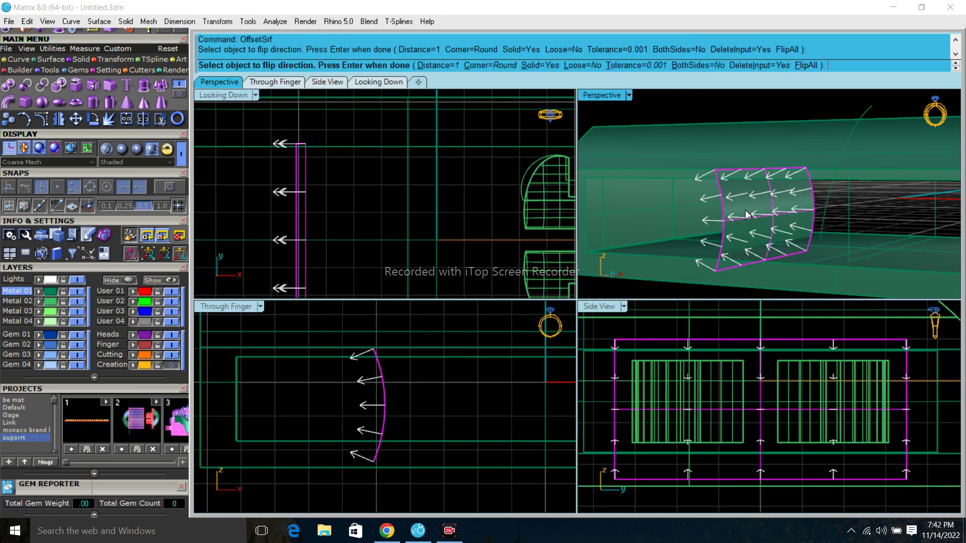
text(5)
key(Return)
key(Return)
mouse_move(796, 209)
right_down()
mouse_move(692, 276)
mouse_move(675, 230)
mouse_move(777, 187)
mouse_move(805, 201)
mouse_move(737, 227)
right_up()
click(683, 284)
click(751, 221)
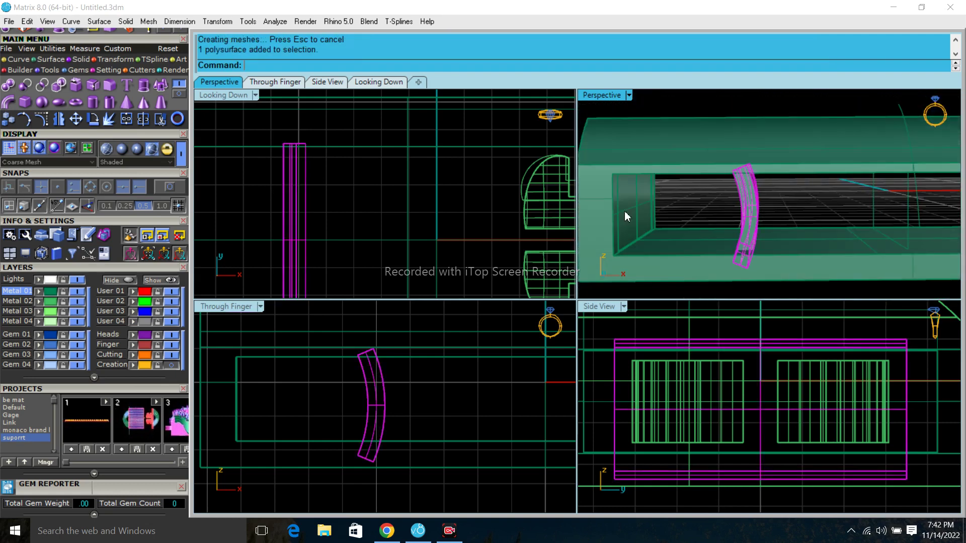
click(58, 119)
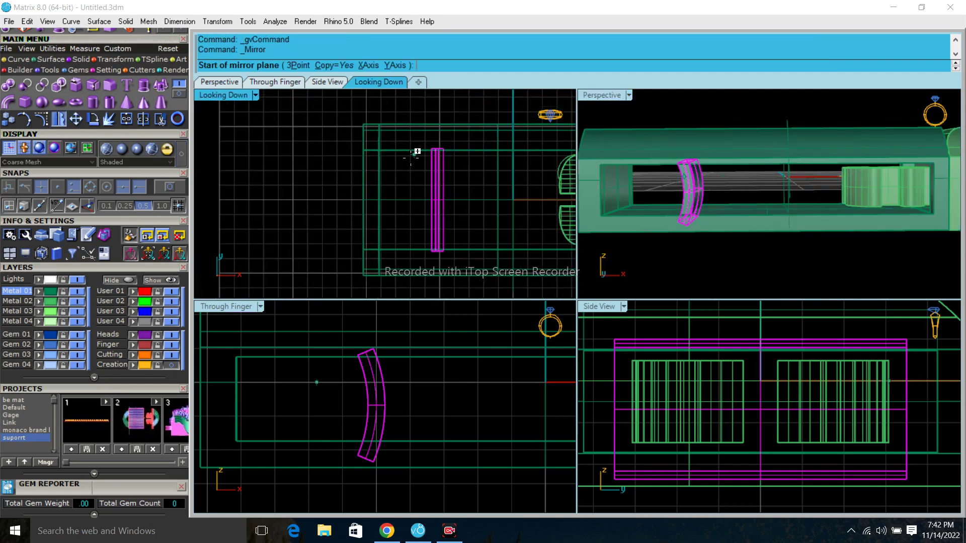
Step: Mirror the curved band and shift the copy right in the Looking Down view
click(411, 155)
click(411, 126)
scroll(379, 194, up, 3)
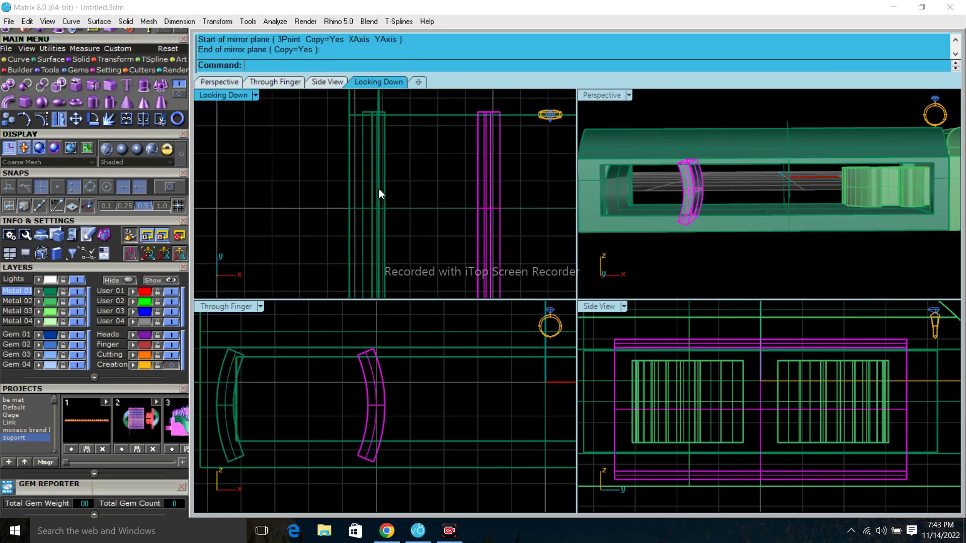
click(382, 188)
scroll(392, 188, up, 1)
mouse_move(384, 189)
mouse_down()
mouse_move(431, 190)
mouse_move(402, 190)
mouse_up()
scroll(352, 189, down, 2)
key(Escape)
Step: Orbit and zoom the perspective view to inspect the pair of supports
scroll(666, 196, up, 2)
right_drag(691, 166, 690, 202)
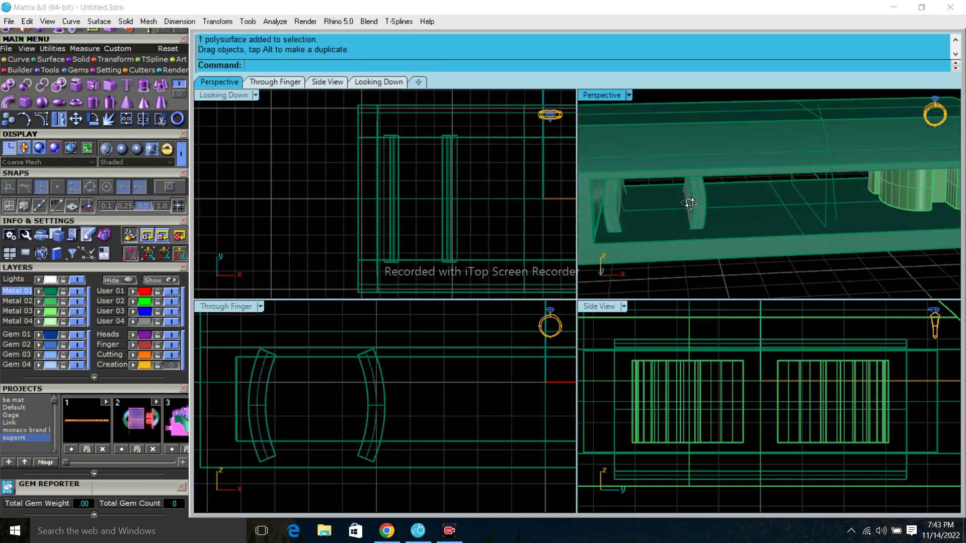
scroll(406, 371, down, 2)
scroll(326, 390, up, 2)
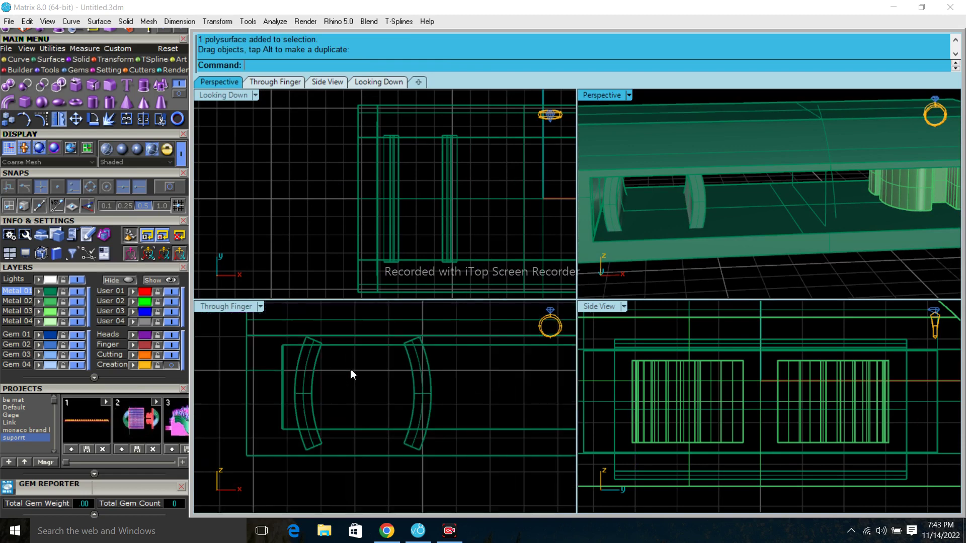
scroll(308, 377, down, 3)
scroll(308, 378, down, 1)
mouse_move(801, 212)
right_down()
mouse_move(781, 191)
mouse_move(804, 190)
mouse_move(783, 186)
mouse_move(694, 211)
right_up()
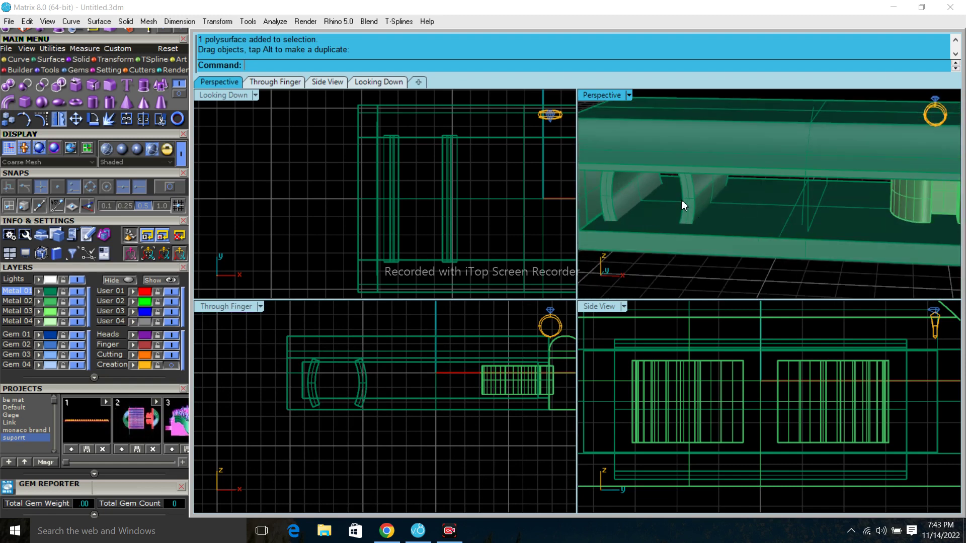
Step: Scale both curved supports by 0.720 in one direction about their midpoint
click(683, 205)
shift+click(626, 201)
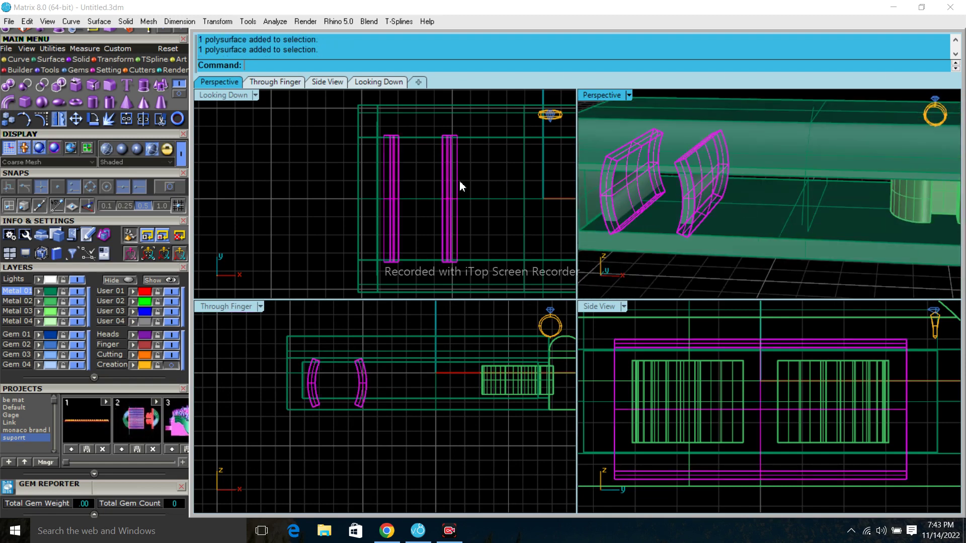
click(84, 60)
click(41, 86)
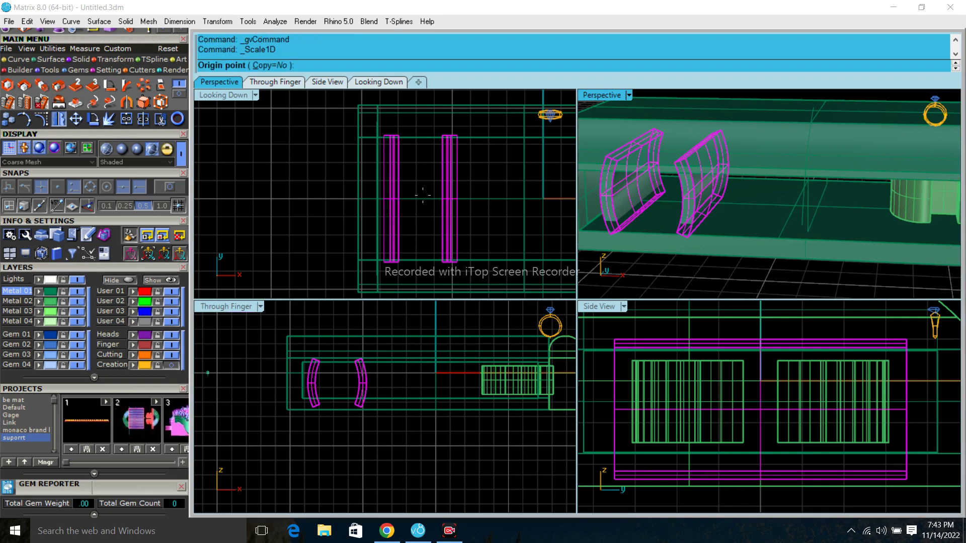
click(453, 199)
click(453, 130)
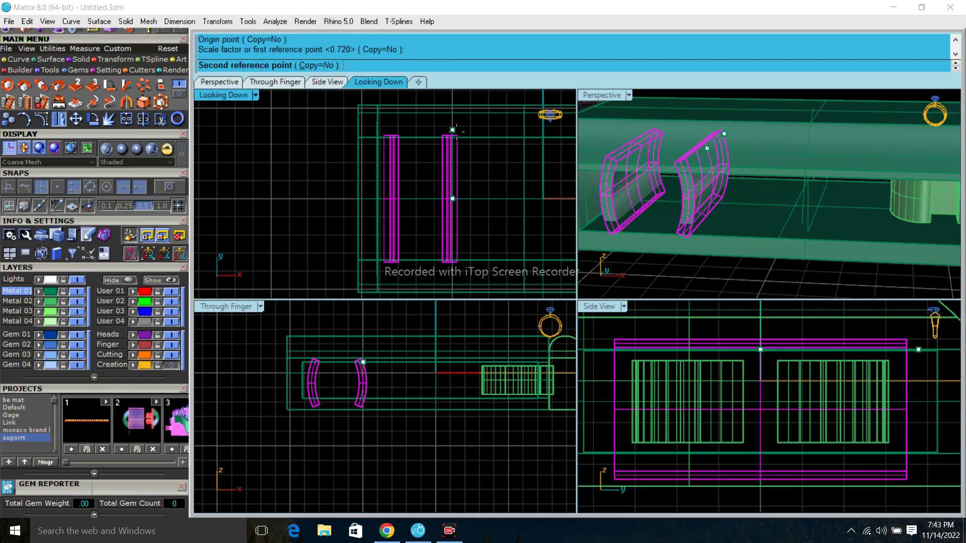
click(455, 162)
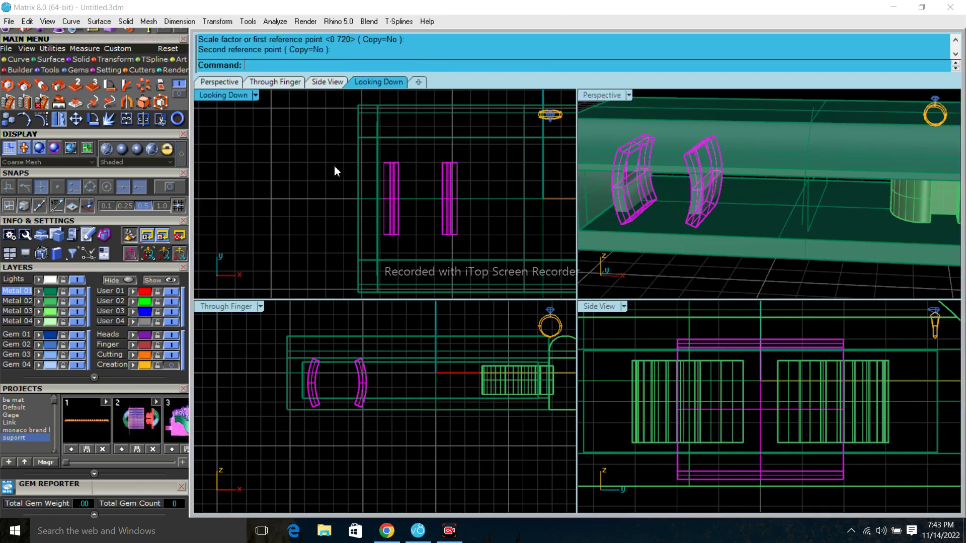
key(Escape)
mouse_move(704, 166)
right_down()
mouse_move(761, 171)
mouse_move(691, 198)
mouse_move(741, 195)
right_up()
scroll(711, 189, down, 3)
scroll(831, 201, up, 4)
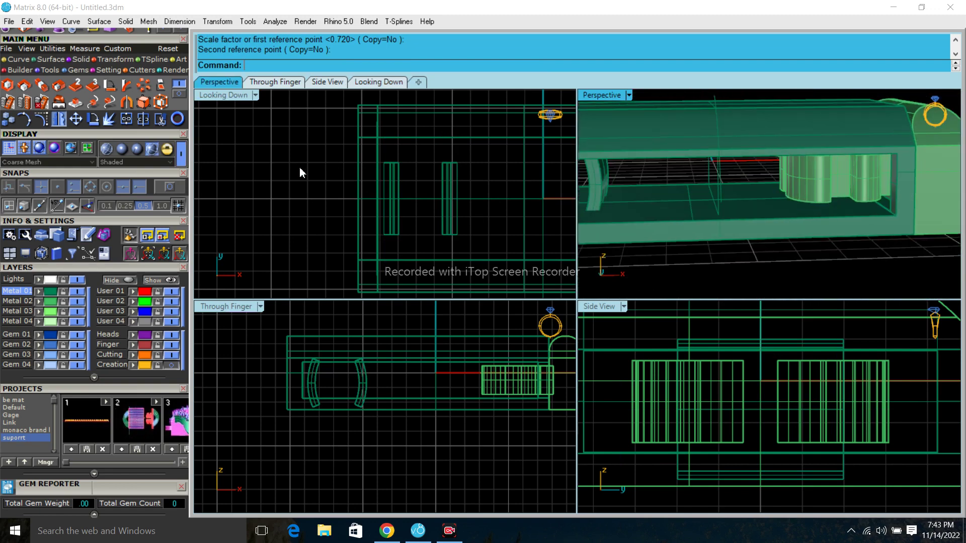
scroll(437, 187, down, 2)
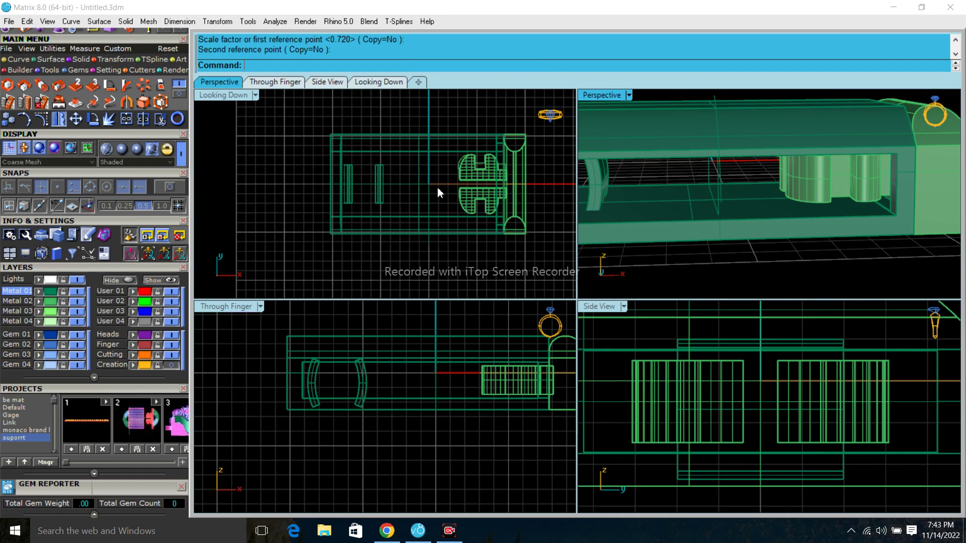
Step: Draw a long rectangle in Looking Down, centre it and move it into the body
click(10, 60)
click(59, 84)
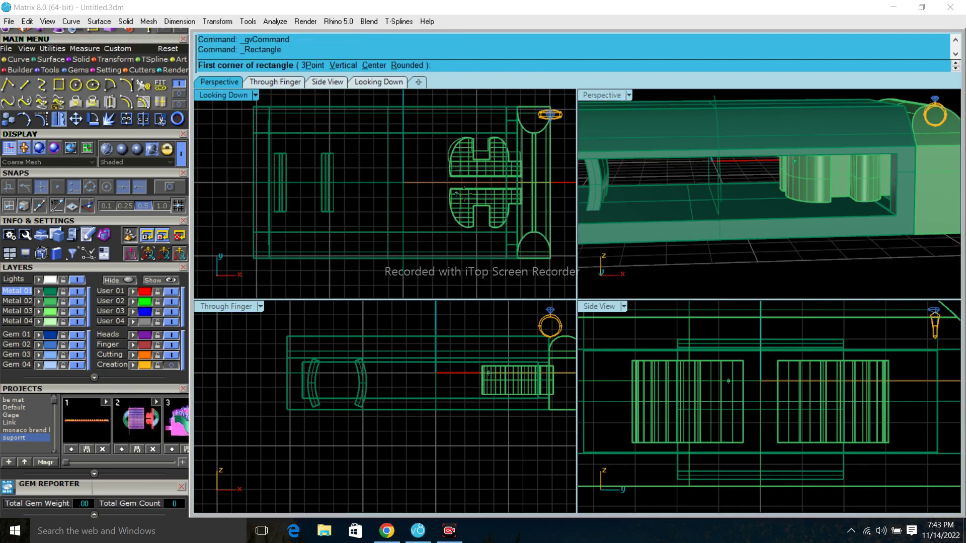
scroll(428, 186, up, 2)
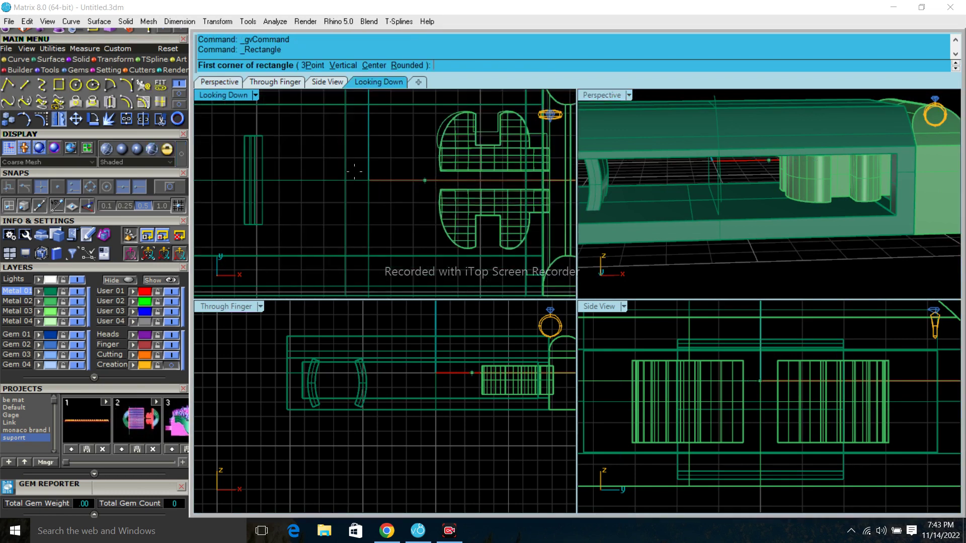
click(249, 166)
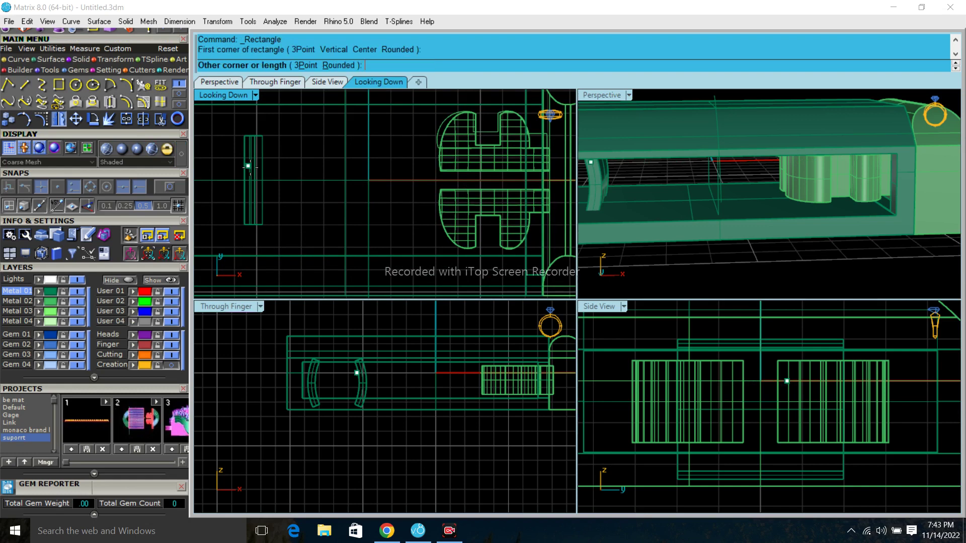
click(552, 200)
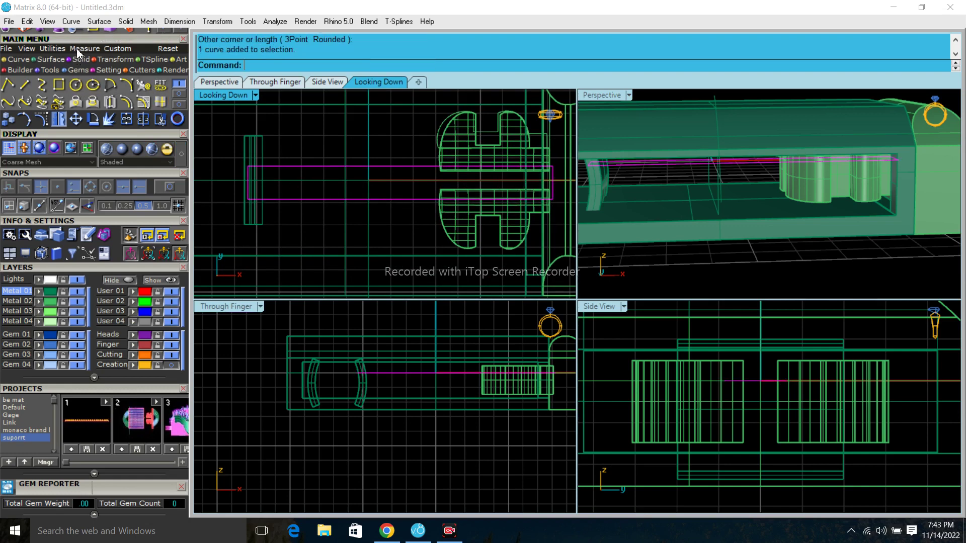
click(73, 31)
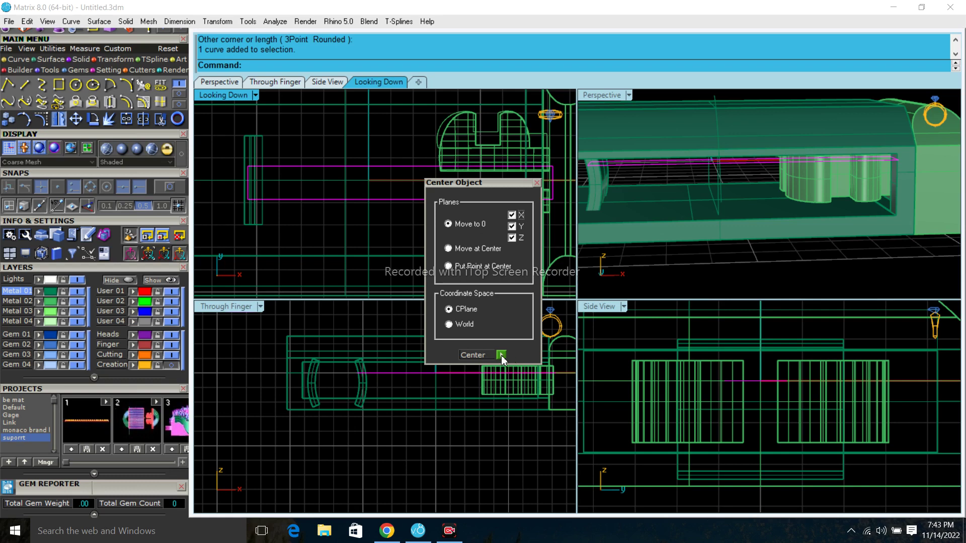
click(501, 355)
drag(224, 197, 264, 202)
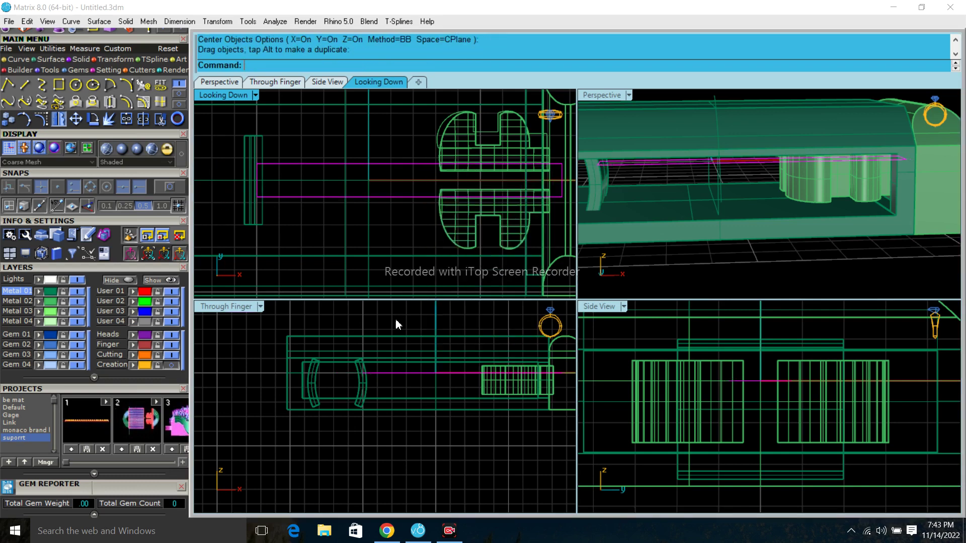
scroll(387, 390, up, 3)
drag(387, 365, 385, 420)
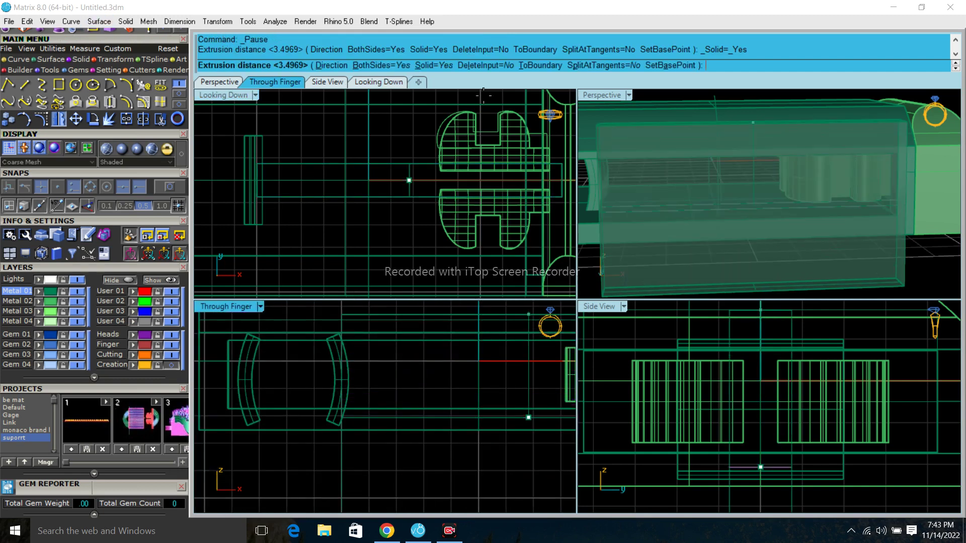
Step: Extrude the rectangle one-sided into a solid bar and hide the Metal 02 layer
click(375, 64)
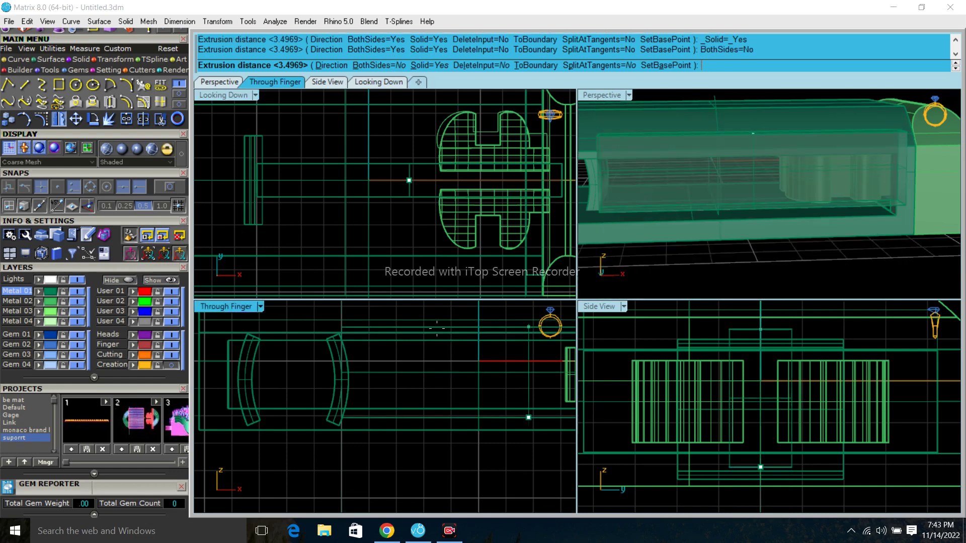
click(450, 373)
key(Return)
mouse_move(815, 229)
right_down()
mouse_move(590, 163)
mouse_move(878, 168)
right_up()
click(77, 301)
right_drag(876, 166, 645, 200)
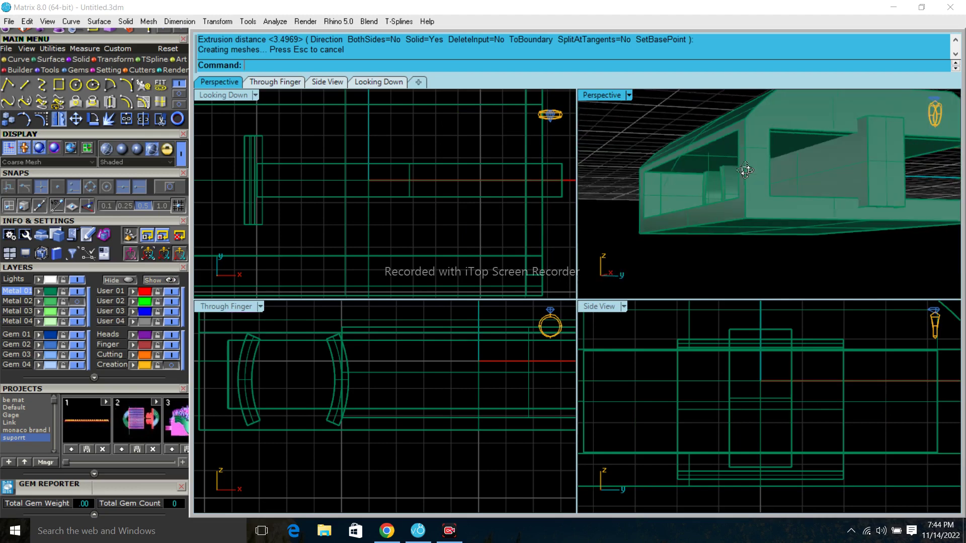
right_click(663, 197)
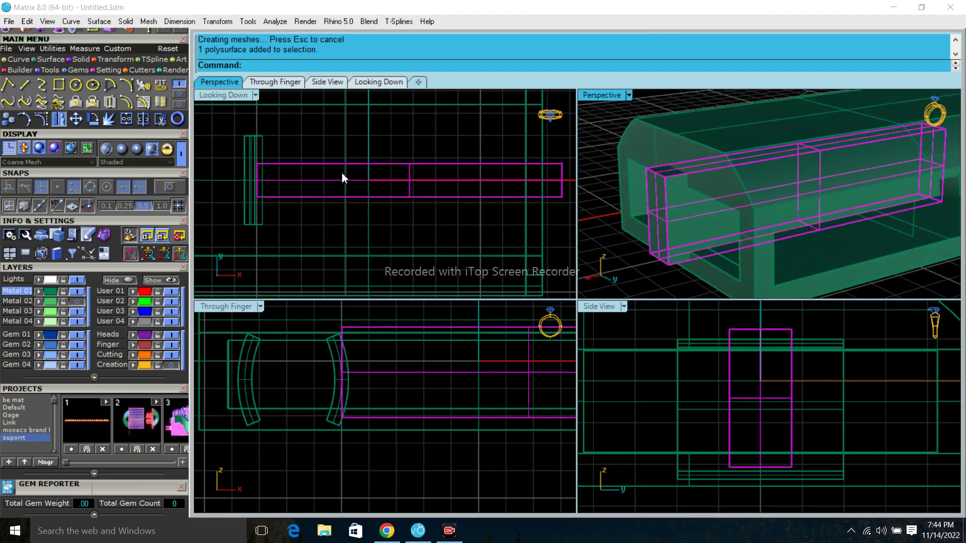
Step: Scale the bar in one direction from its end using two reference points
click(115, 59)
click(41, 85)
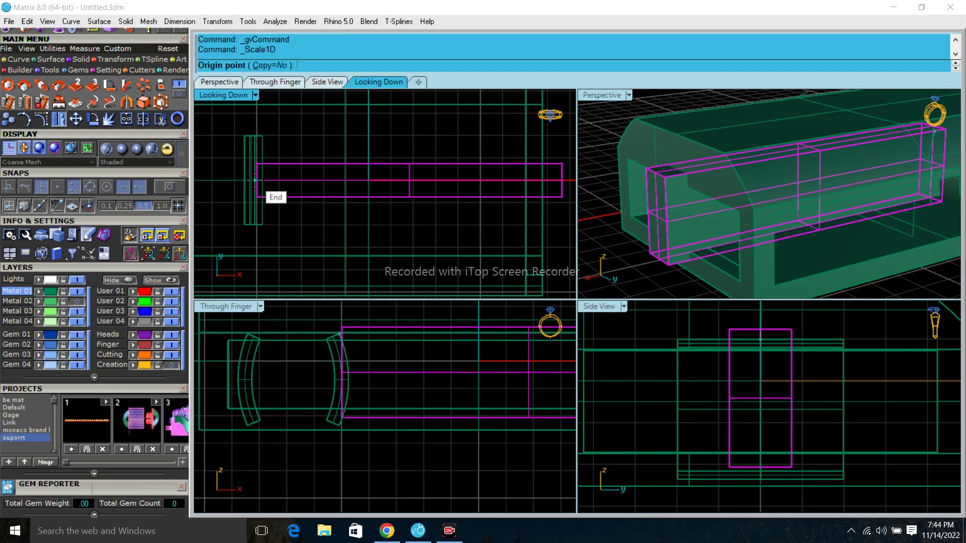
click(255, 180)
scroll(473, 171, up, 6)
click(475, 178)
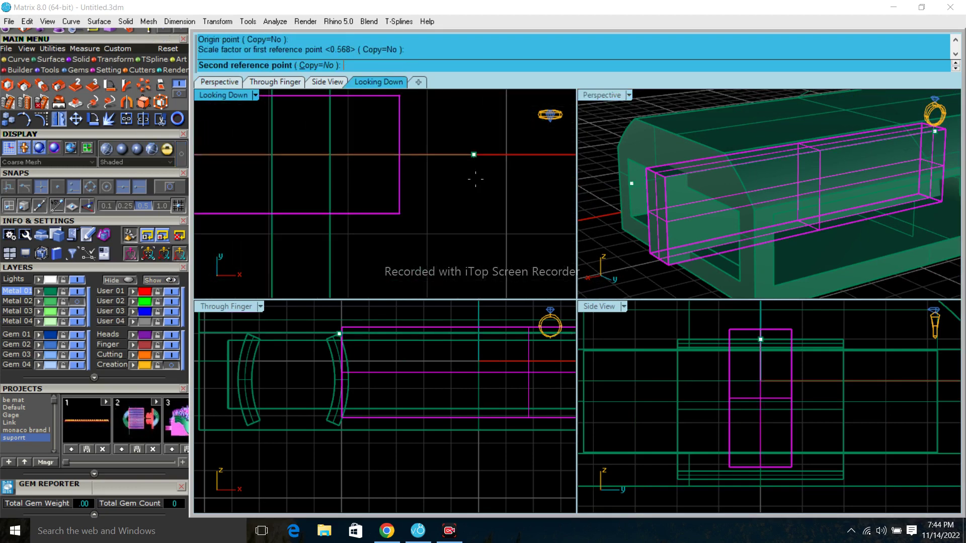
click(400, 170)
Step: Orbit and zoom the perspective view to check the resized bar inside the box
mouse_move(697, 239)
right_down()
mouse_move(757, 226)
mouse_move(803, 188)
mouse_move(872, 201)
right_up()
mouse_move(701, 218)
right_down()
mouse_move(807, 261)
mouse_move(860, 137)
mouse_move(884, 123)
mouse_move(589, 256)
right_up()
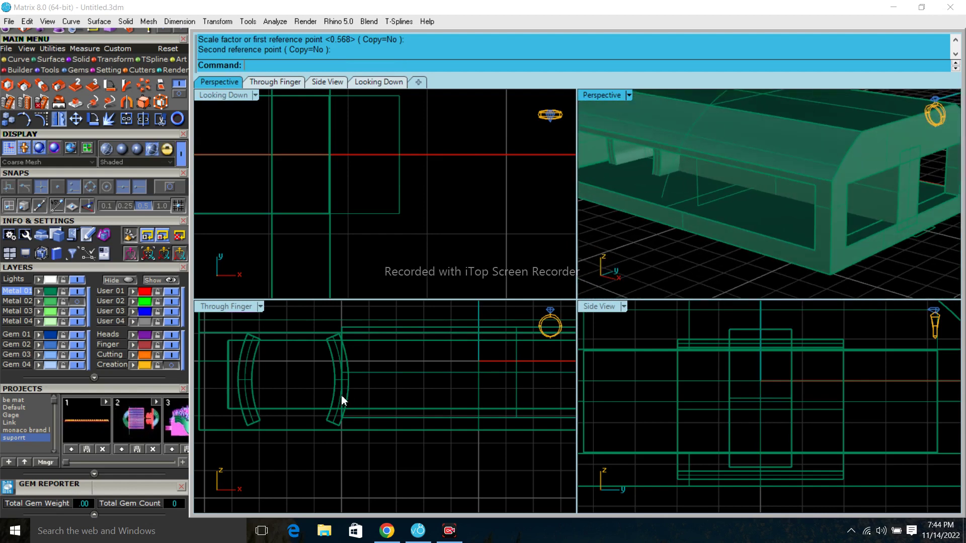
scroll(341, 394, down, 2)
scroll(413, 385, down, 1)
scroll(414, 202, down, 2)
scroll(441, 171, down, 2)
scroll(441, 171, up, 1)
scroll(327, 173, up, 1)
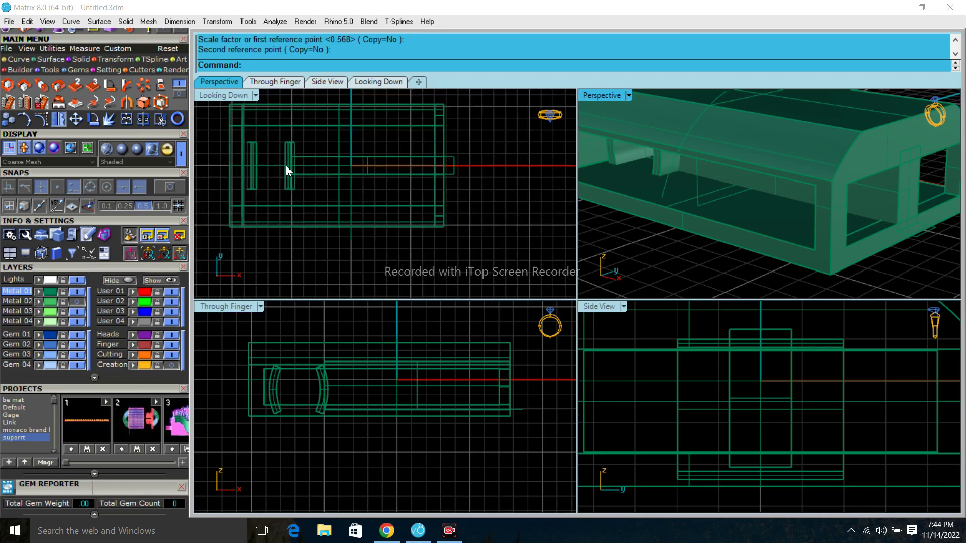
Step: Draw a straight line and a semicircular arc in the Looking Down view
click(16, 60)
click(24, 85)
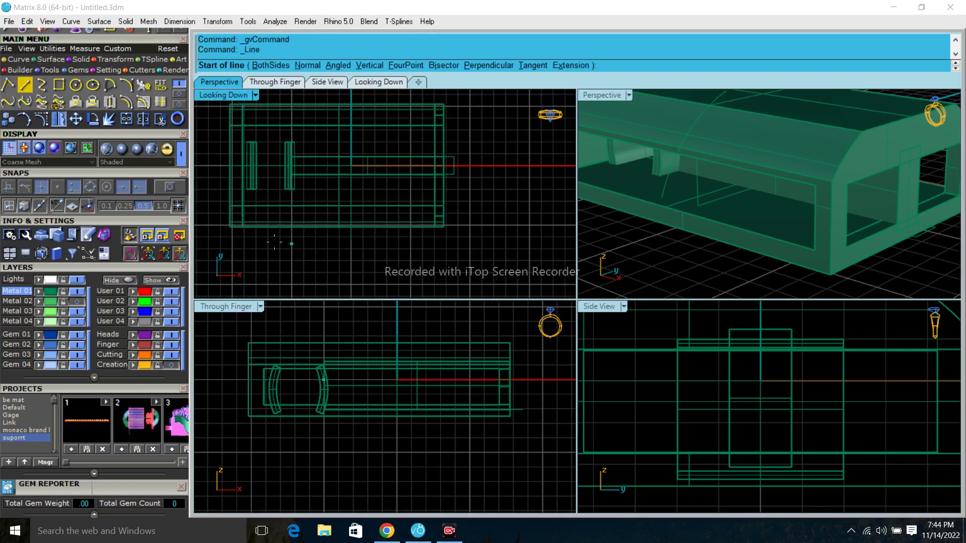
scroll(260, 235, up, 2)
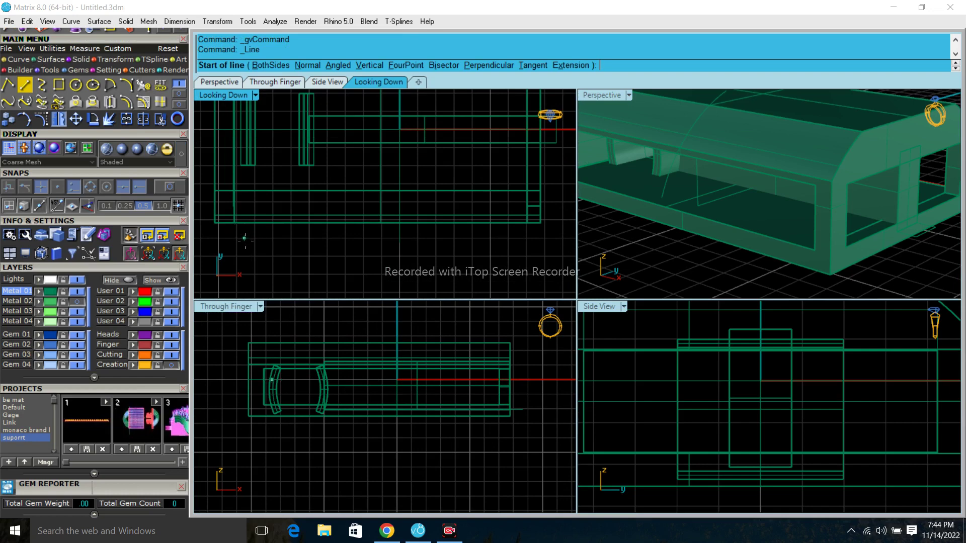
click(239, 275)
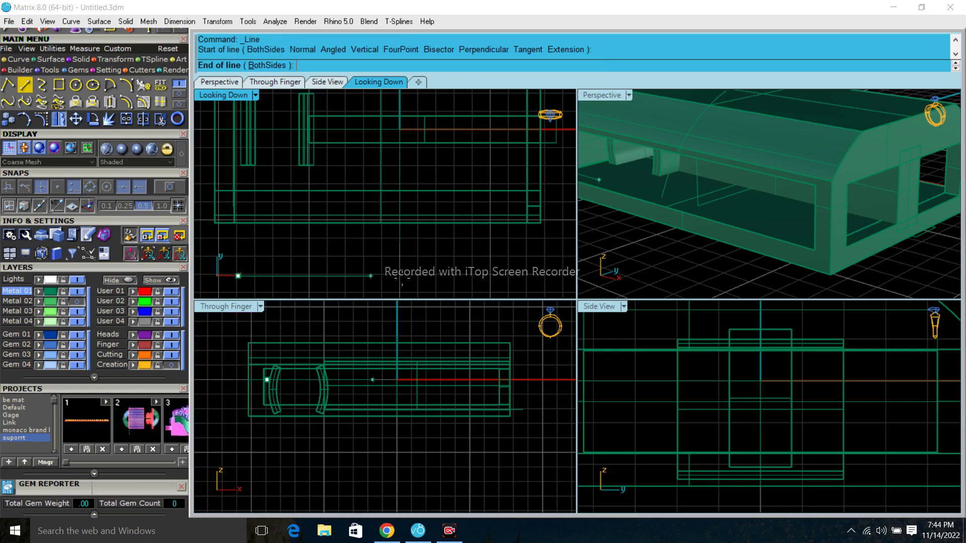
click(514, 276)
scroll(343, 269, up, 3)
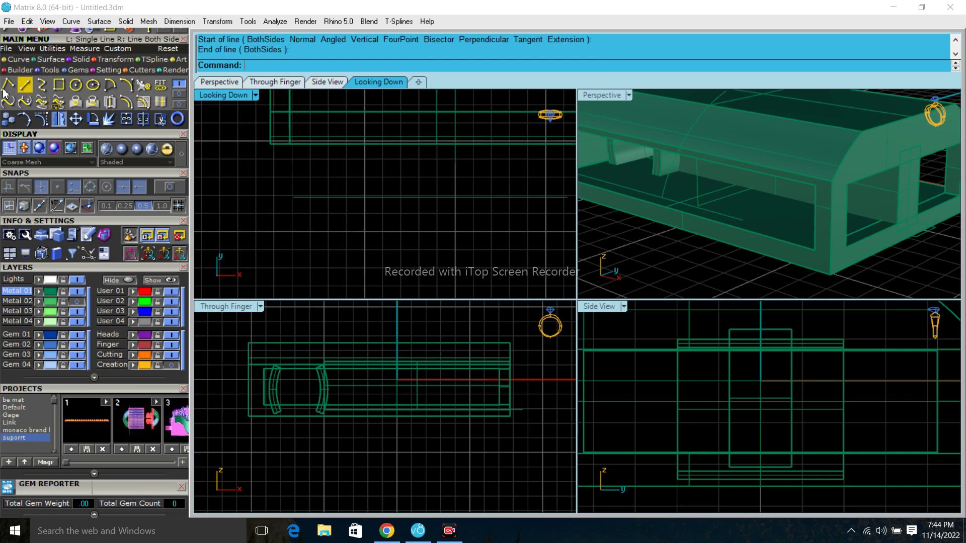
click(127, 86)
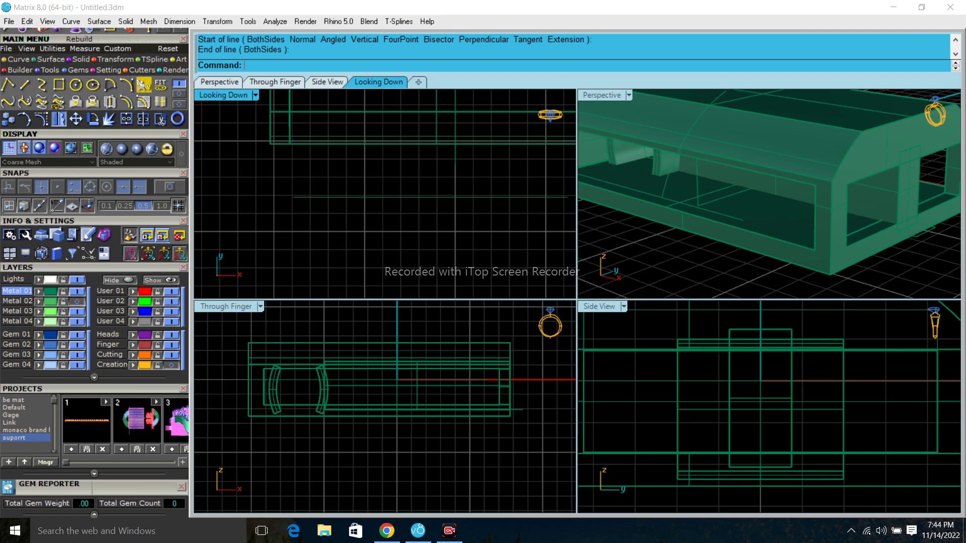
click(293, 198)
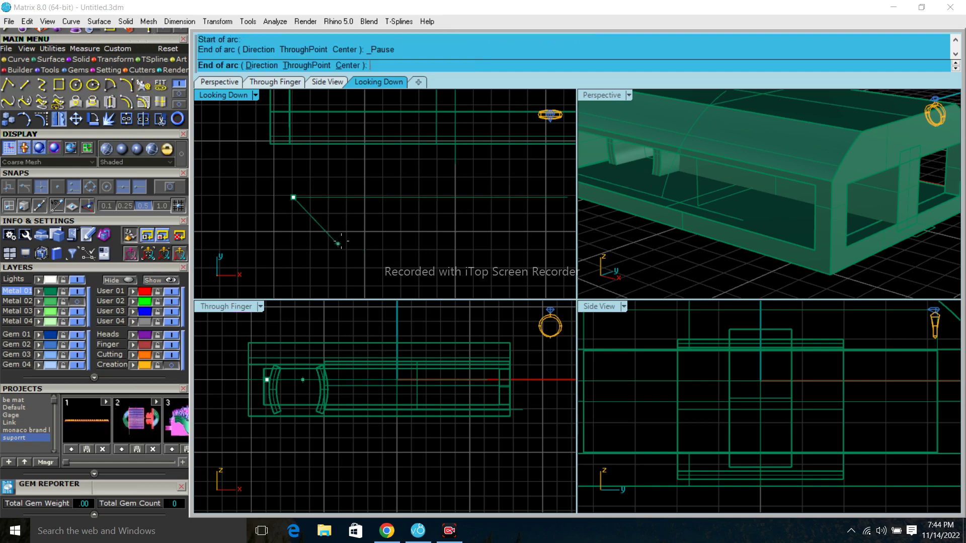
click(365, 233)
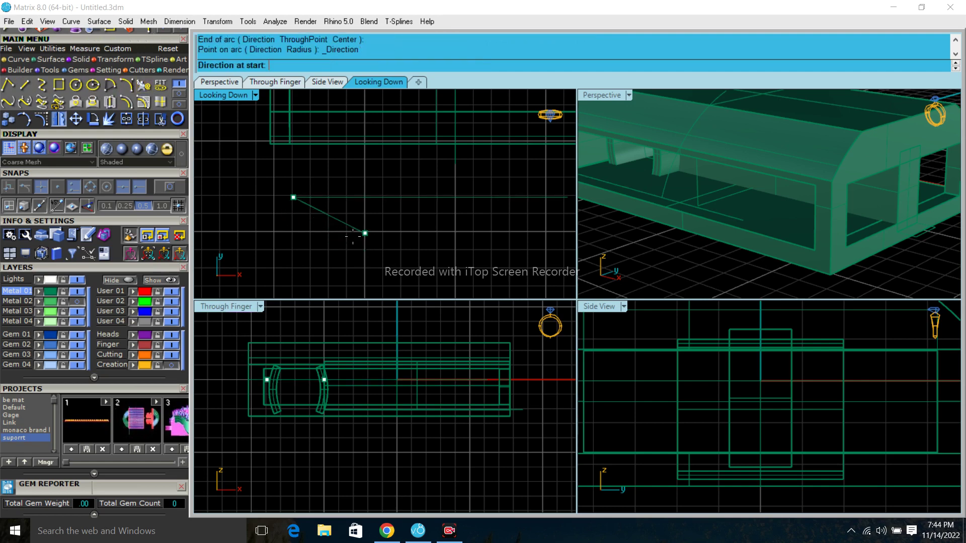
click(257, 245)
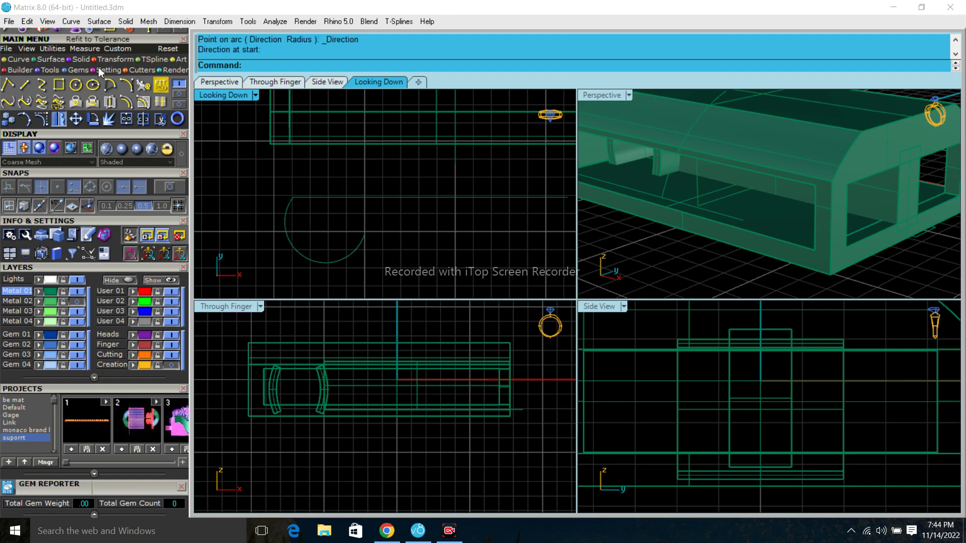
Step: Add the long straight line from the arc's end and the short vertical closing line
click(41, 84)
click(365, 233)
right_drag(551, 230, 448, 230)
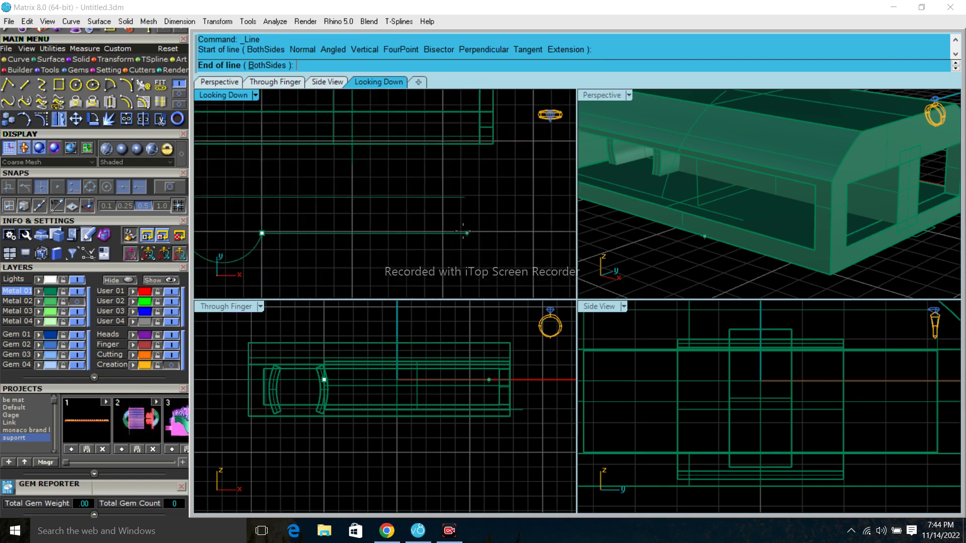
click(466, 233)
right_click(473, 248)
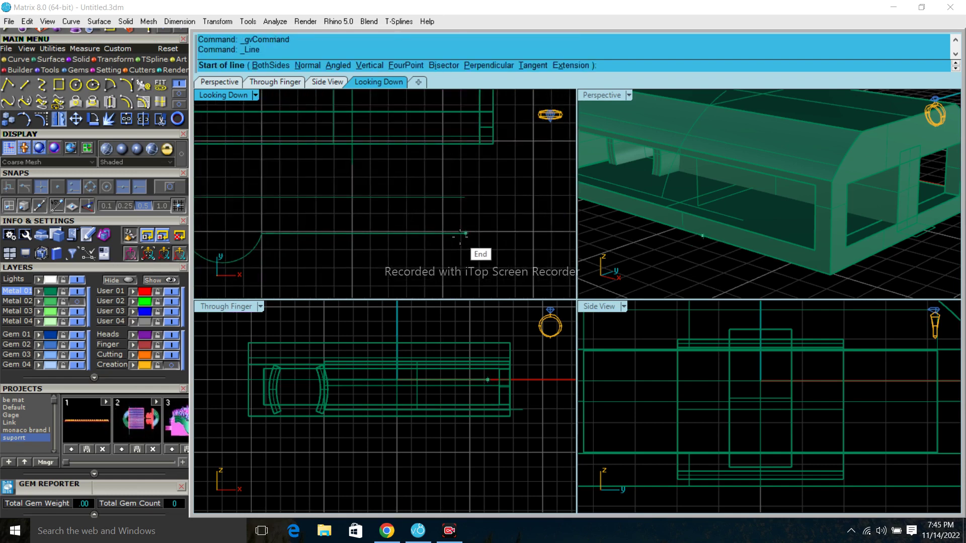
click(466, 233)
click(466, 197)
scroll(503, 216, down, 3)
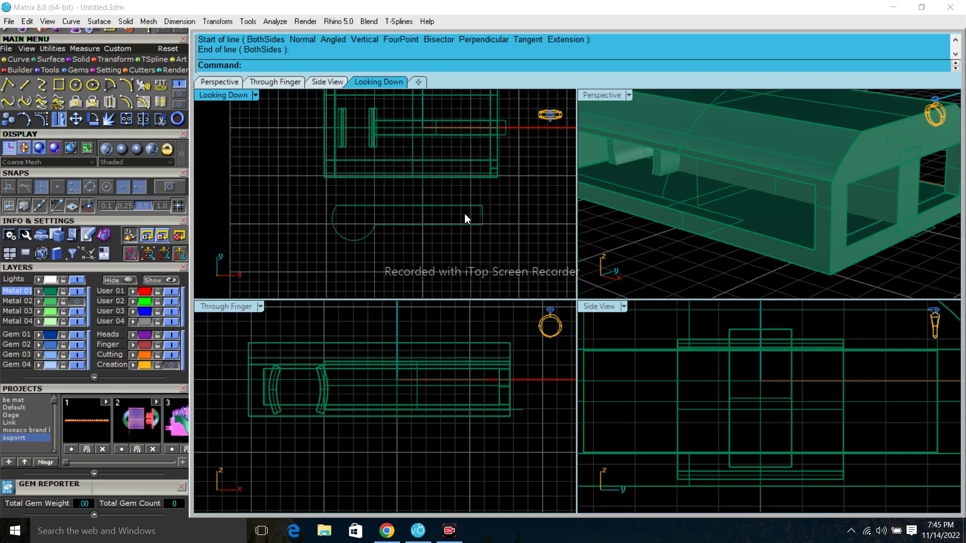
Step: Show Metal 02 and move the four outline curves up and right into the body
click(77, 301)
drag(294, 187, 537, 276)
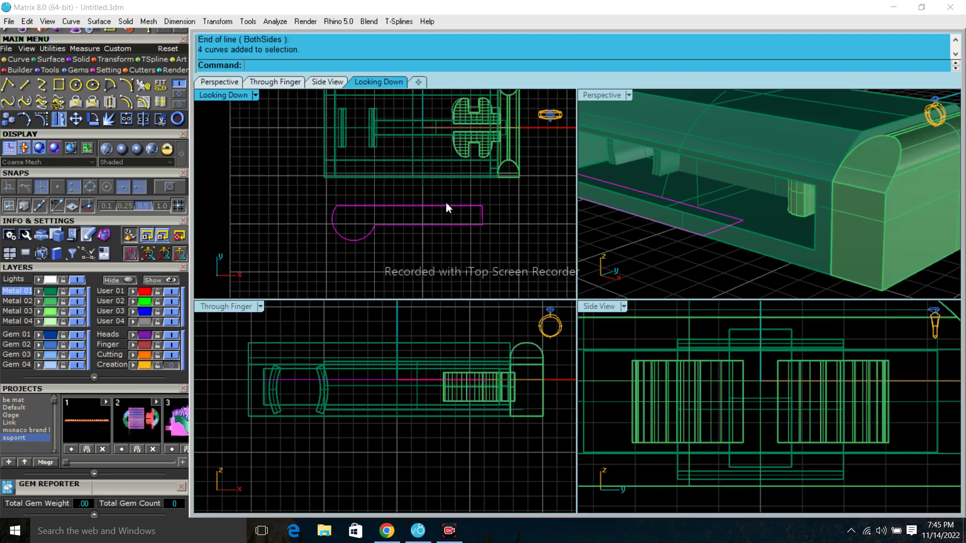
scroll(442, 216, up, 2)
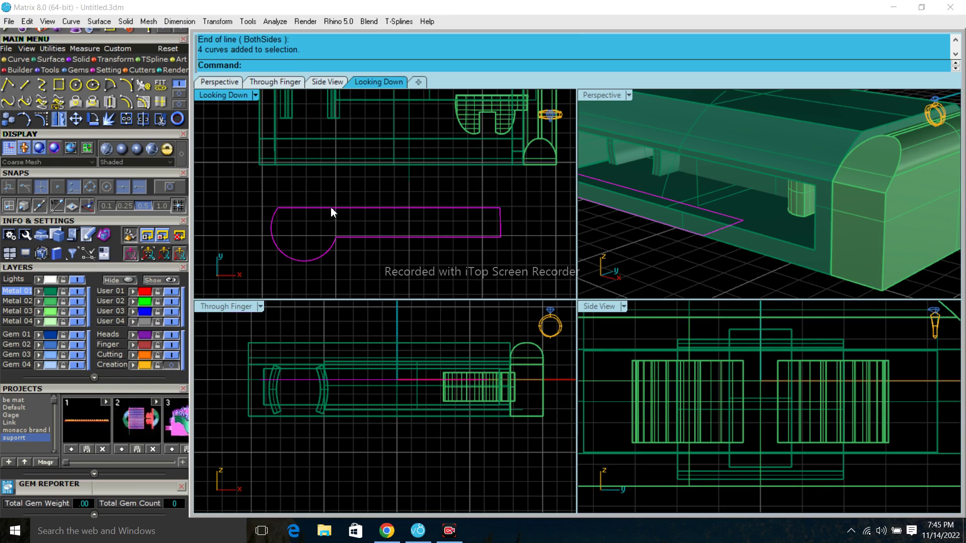
drag(331, 207, 344, 145)
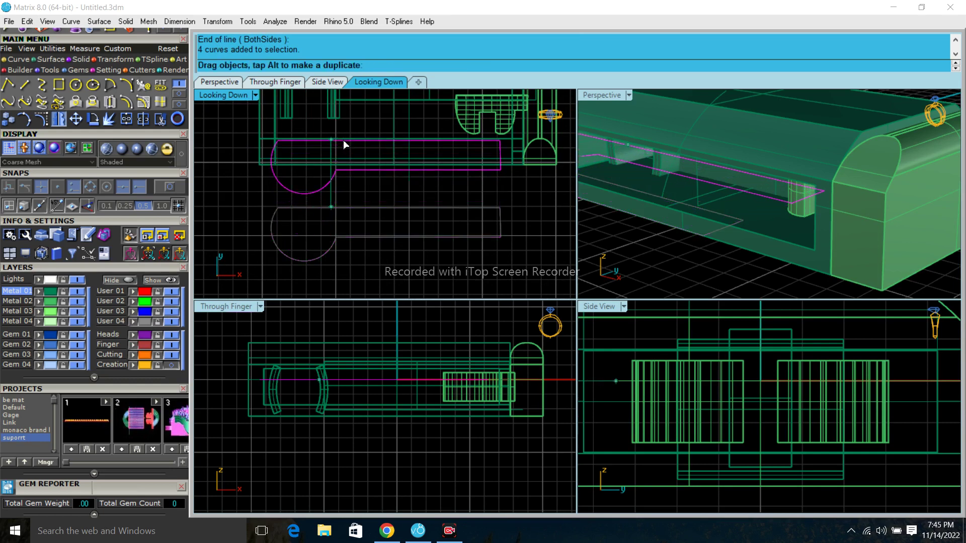
drag(343, 145, 343, 145)
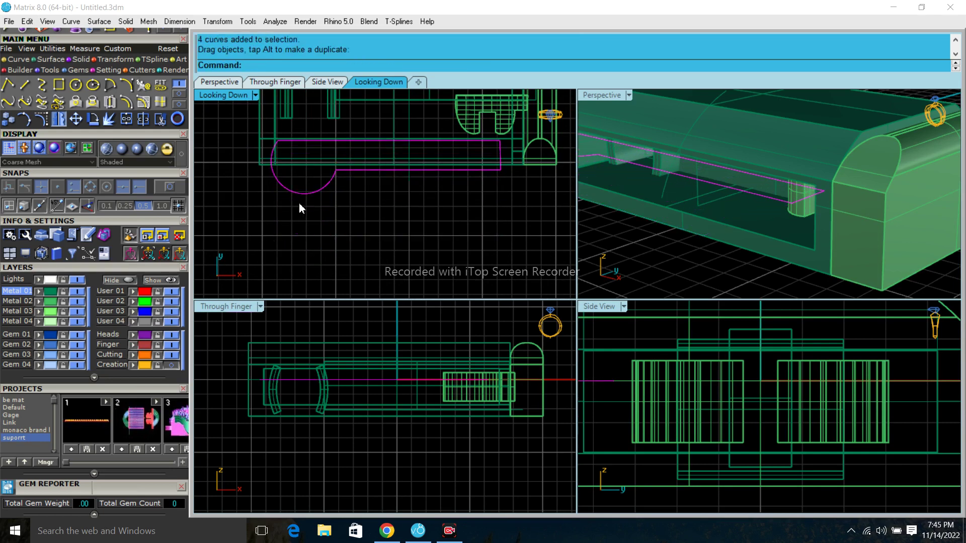
drag(304, 194, 313, 195)
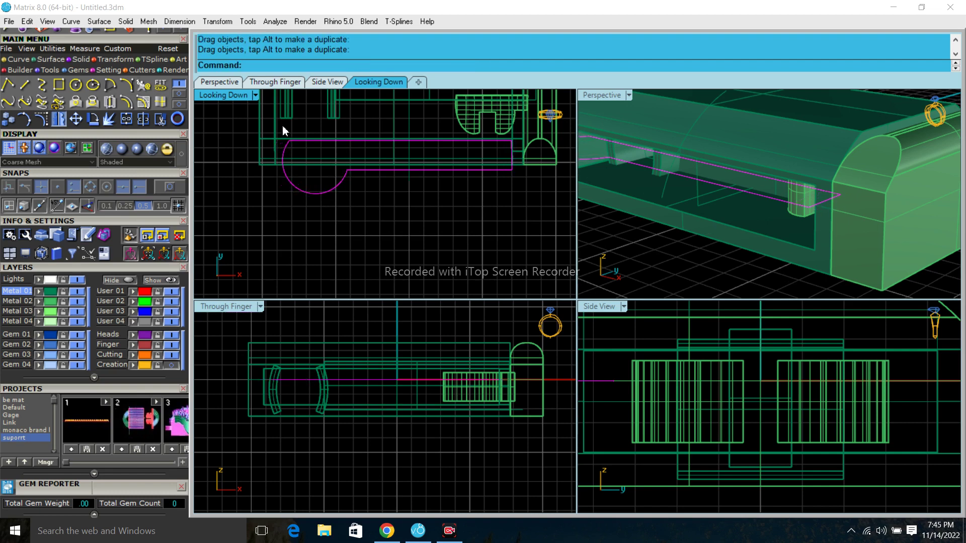
scroll(288, 144, up, 2)
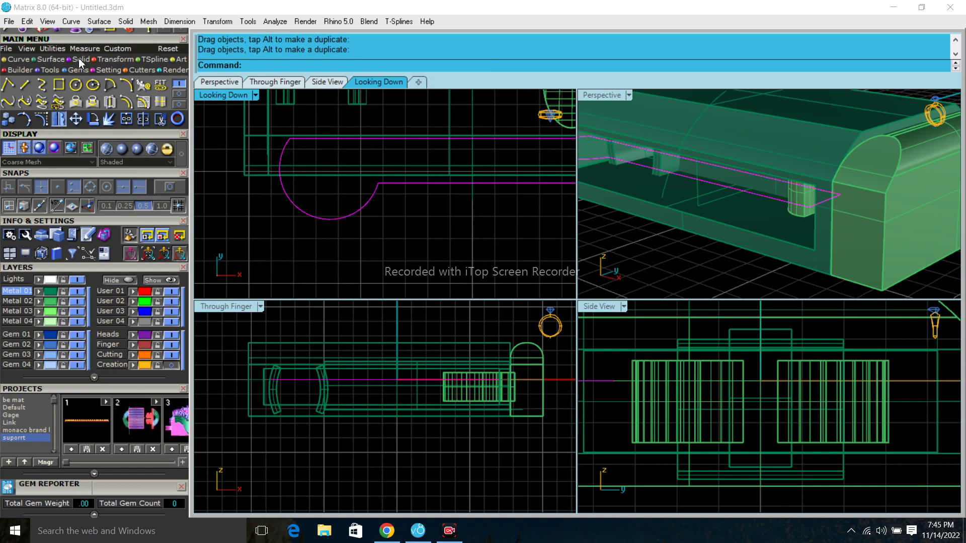
Step: Extrude the outline into a solid bar and adjust its position
click(79, 35)
scroll(376, 403, up, 3)
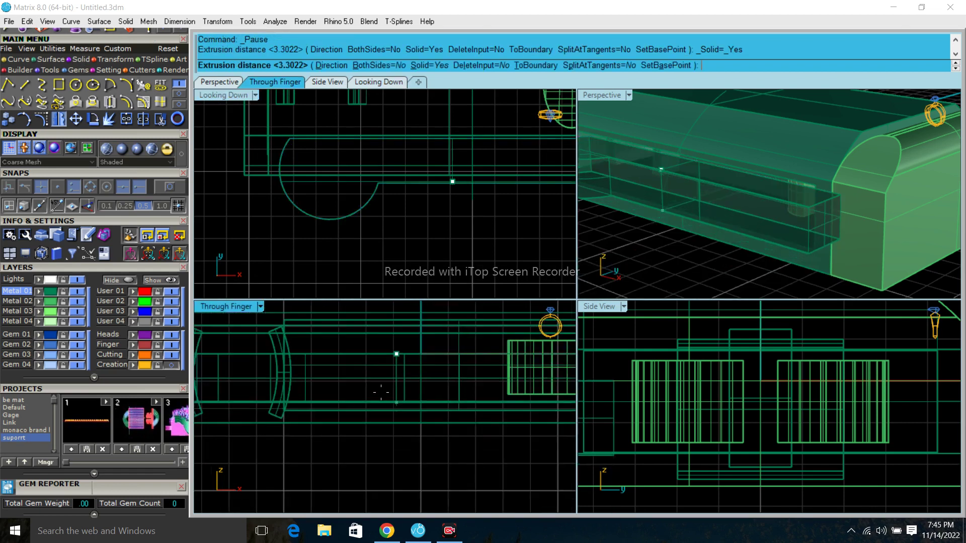
click(376, 404)
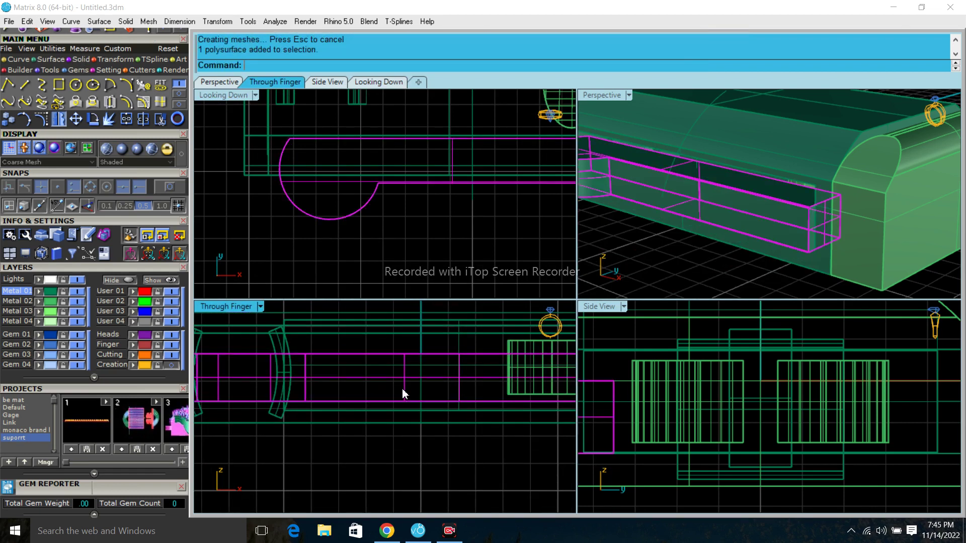
scroll(407, 375, up, 2)
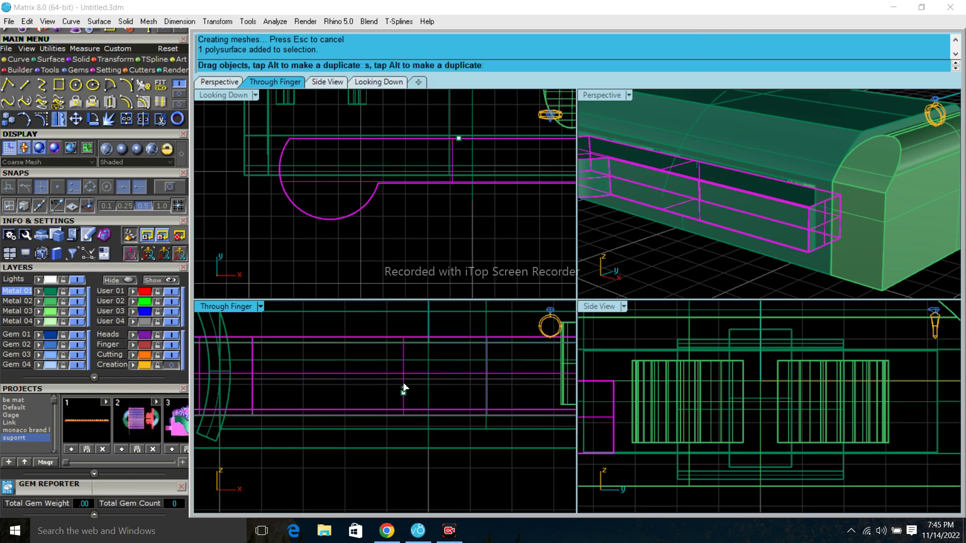
drag(403, 385, 431, 416)
click(398, 474)
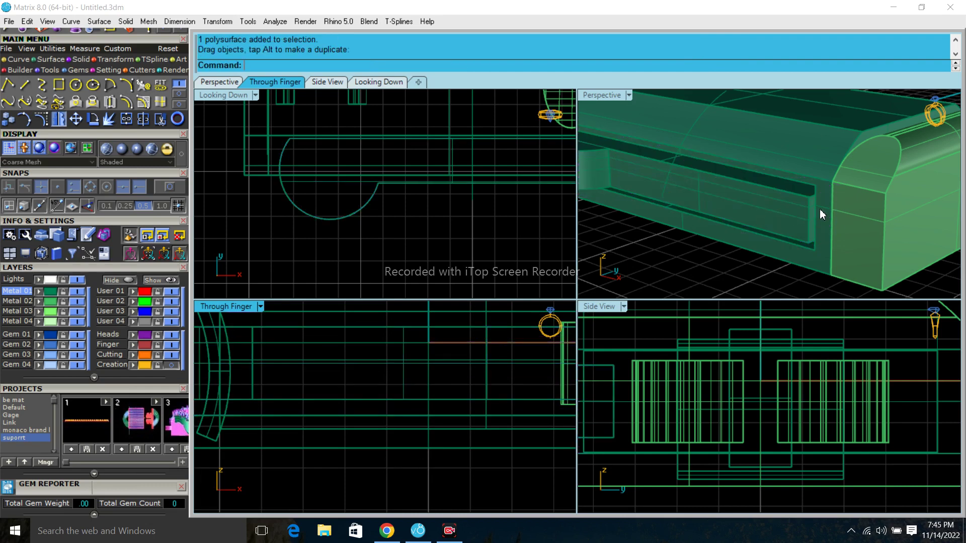
right_drag(819, 210, 835, 163)
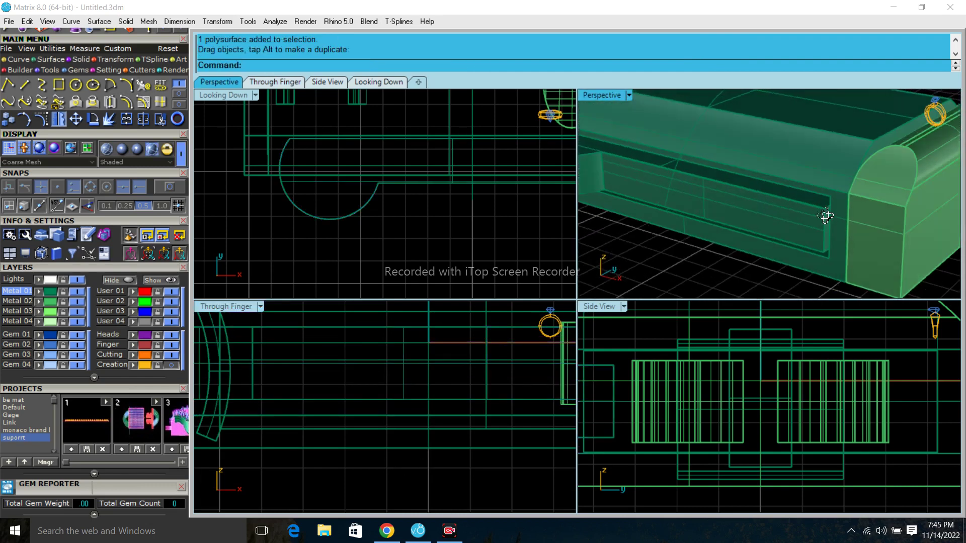
Step: Select the extruded bar from a top-down view and start a Scale1D on it
mouse_move(835, 163)
right_down()
mouse_move(765, 176)
mouse_move(763, 159)
mouse_move(672, 182)
mouse_move(765, 201)
mouse_move(766, 183)
mouse_move(830, 212)
mouse_move(776, 200)
mouse_move(783, 226)
mouse_move(886, 276)
mouse_move(845, 216)
mouse_move(884, 132)
mouse_move(819, 216)
mouse_move(839, 233)
mouse_move(825, 237)
right_up()
scroll(719, 182, up, 3)
click(640, 197)
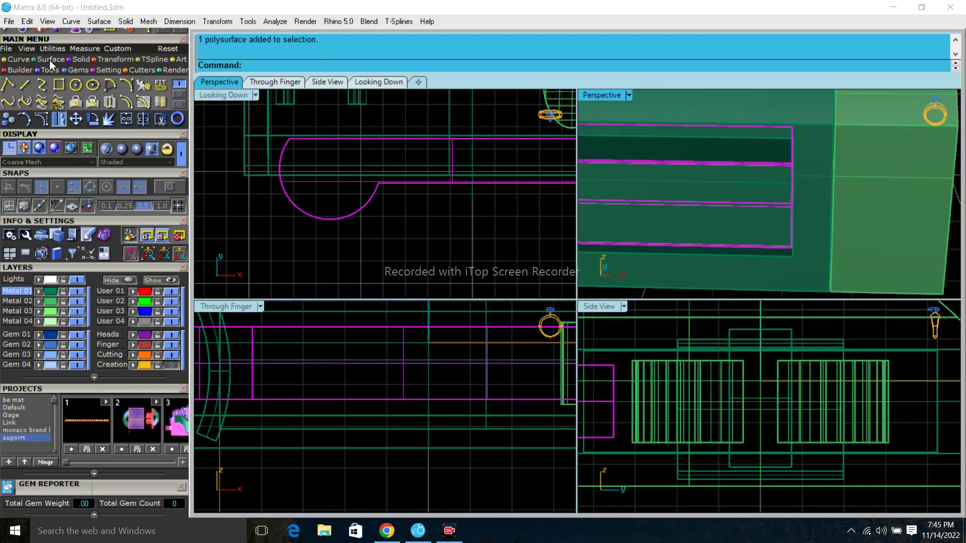
click(106, 60)
click(41, 86)
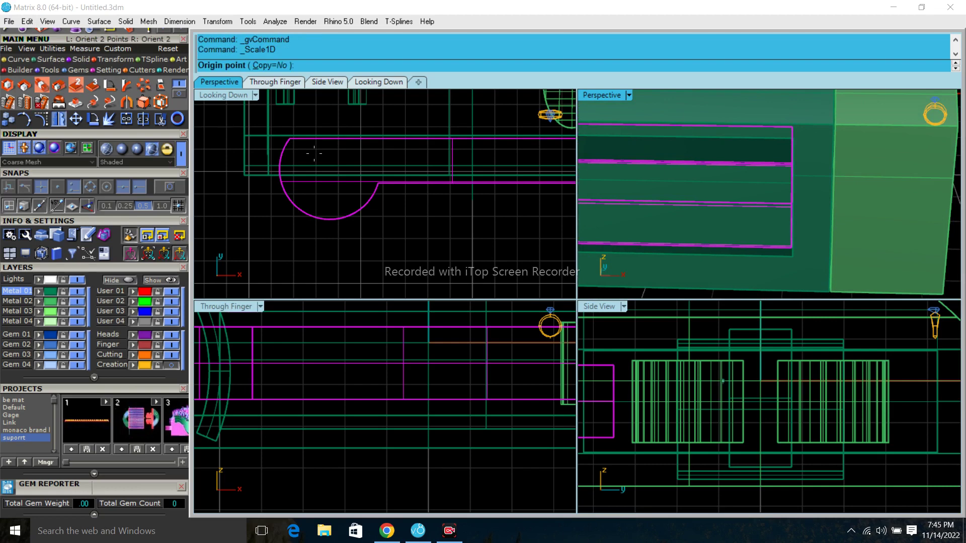
Step: Shorten the bar along its length so its end sits back inside the body
click(280, 160)
scroll(231, 173, down, 3)
scroll(360, 170, up, 2)
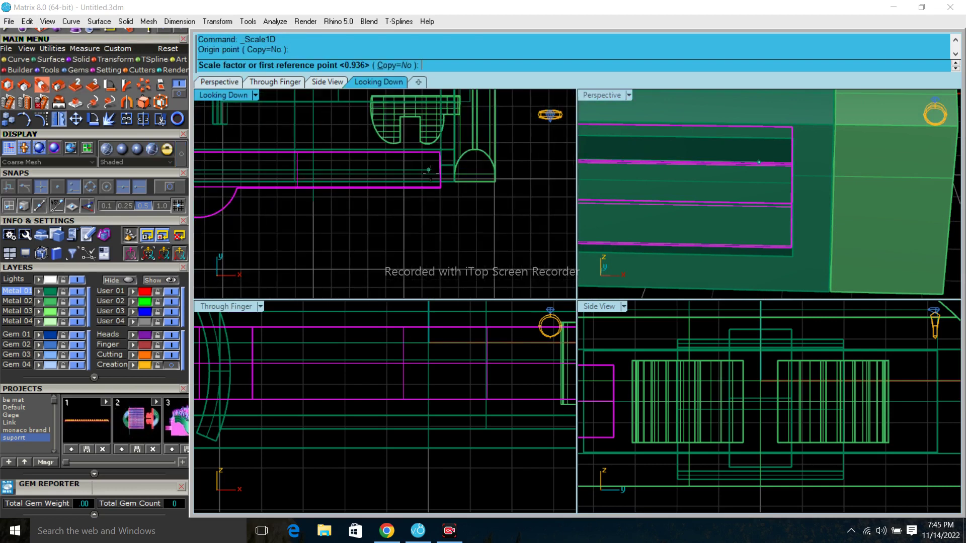
scroll(359, 170, up, 2)
click(487, 171)
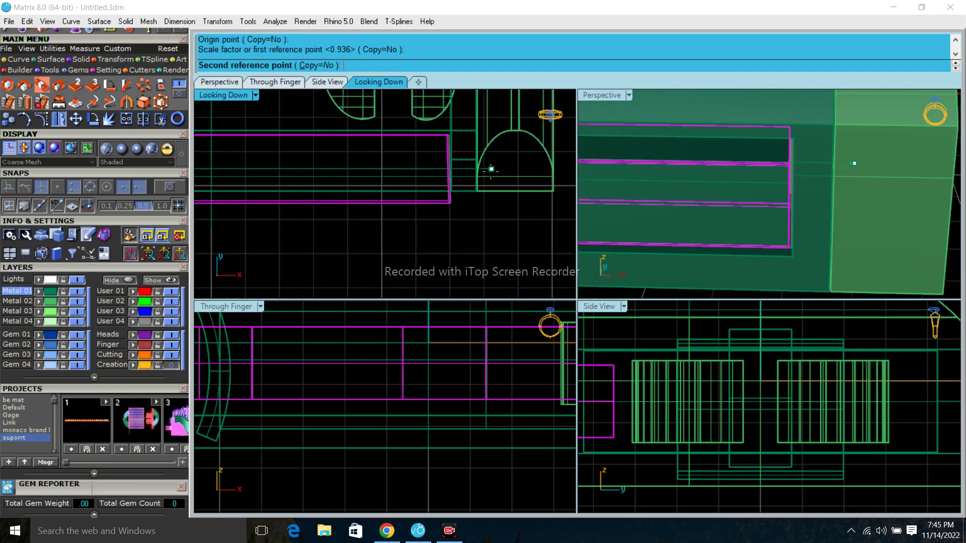
click(409, 237)
scroll(313, 216, up, 2)
scroll(368, 119, down, 2)
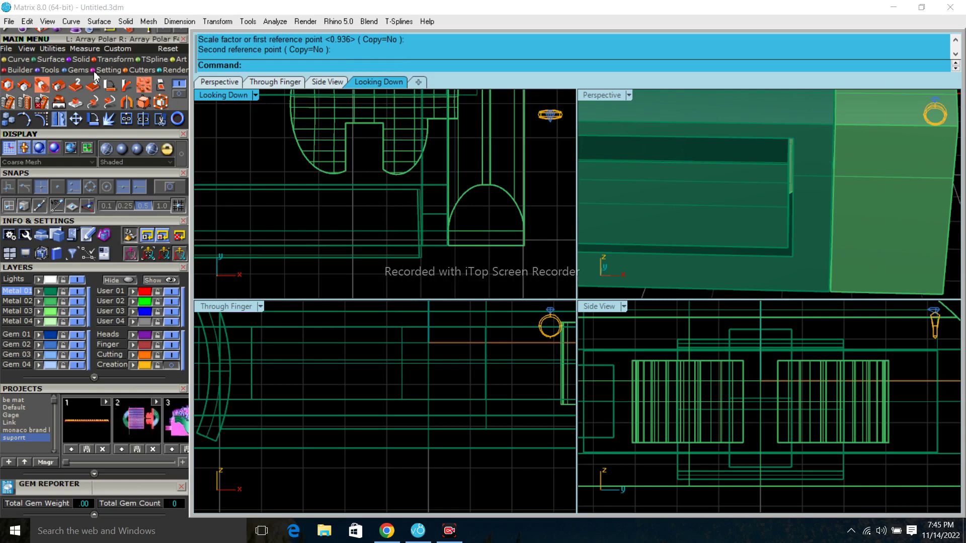
click(18, 59)
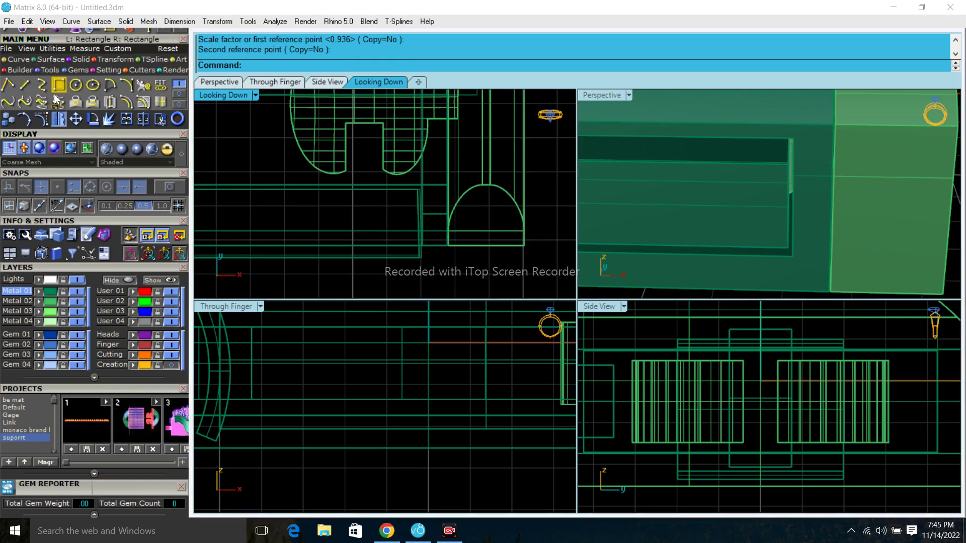
Step: Draw a three-sided polyline outline for the connector between the two lobes
click(133, 89)
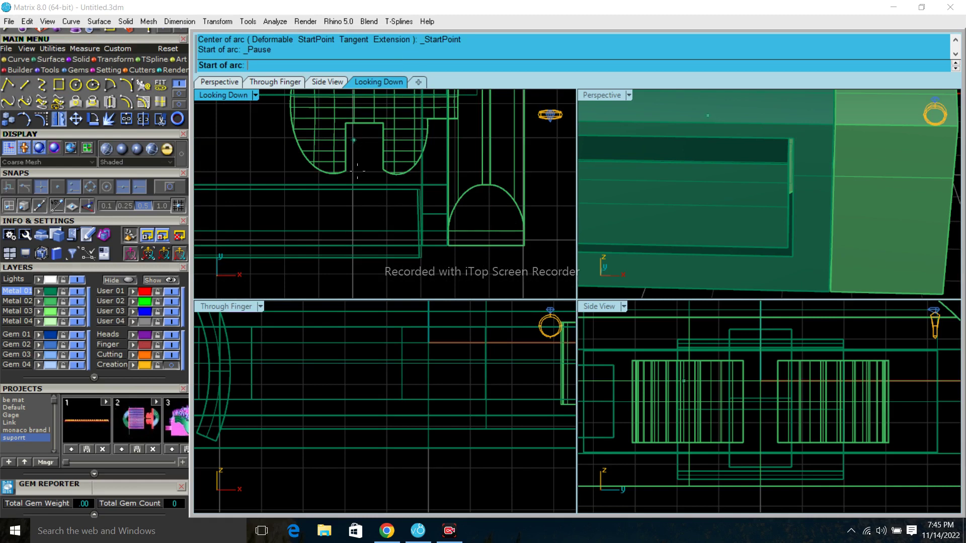
click(350, 198)
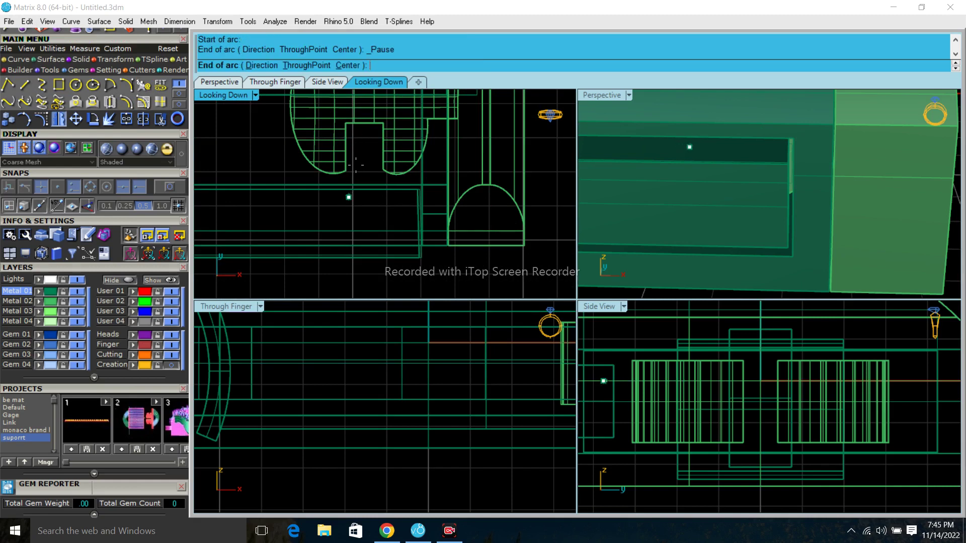
key(Escape)
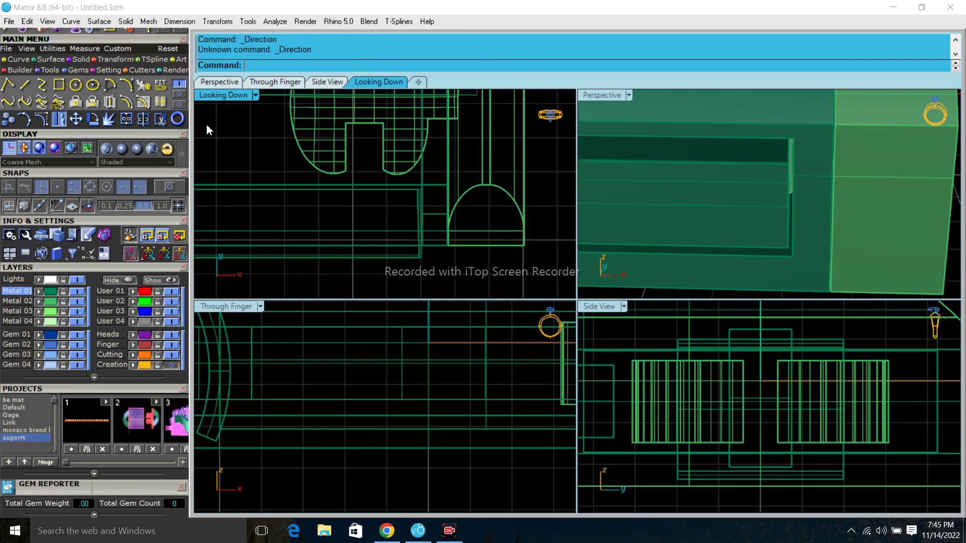
click(8, 87)
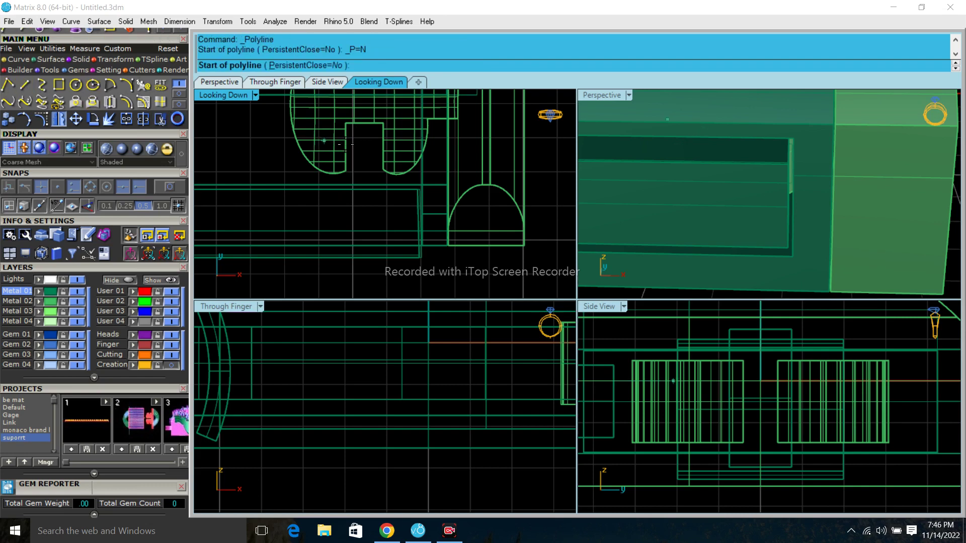
scroll(356, 136, up, 2)
scroll(351, 127, up, 2)
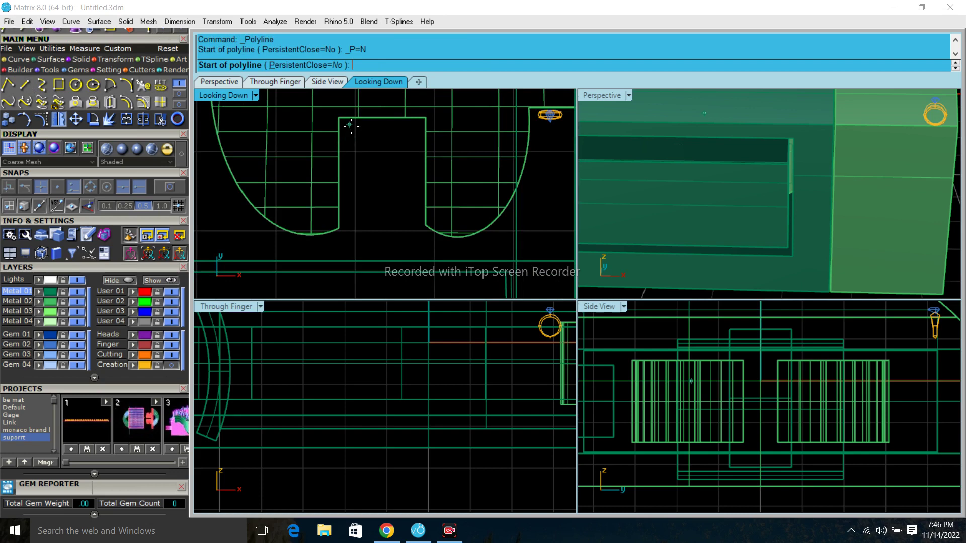
click(417, 285)
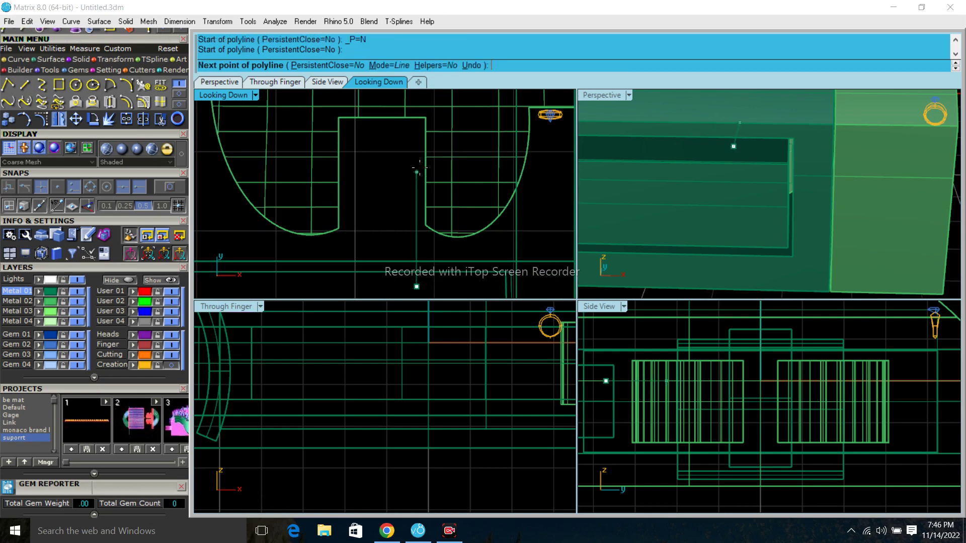
click(417, 127)
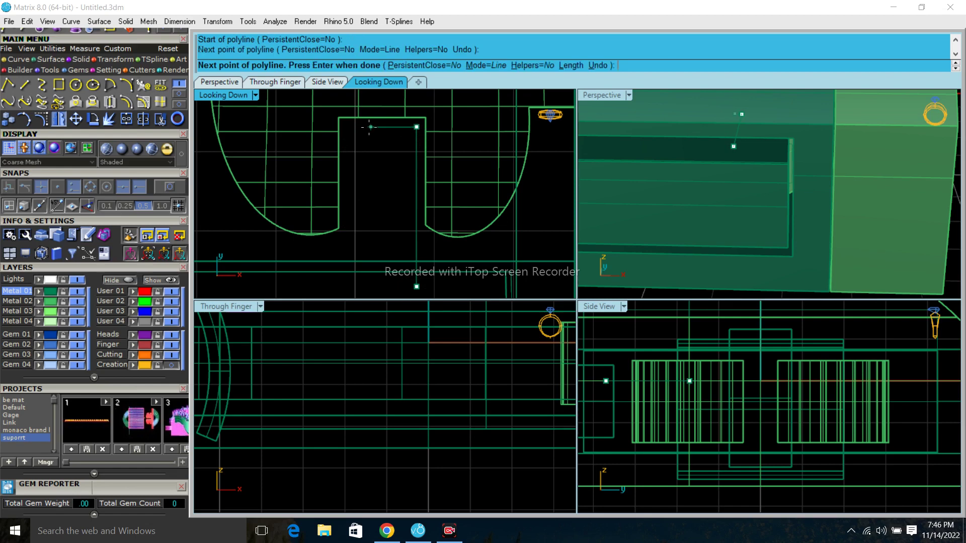
click(343, 128)
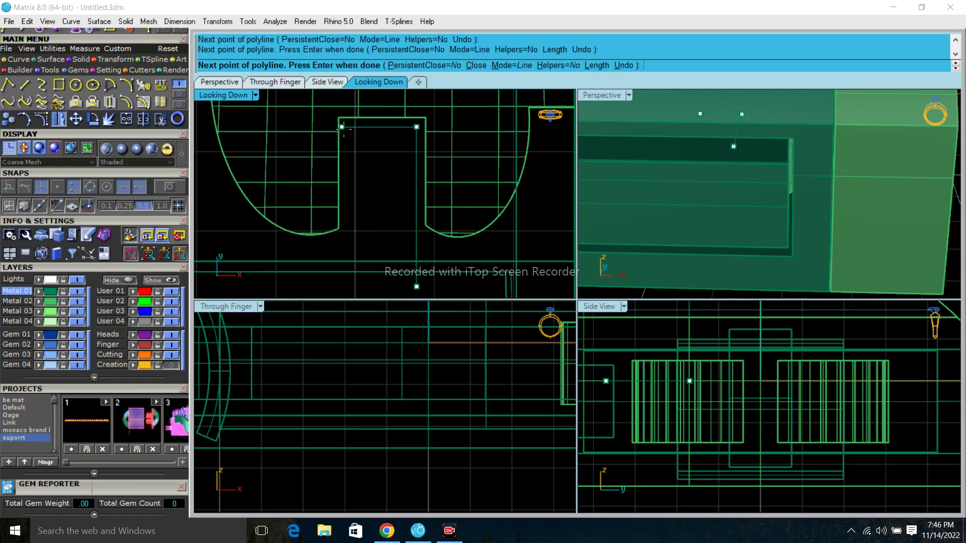
click(342, 275)
key(Return)
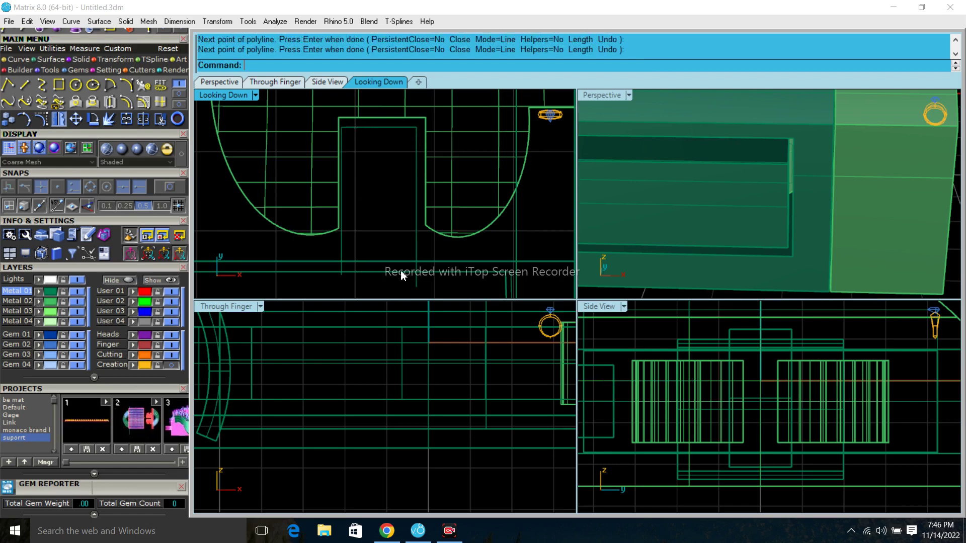
Step: Close the connector outline with a line from the polyline's open end
click(346, 253)
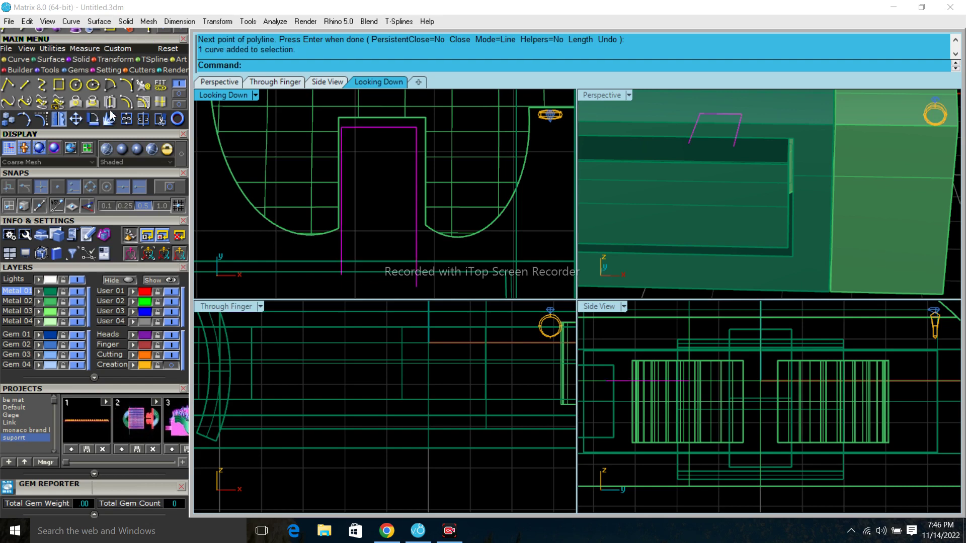
click(24, 86)
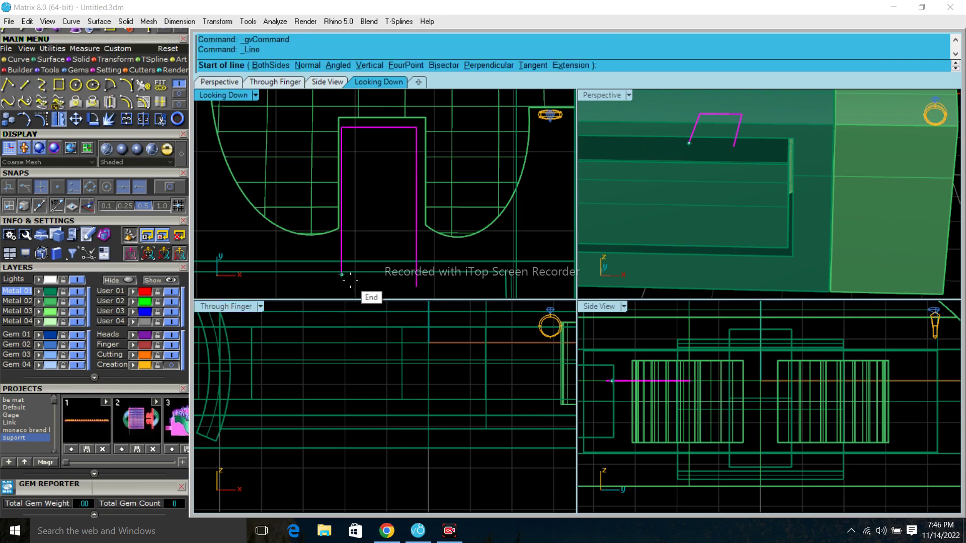
click(342, 275)
scroll(350, 280, up, 2)
scroll(383, 272, up, 2)
scroll(421, 262, up, 2)
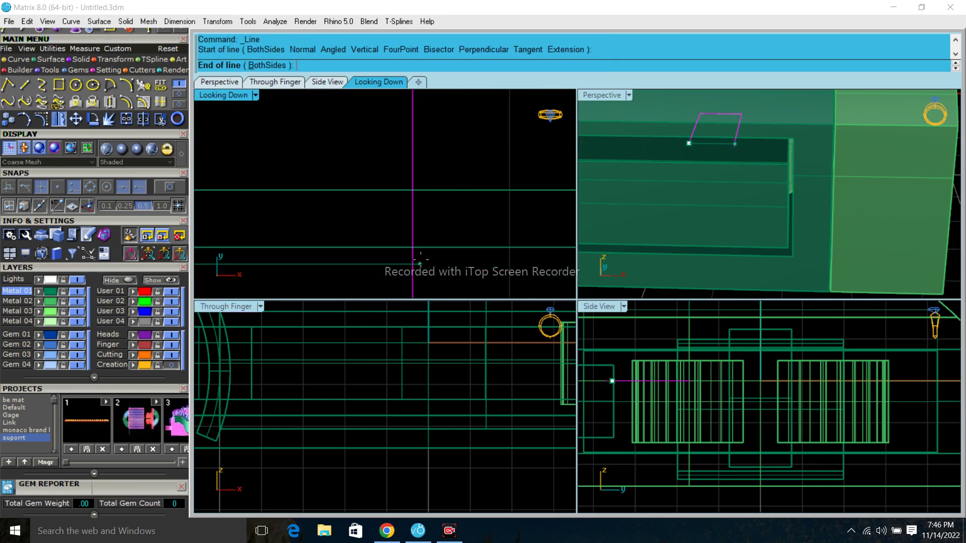
click(420, 262)
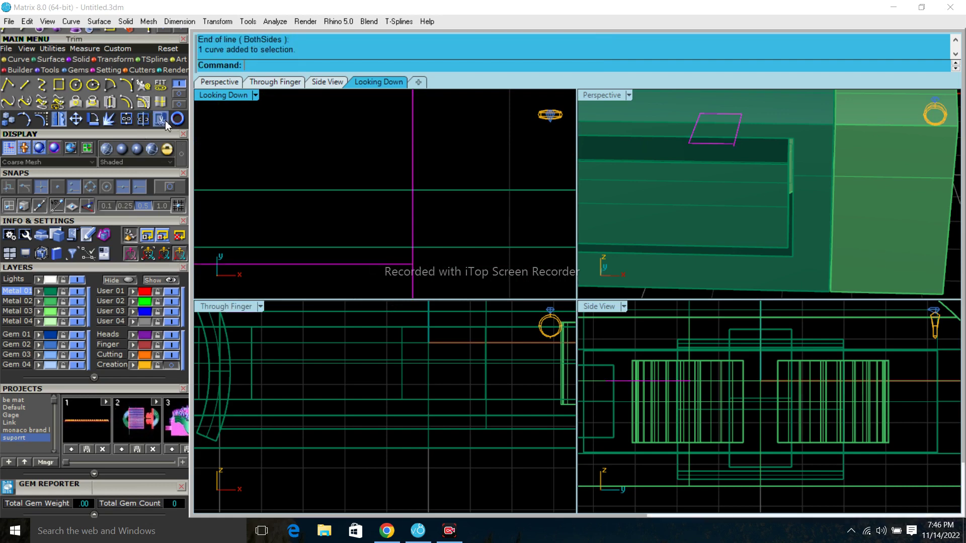
Step: Trim off the closing line's overhanging tail
click(166, 123)
click(413, 282)
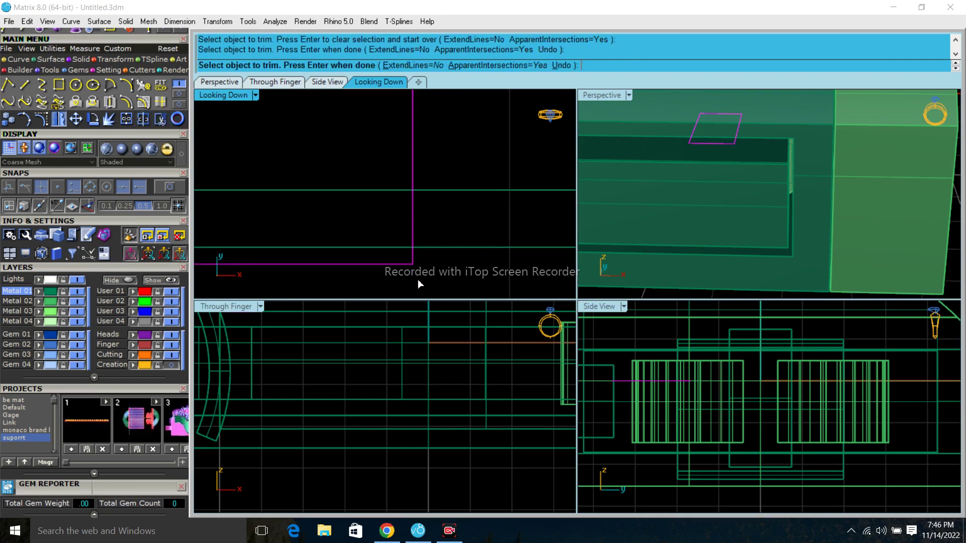
key(Return)
scroll(446, 251, down, 2)
scroll(403, 222, down, 2)
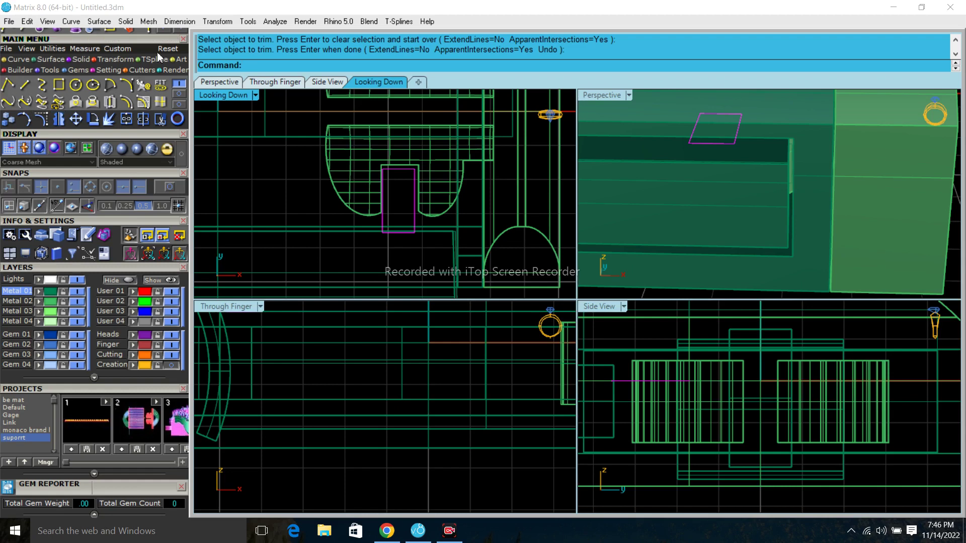
click(74, 36)
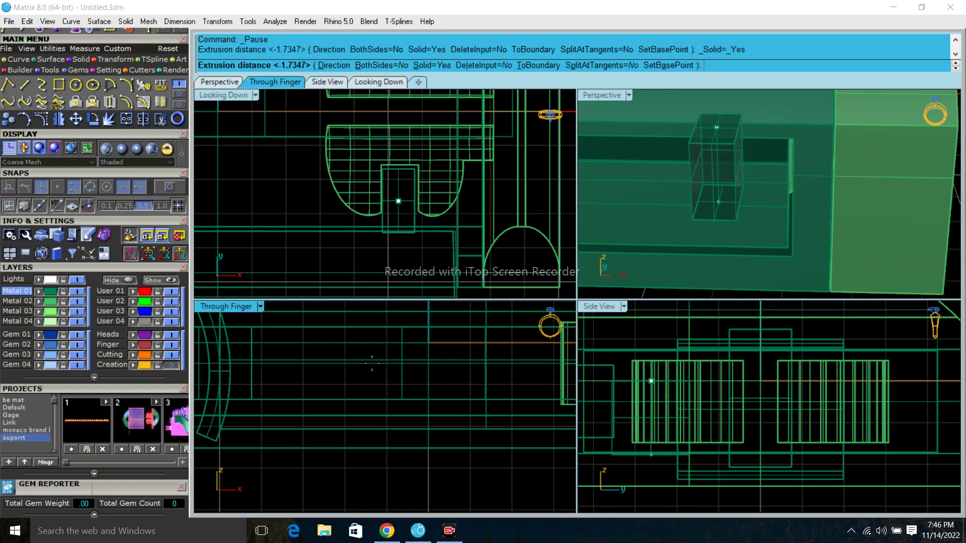
Step: Extrude the outline into a solid box and drag it upward
scroll(448, 407, down, 2)
scroll(432, 387, down, 2)
scroll(418, 363, down, 2)
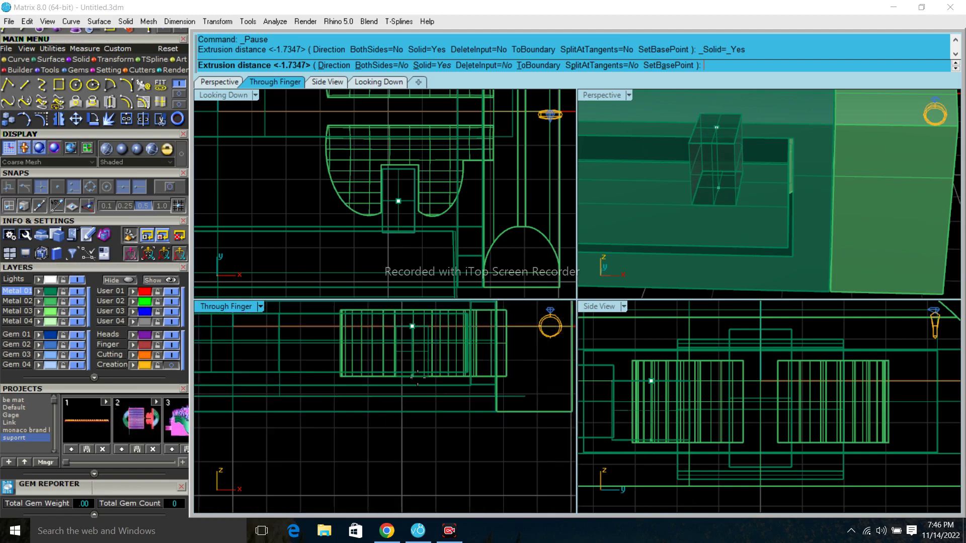
key(Return)
scroll(437, 383, up, 5)
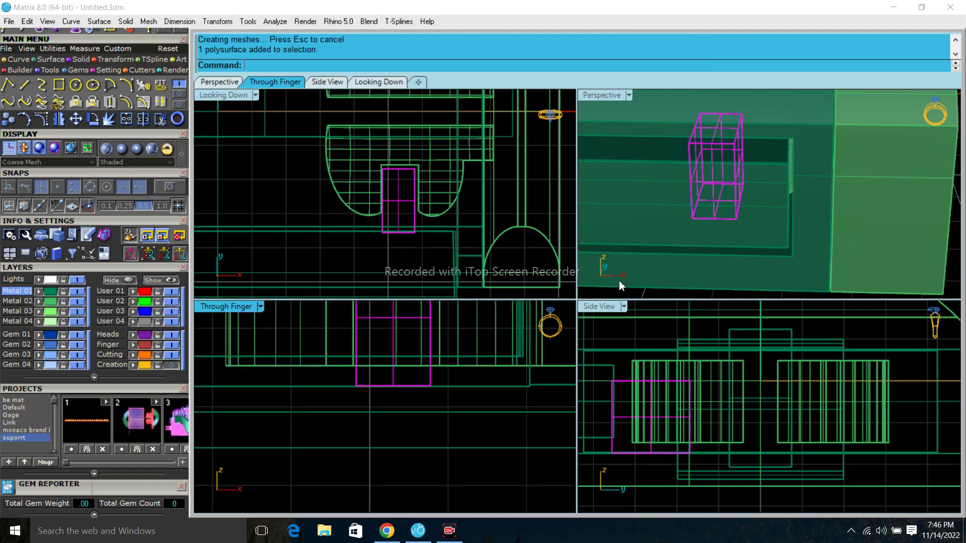
scroll(433, 383, down, 2)
scroll(424, 343, down, 2)
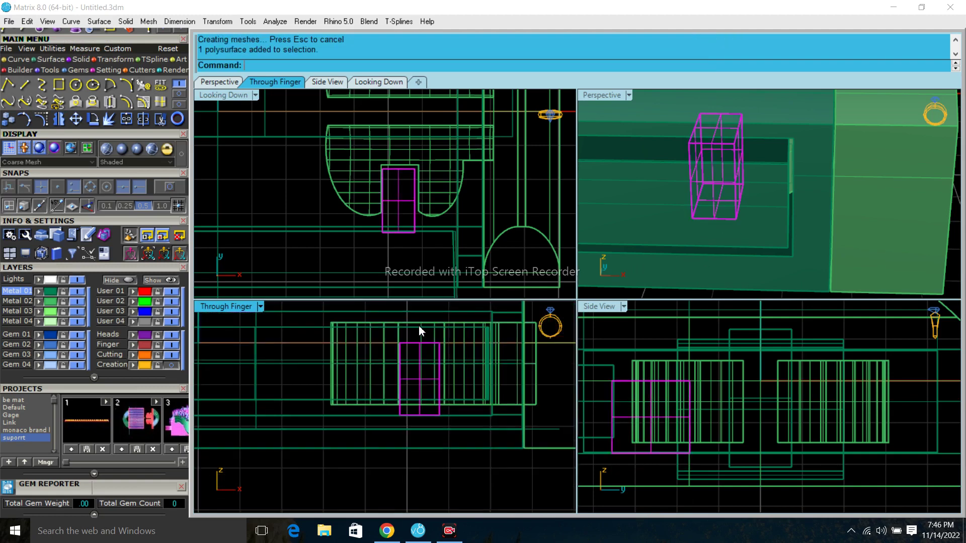
drag(440, 415, 440, 400)
Step: Isolate the small connector box and nudge it slightly to the right
shift+click(320, 400)
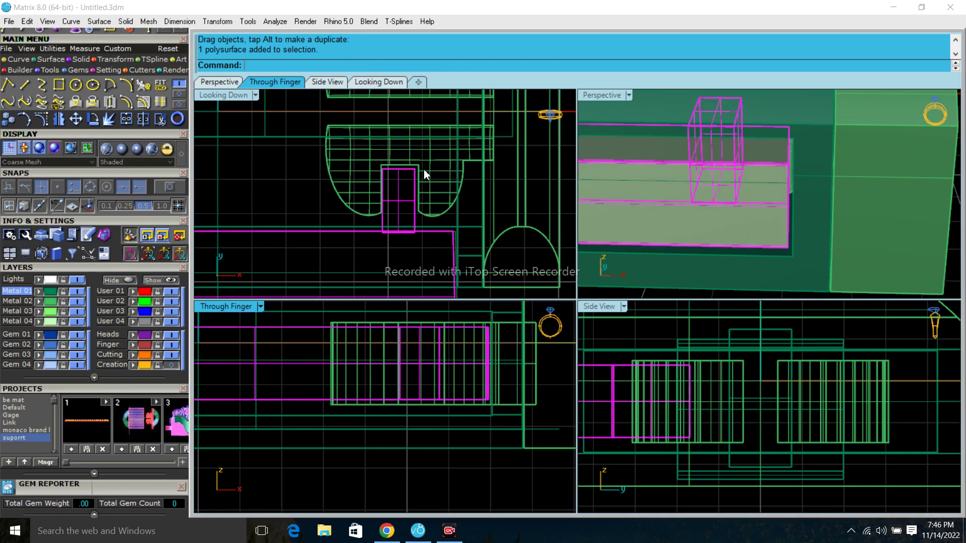
scroll(424, 170, up, 2)
scroll(419, 201, up, 2)
scroll(421, 190, up, 2)
scroll(431, 257, up, 2)
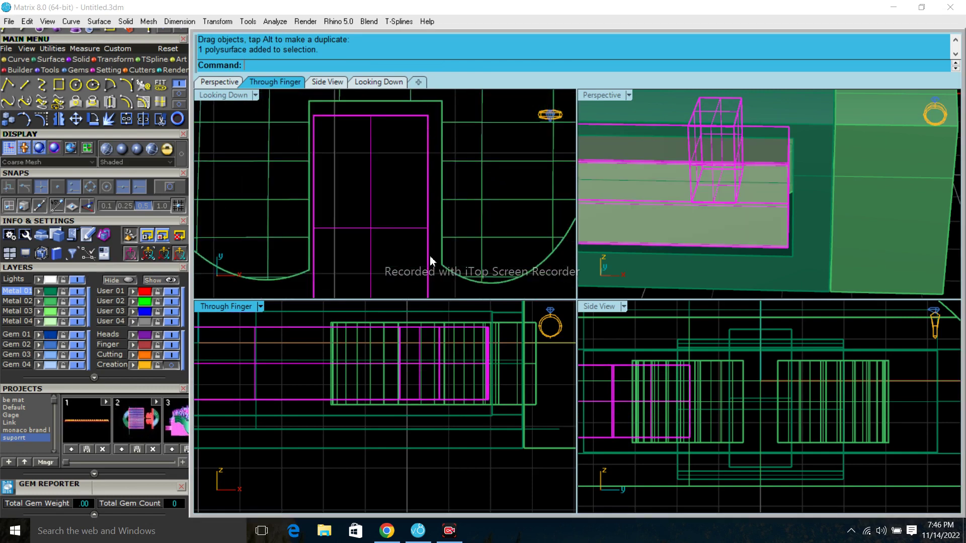
click(430, 246)
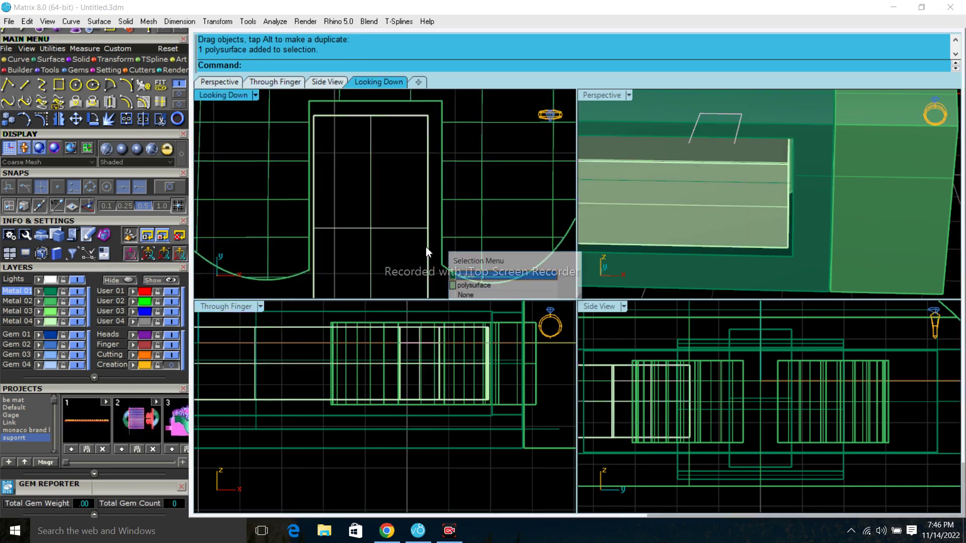
click(395, 226)
drag(392, 231, 397, 230)
Step: Select the rounded bar solid and orbit the Perspective view around it
scroll(390, 161, down, 3)
scroll(395, 160, down, 3)
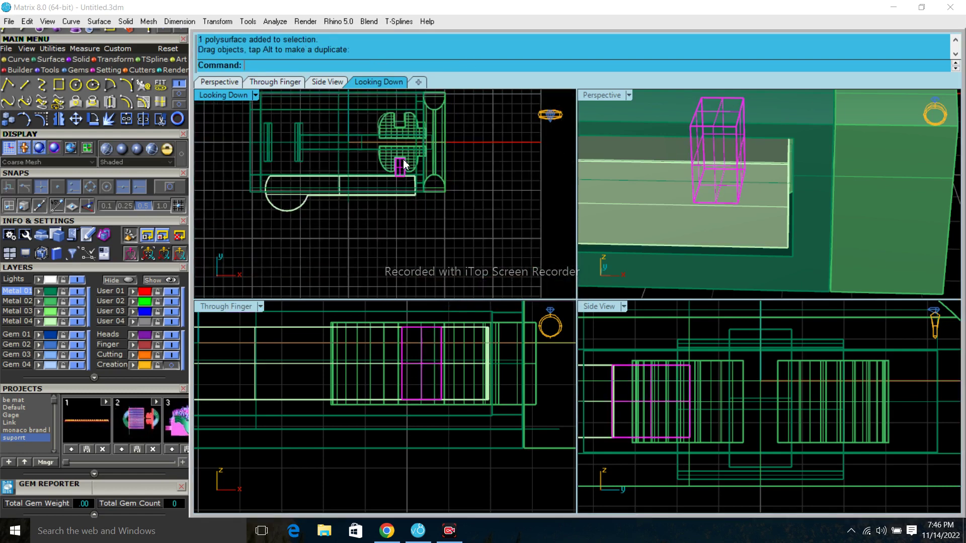
scroll(252, 184, up, 2)
scroll(251, 184, up, 1)
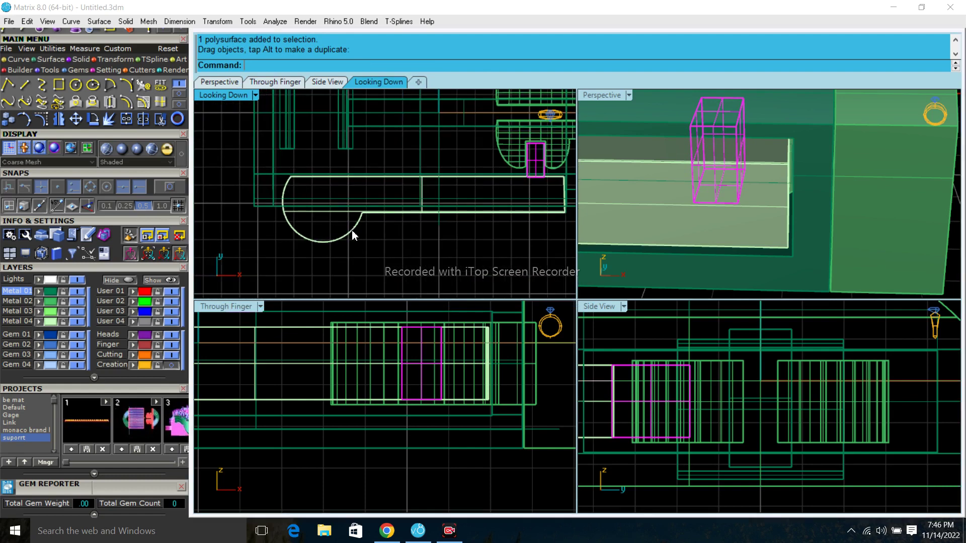
click(358, 236)
click(434, 274)
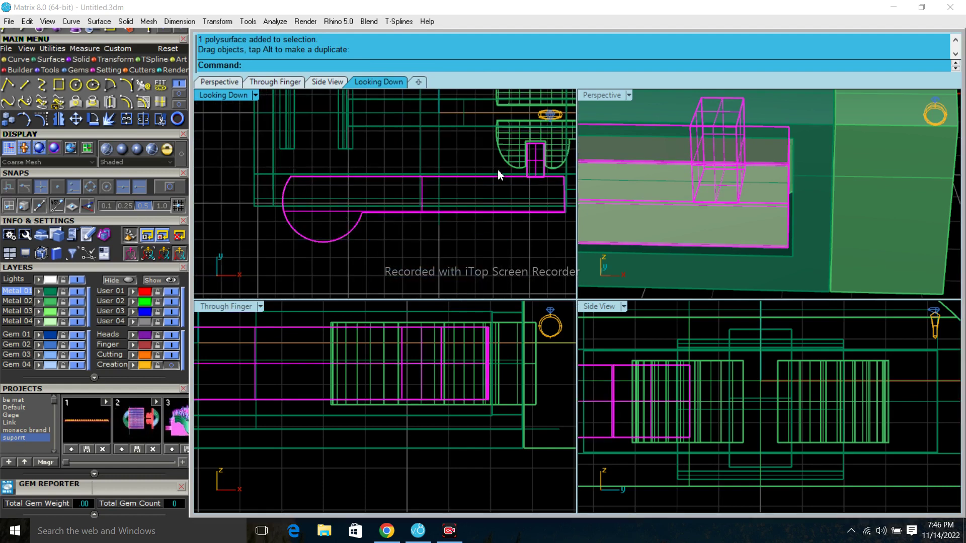
scroll(437, 169, down, 3)
scroll(813, 193, down, 3)
scroll(816, 194, down, 2)
right_drag(816, 193, 631, 171)
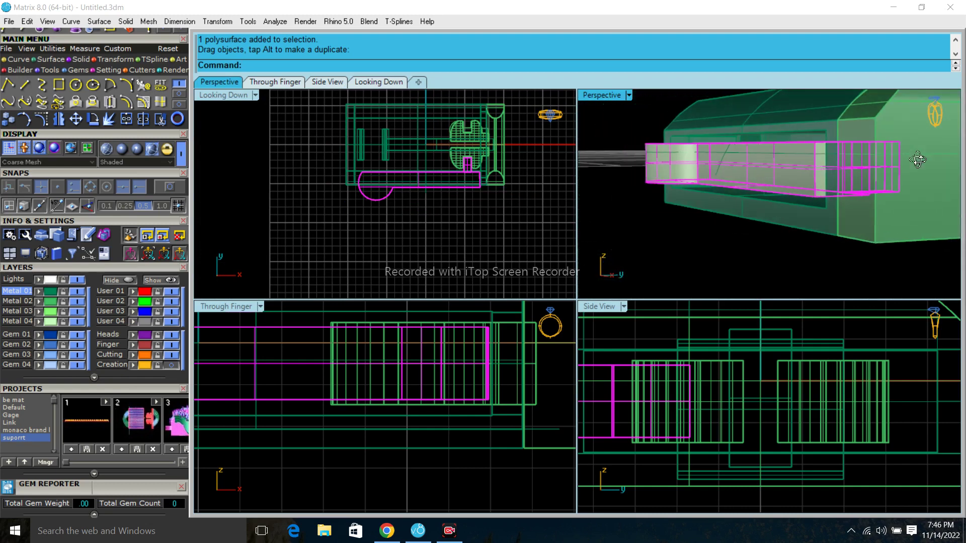
right_drag(630, 171, 592, 169)
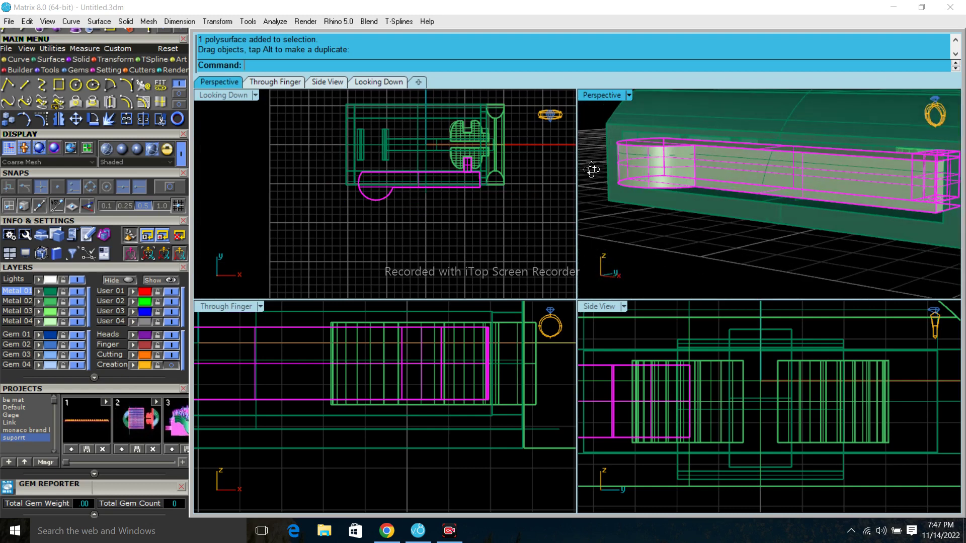
Step: Stretch the rounded bar lengthwise with Scale1D and group it with the connector box
click(132, 38)
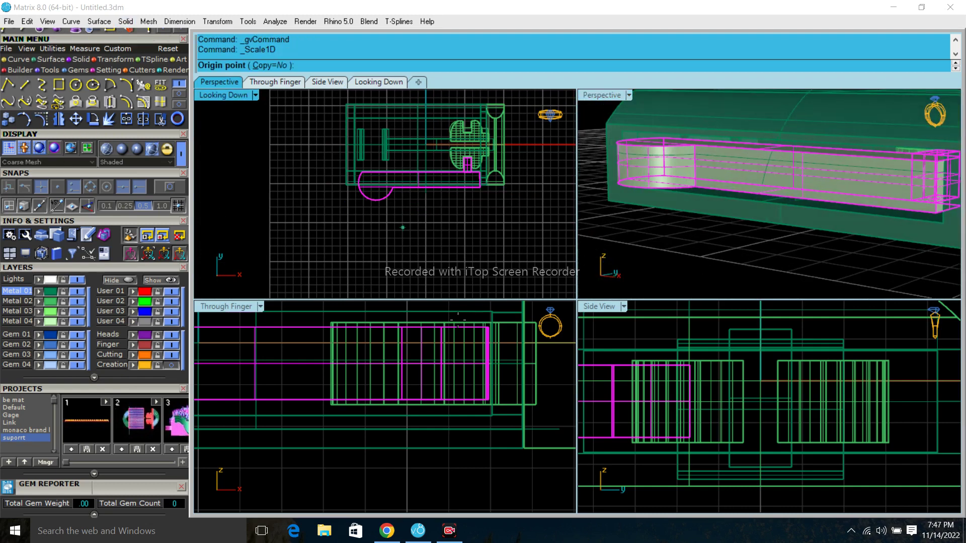
click(324, 363)
click(323, 330)
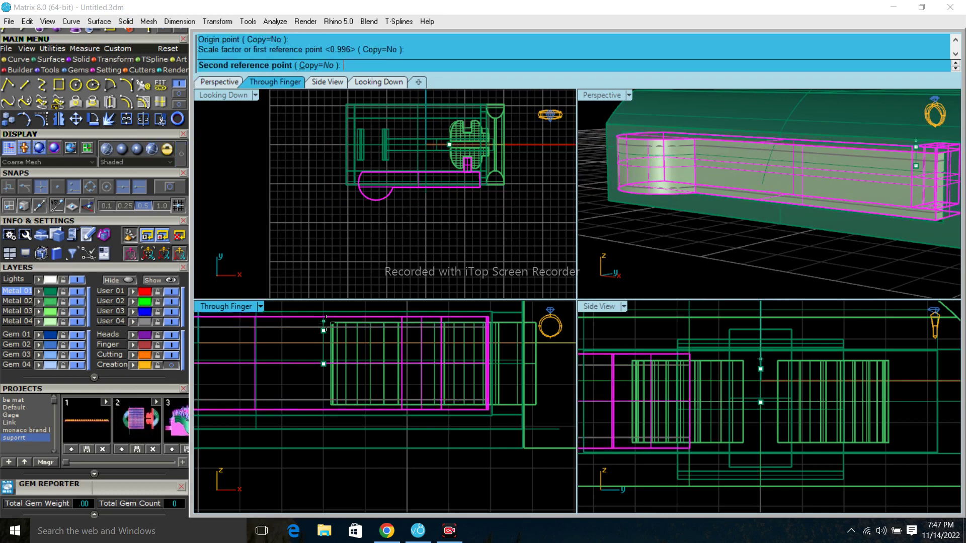
click(324, 319)
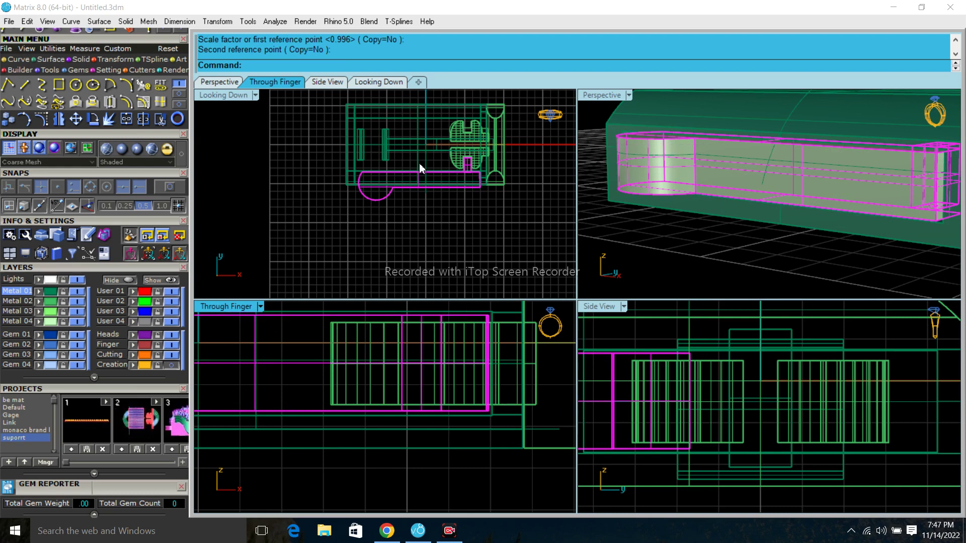
scroll(420, 164, up, 5)
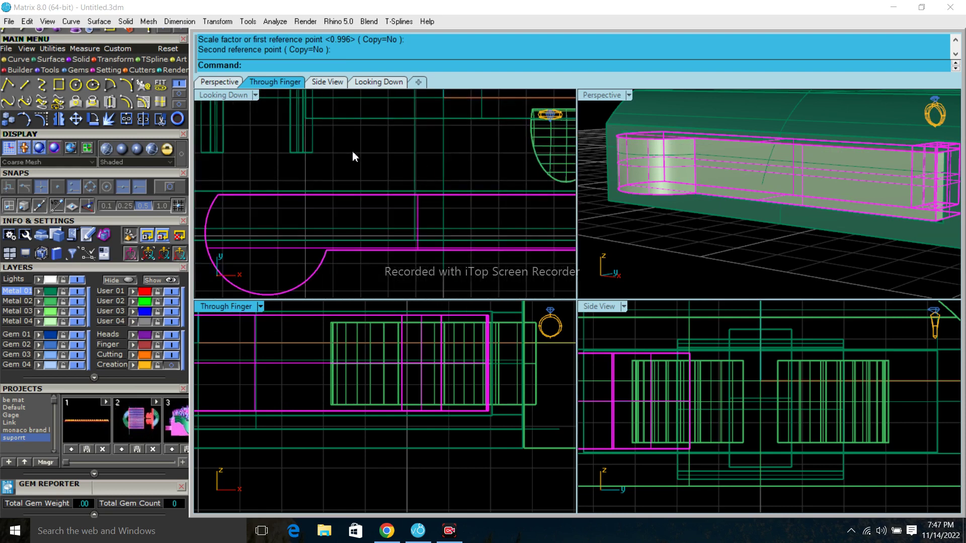
key(ctrl+g)
click(415, 291)
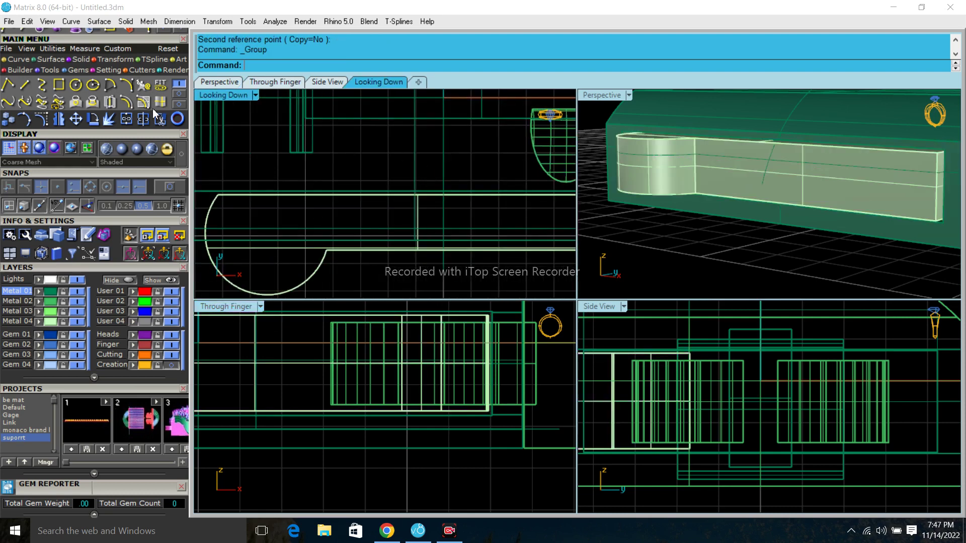
Step: Draw a circle above the bar in the Looking Down view
click(76, 85)
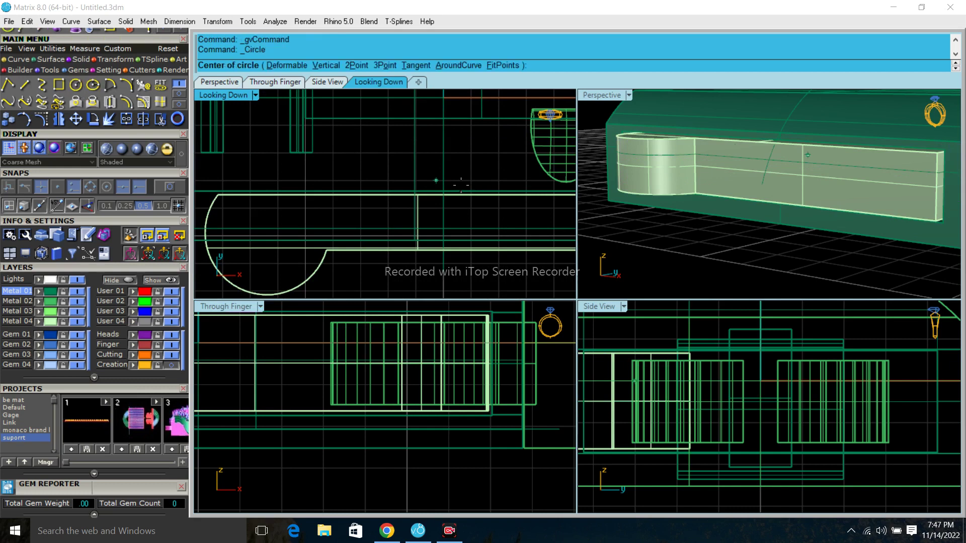
click(415, 155)
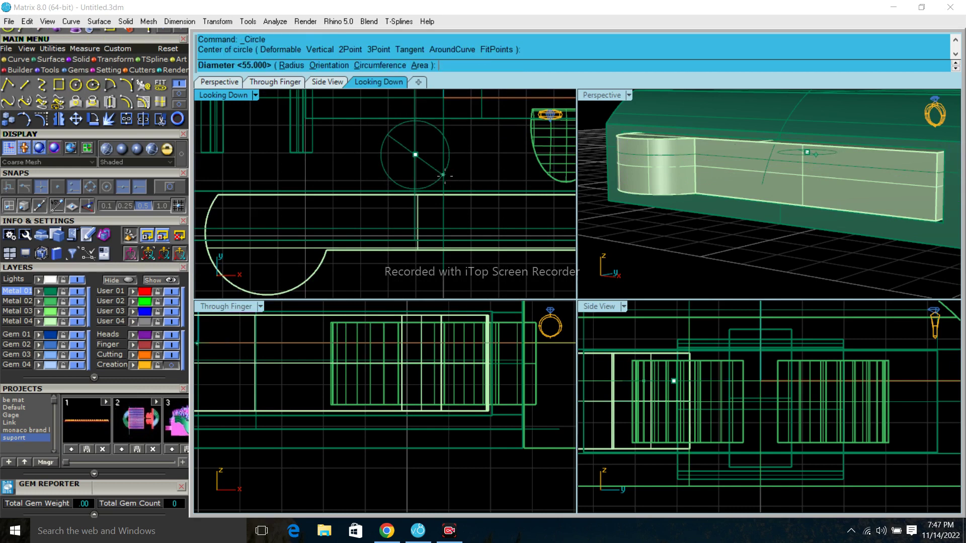
click(448, 177)
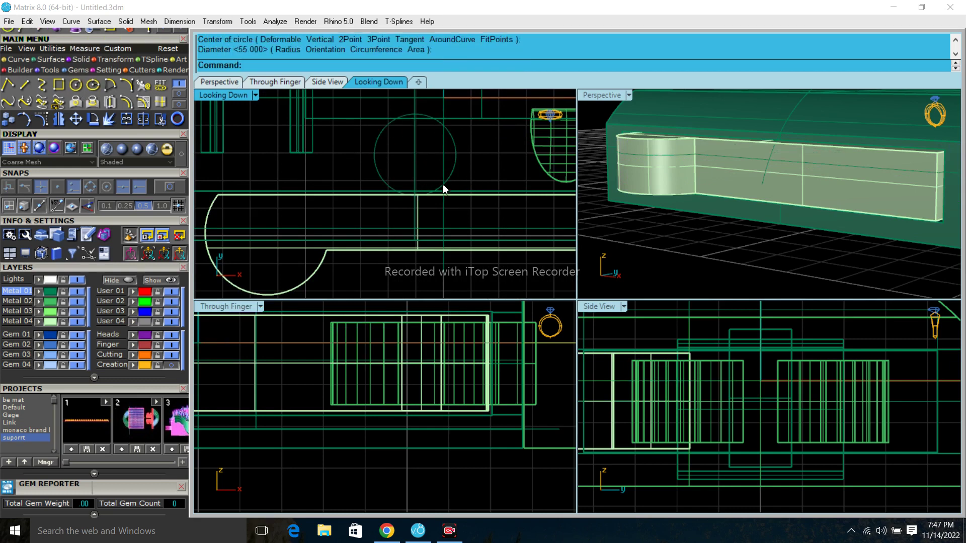
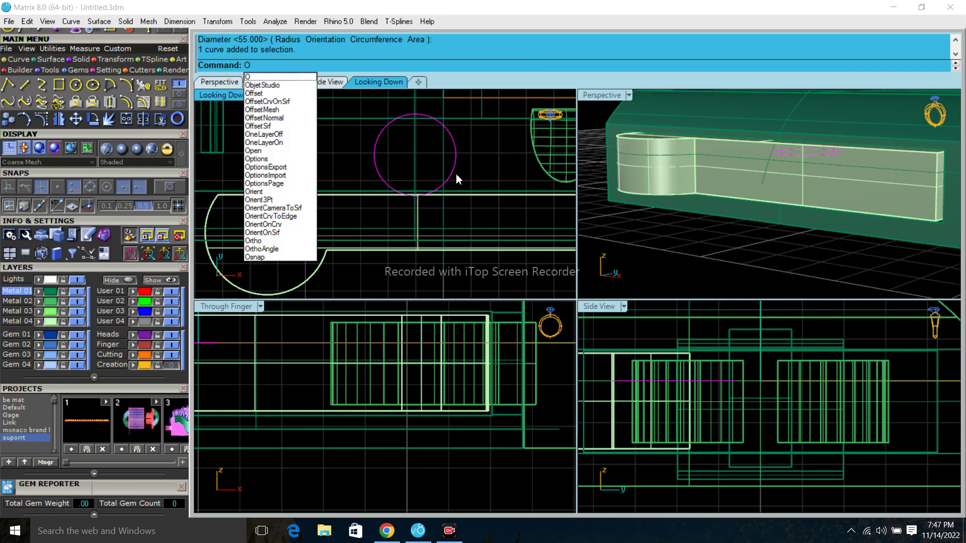
Step: Start OffsetSrf, abandon it, and select the circle instead
text(ffsetSrf)
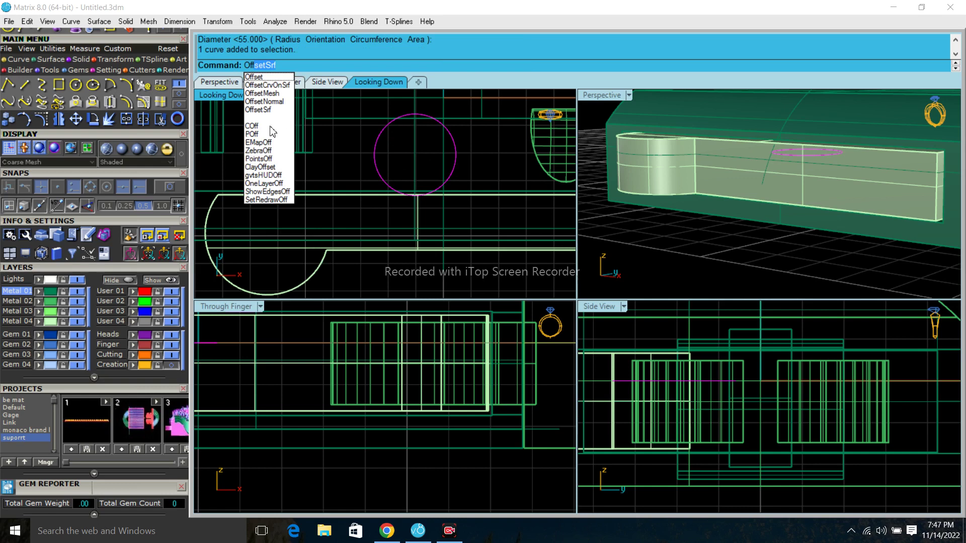
key(Return)
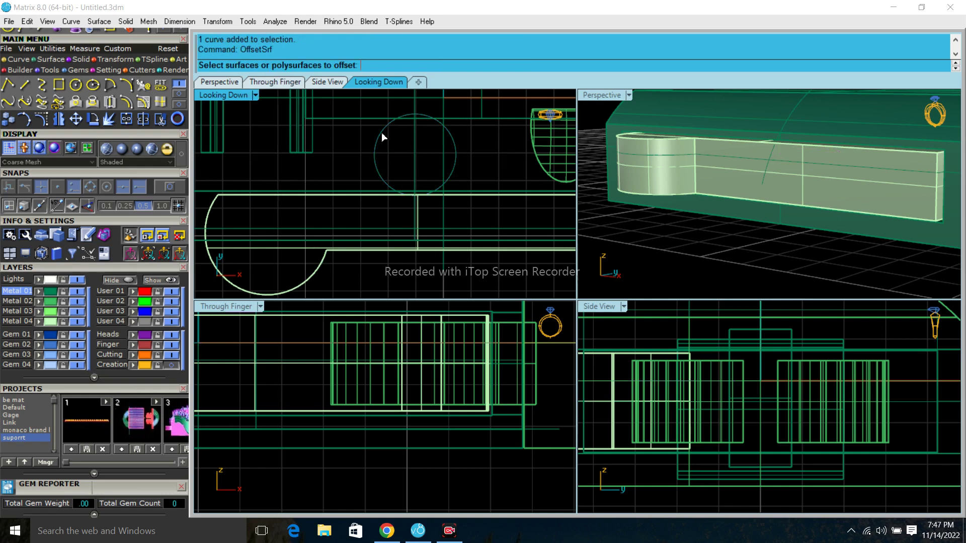
click(382, 133)
click(377, 140)
Step: Offset the circle 0.6 inward to make a smaller concentric circle
text(ffset)
key(Return)
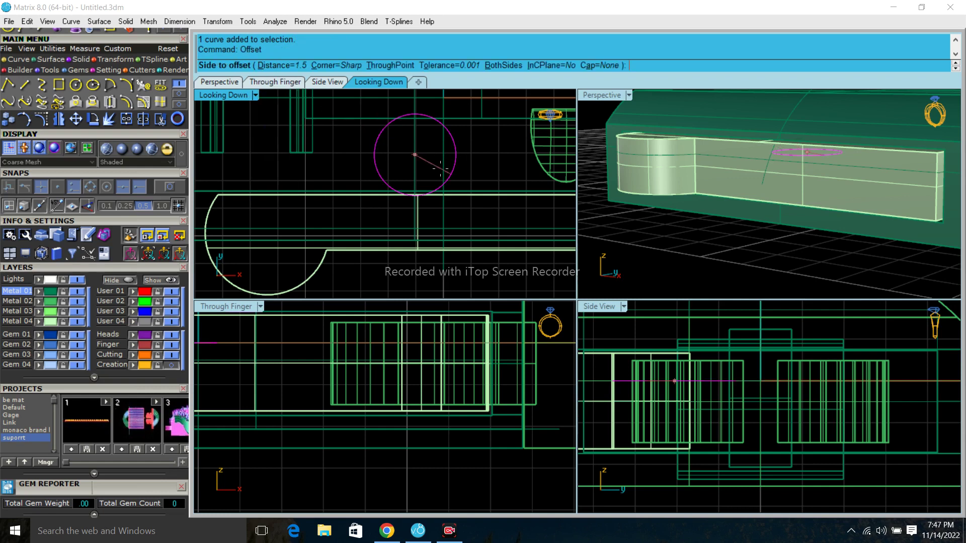
scroll(441, 167, up, 2)
text(5)
key(Return)
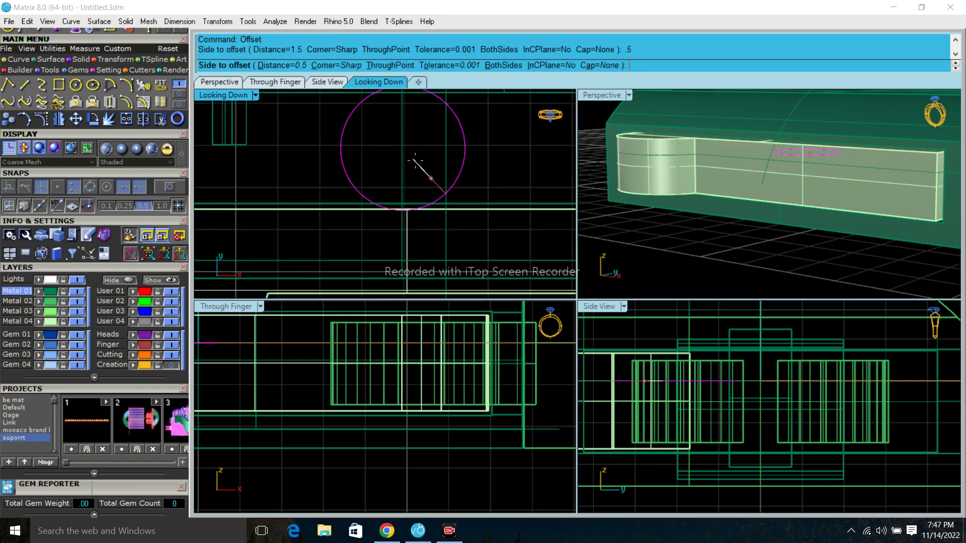
key(Return)
click(437, 166)
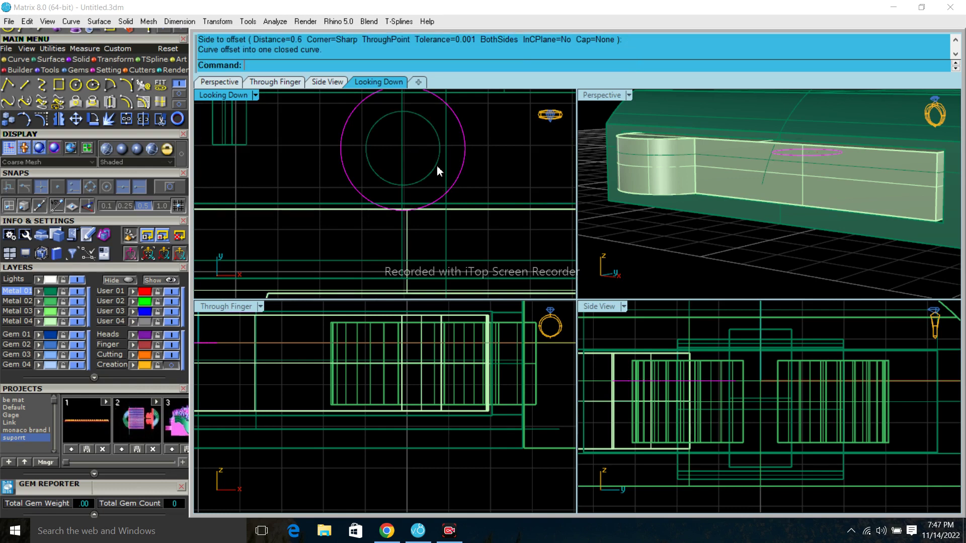
scroll(437, 165, down, 1)
scroll(430, 171, down, 1)
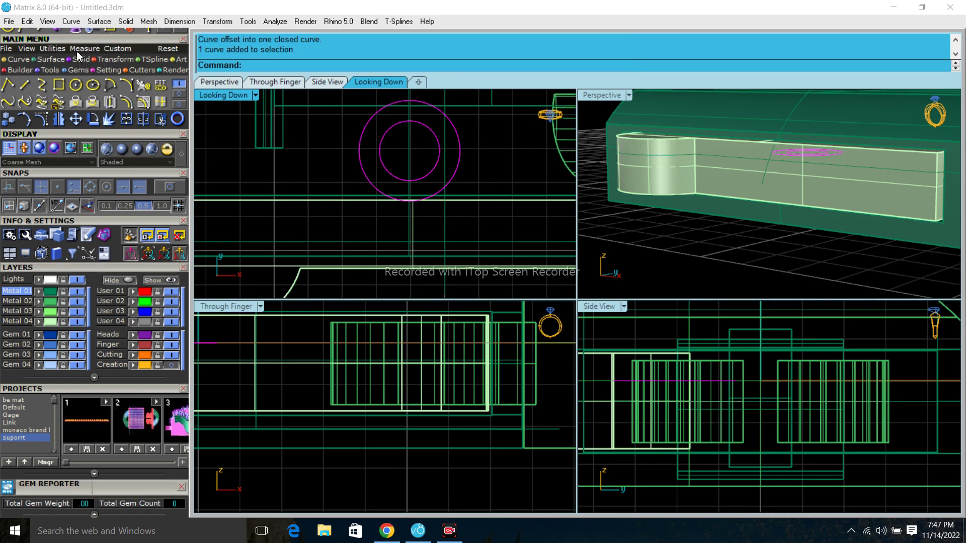
click(55, 60)
Step: Loft a flat ring surface between the two concentric circles
click(143, 85)
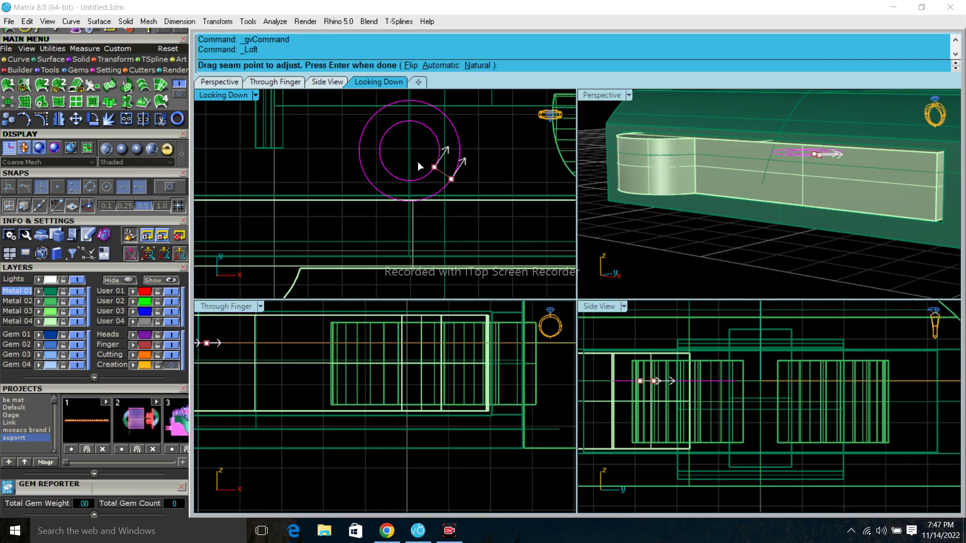
key(Return)
key(Return)
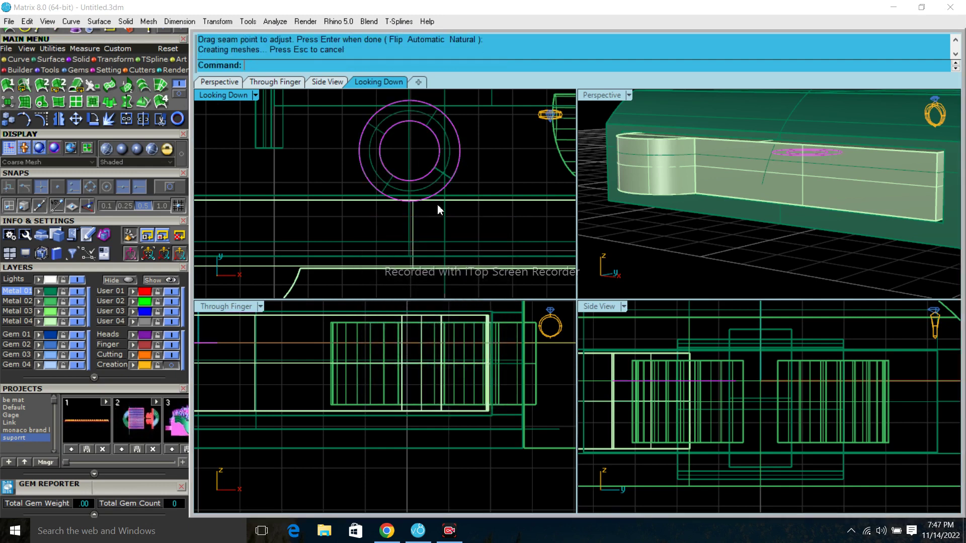
click(446, 182)
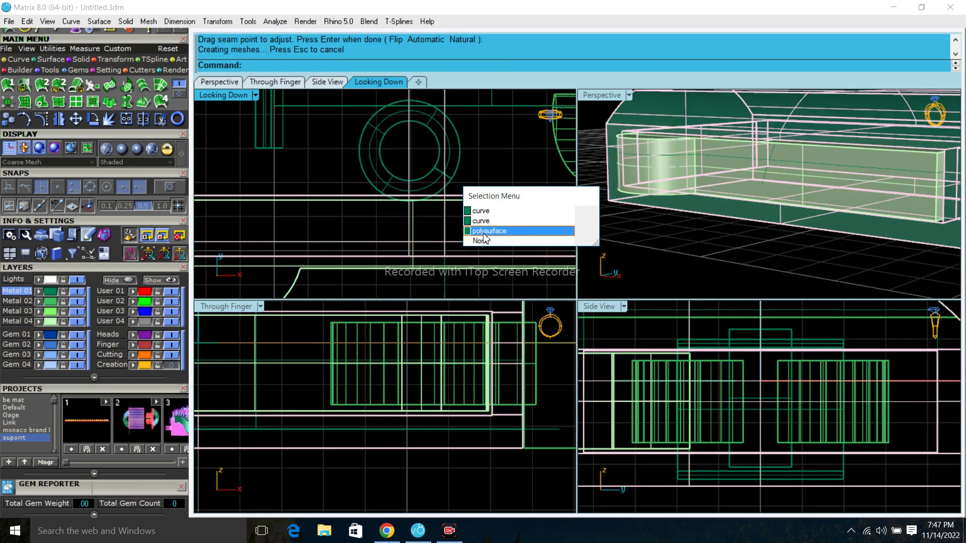
click(498, 230)
click(431, 183)
text(Ex)
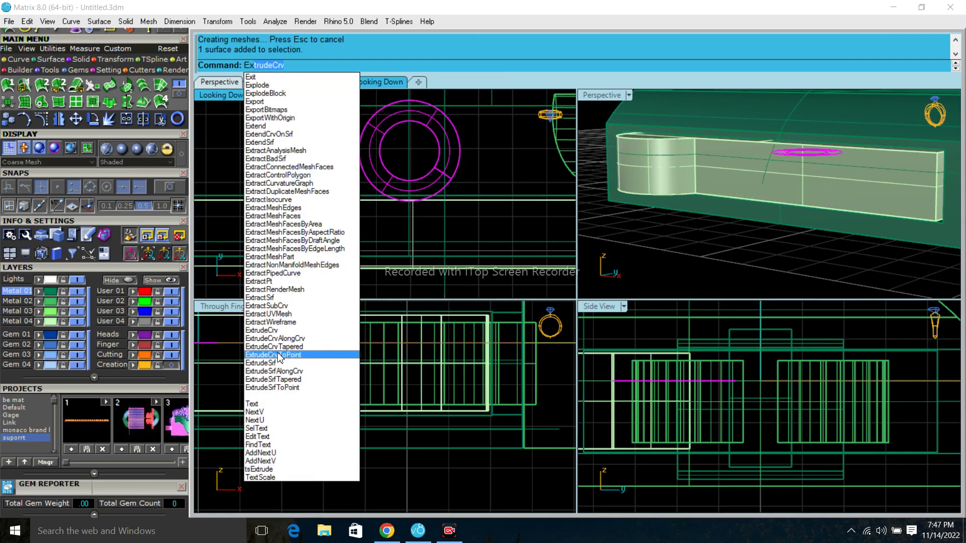
Step: Extrude the ring surface into a hollow tube solid and select it
click(280, 357)
scroll(386, 364, down, 3)
scroll(373, 368, down, 1)
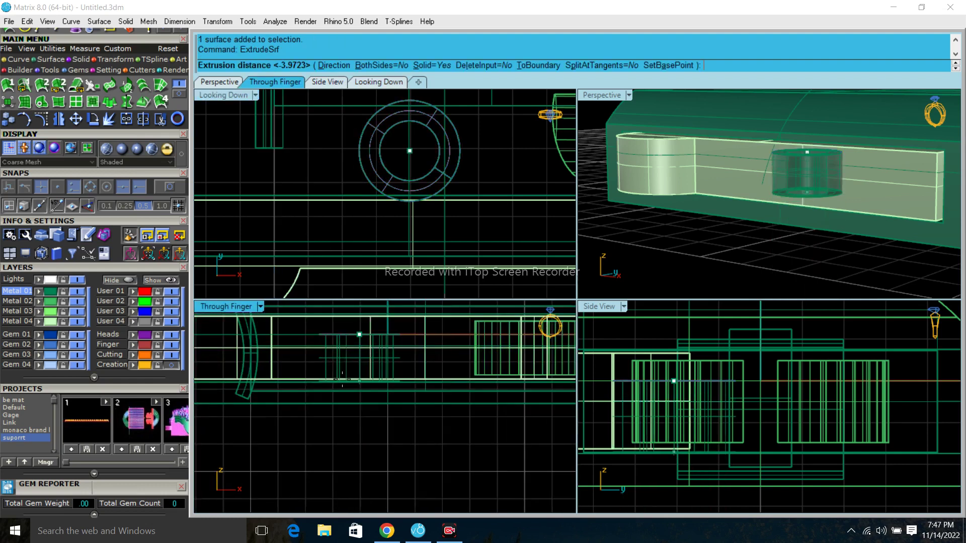
click(359, 372)
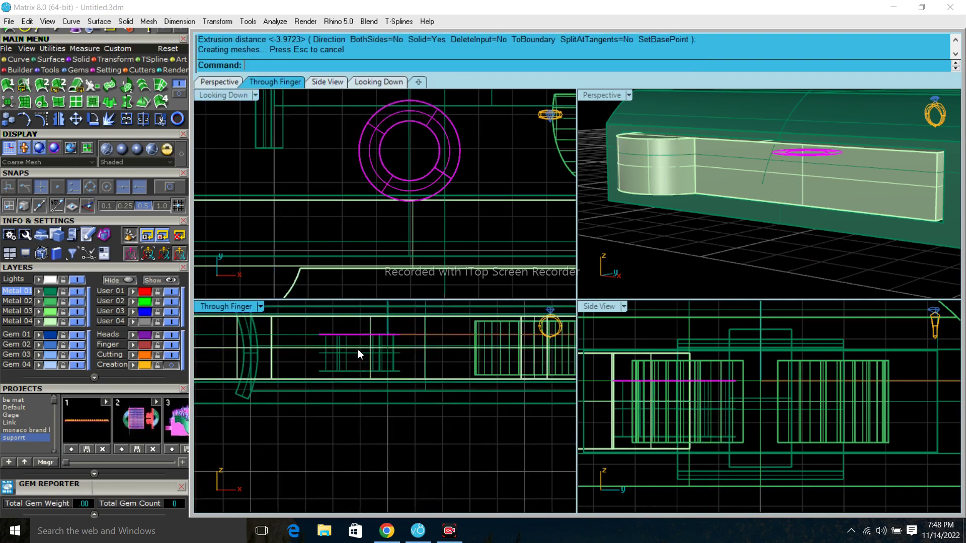
scroll(357, 348, up, 1)
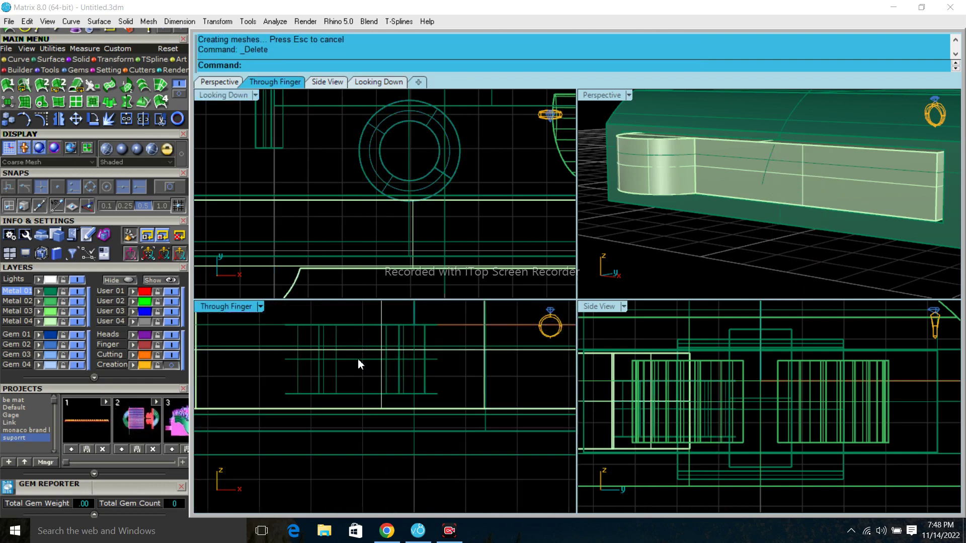
click(358, 357)
Step: Copy the hollow tube solid straight down below the original
drag(360, 368, 359, 361)
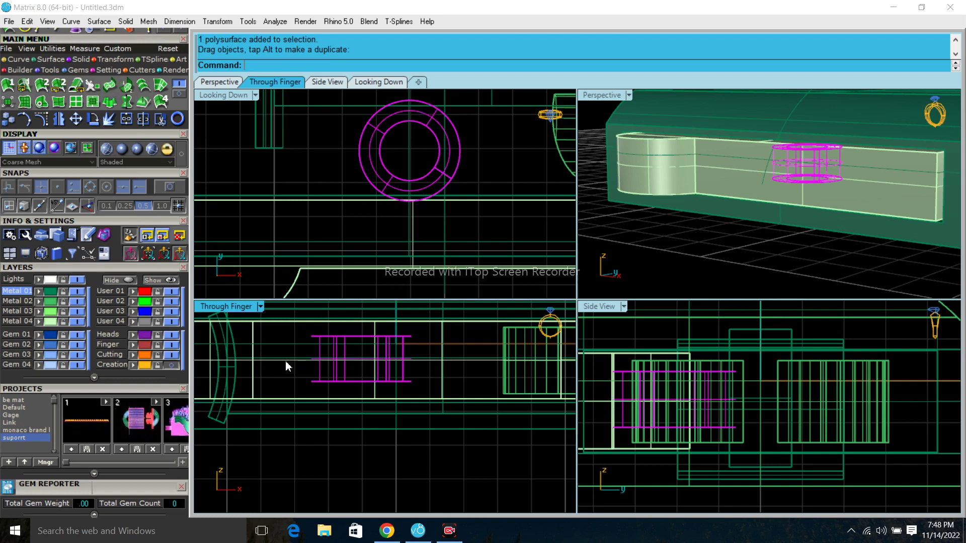
click(93, 119)
click(359, 360)
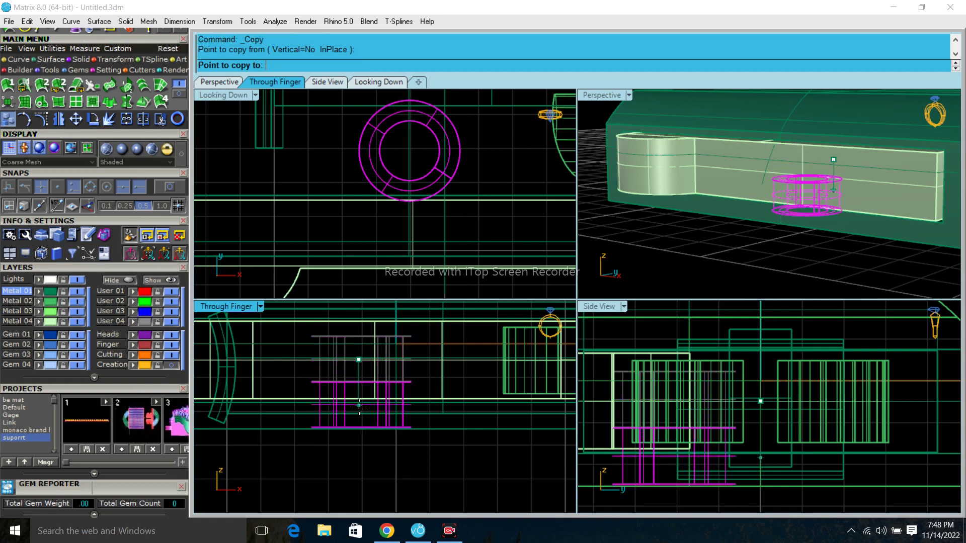
click(359, 408)
key(Return)
click(324, 428)
Step: Scale the copied tube along one axis to a new height with Scale1D
click(119, 69)
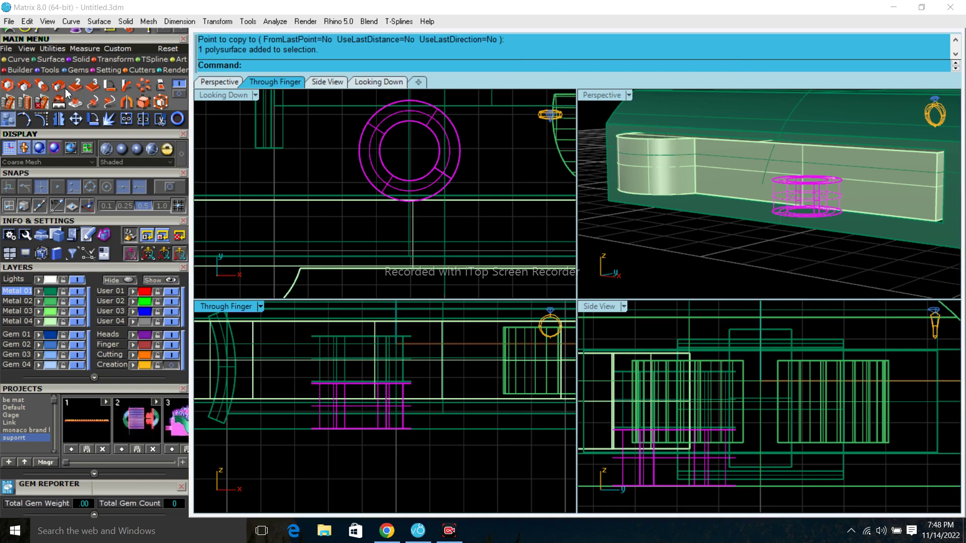
click(46, 87)
scroll(348, 405, up, 5)
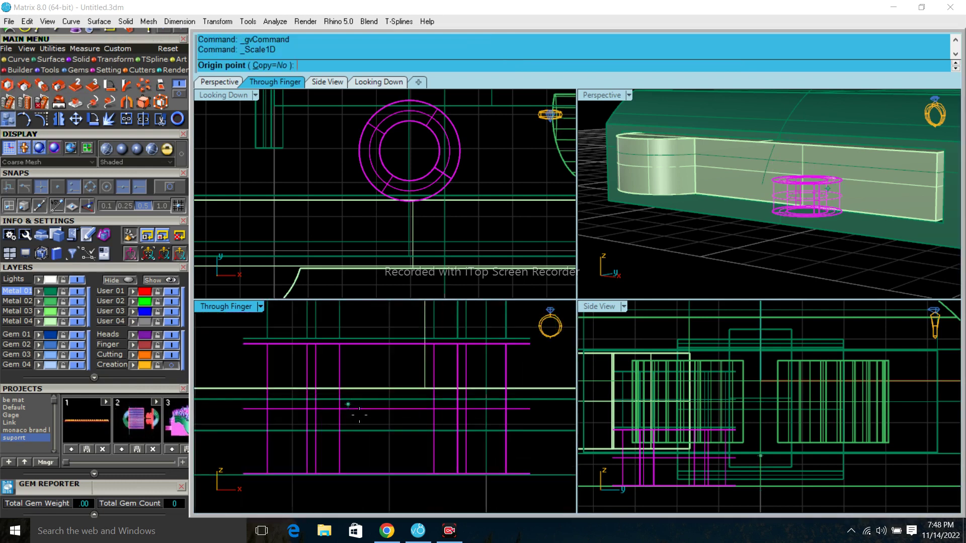
click(385, 475)
click(385, 333)
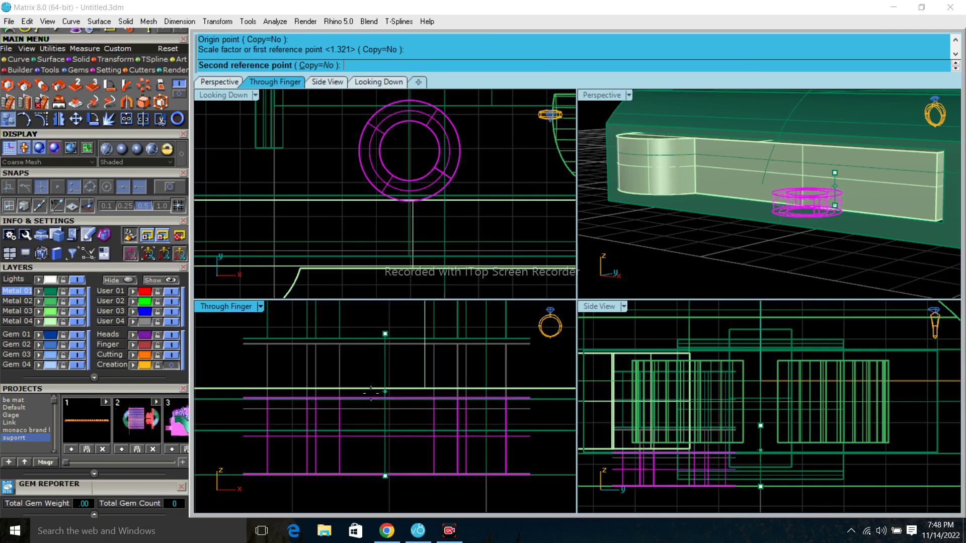
click(428, 400)
scroll(370, 433, down, 5)
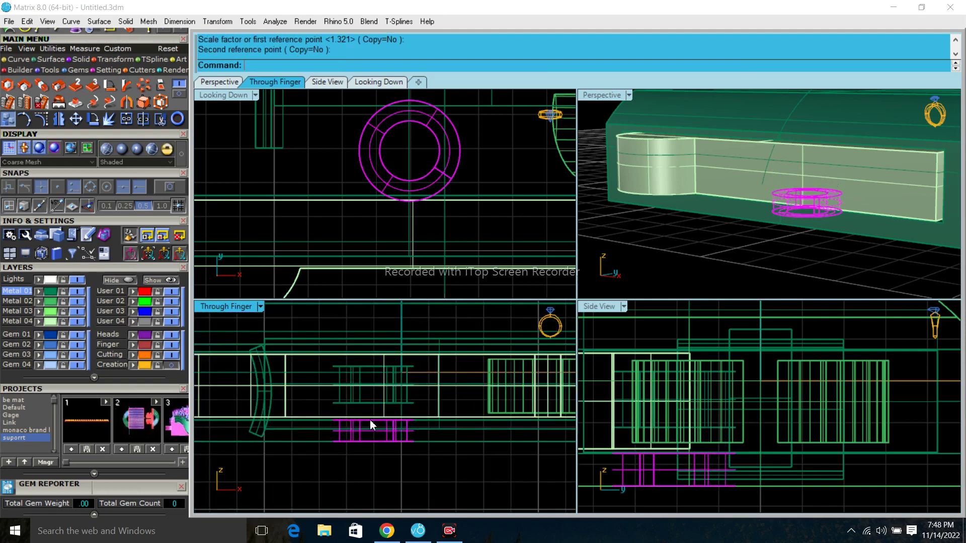
click(59, 119)
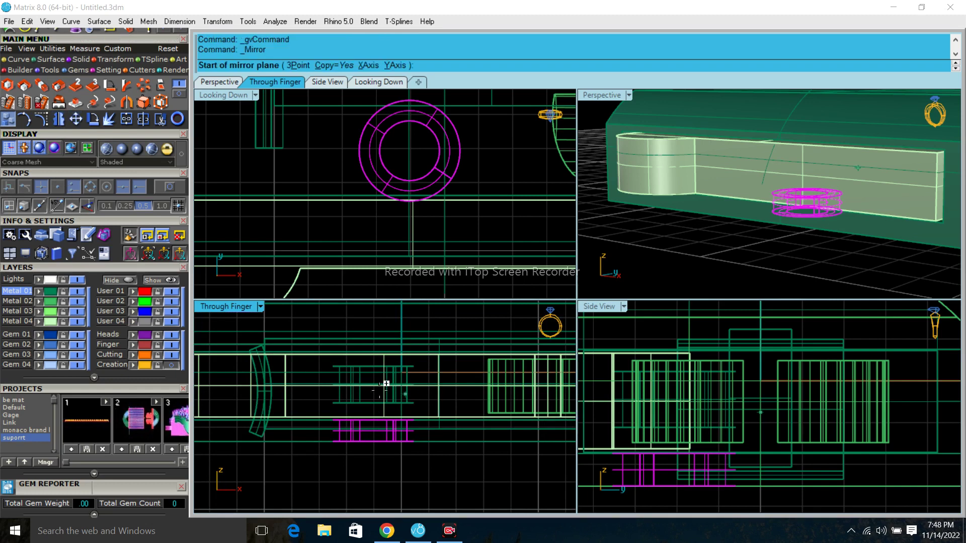
Step: Mirror the tube, then drag the tube solid down below the part
click(343, 387)
click(454, 393)
scroll(356, 332, up, 3)
scroll(370, 392, up, 3)
scroll(370, 392, up, 1)
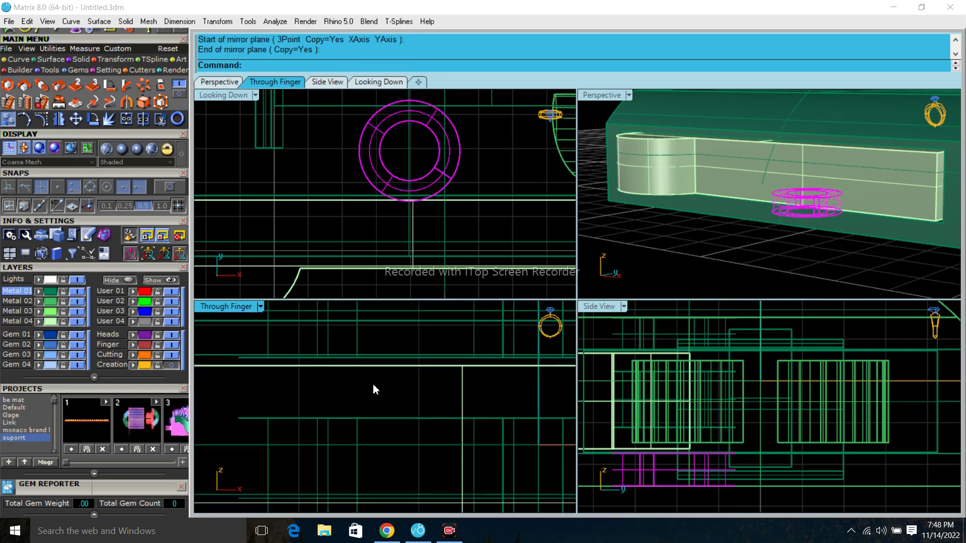
click(387, 360)
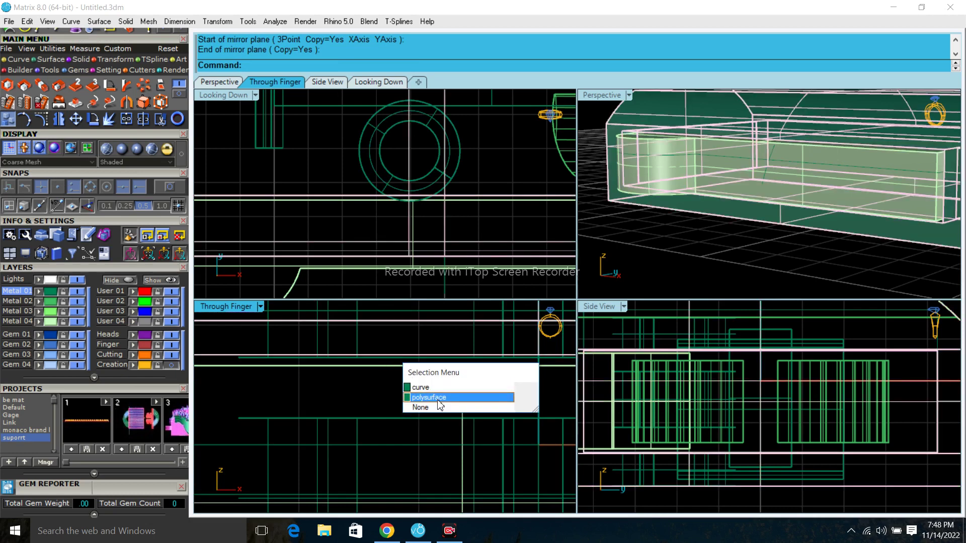
click(438, 399)
click(381, 361)
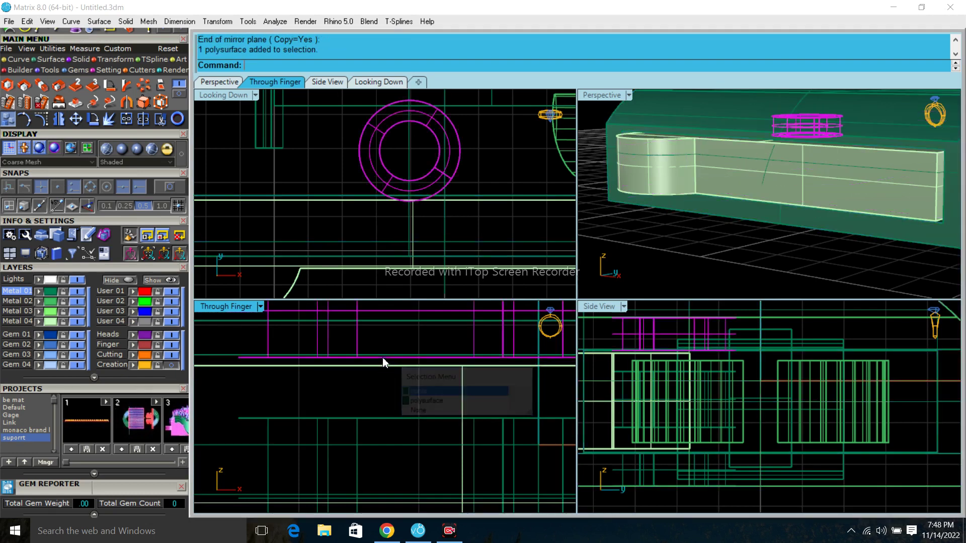
drag(384, 361, 384, 418)
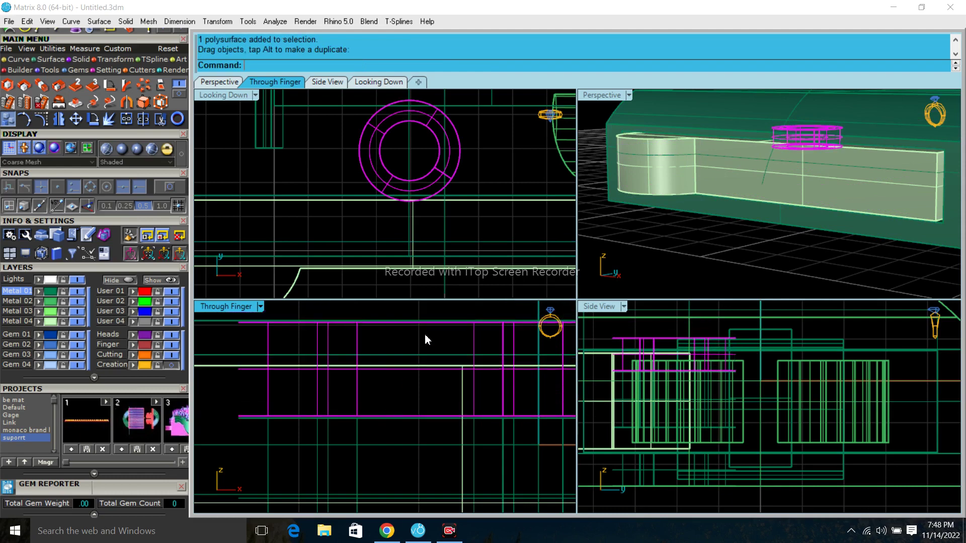
Step: Stretch the lowered tube solid along one axis to a new height
scroll(424, 334, down, 3)
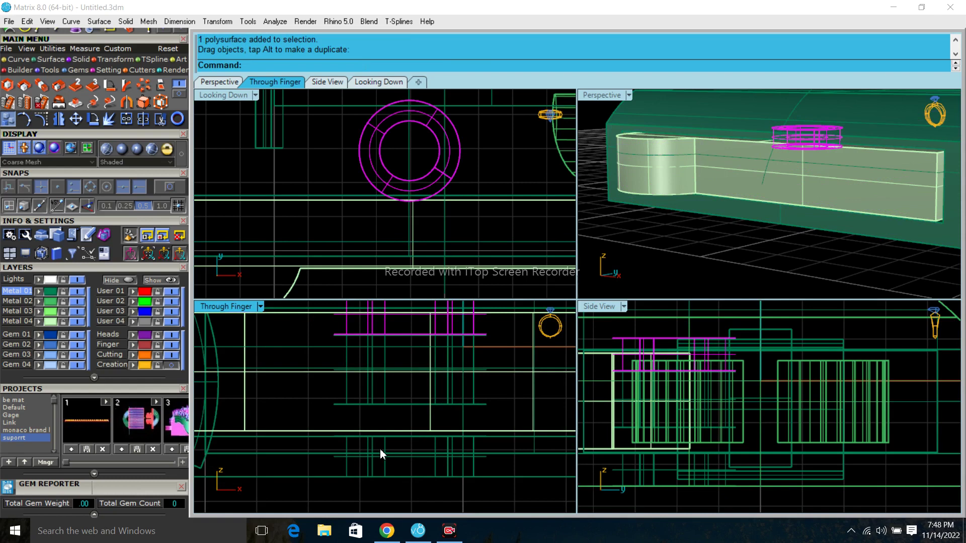
click(380, 449)
click(397, 482)
scroll(385, 393, up, 2)
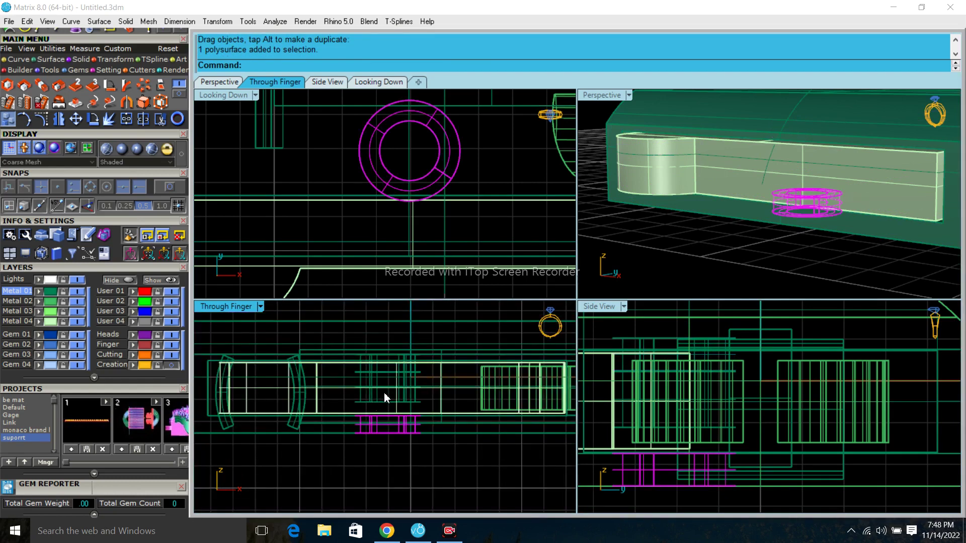
scroll(384, 393, up, 2)
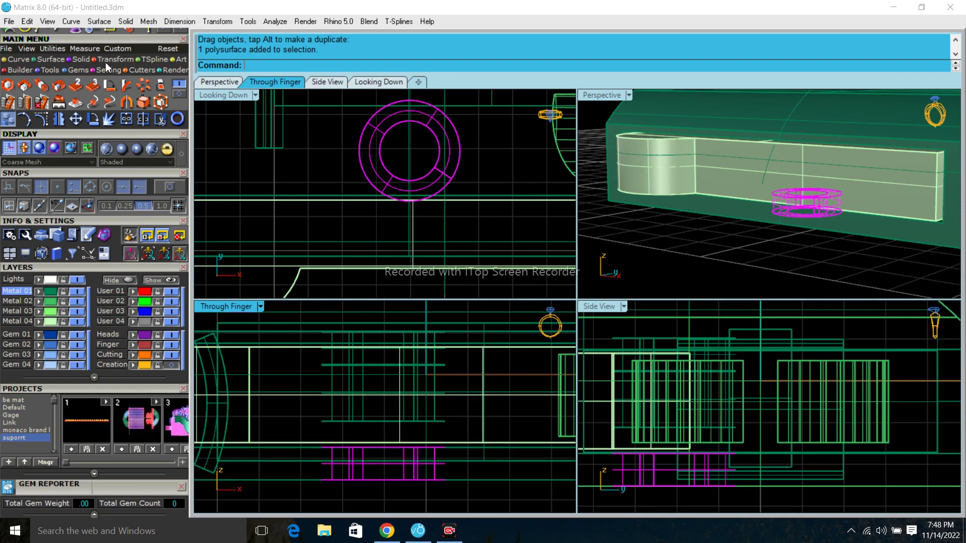
click(154, 123)
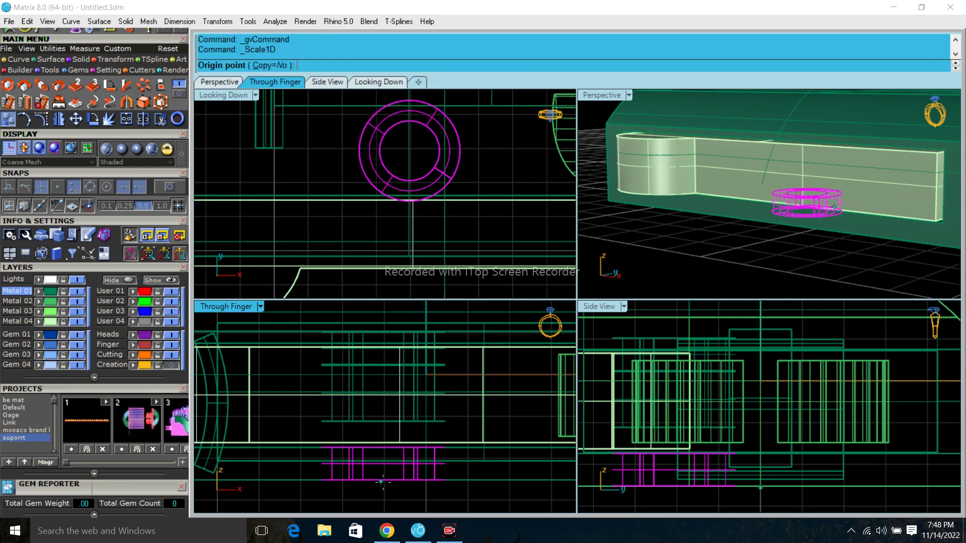
click(383, 483)
scroll(382, 454, up, 2)
click(381, 450)
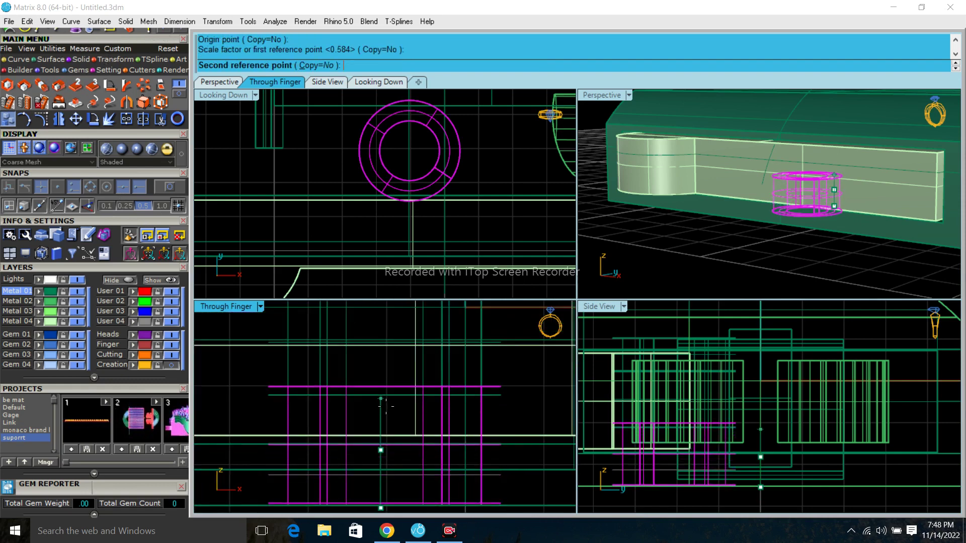
click(384, 409)
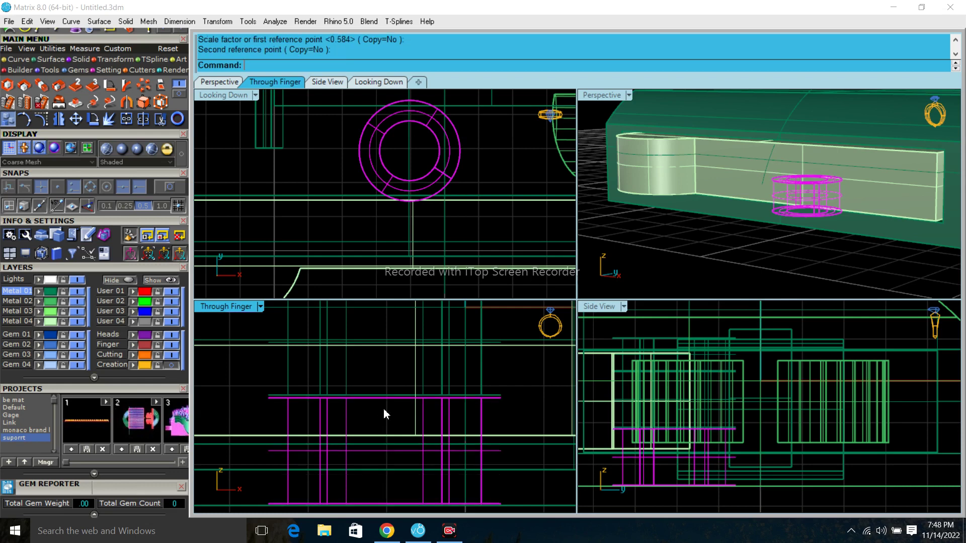
scroll(387, 407, down, 3)
key(Escape)
Step: Flatten the tube to a shorter height with a repeated one-direction scale
mouse_move(822, 209)
right_down()
mouse_move(860, 128)
mouse_move(826, 183)
mouse_move(815, 164)
right_up()
scroll(806, 192, up, 2)
scroll(804, 191, up, 3)
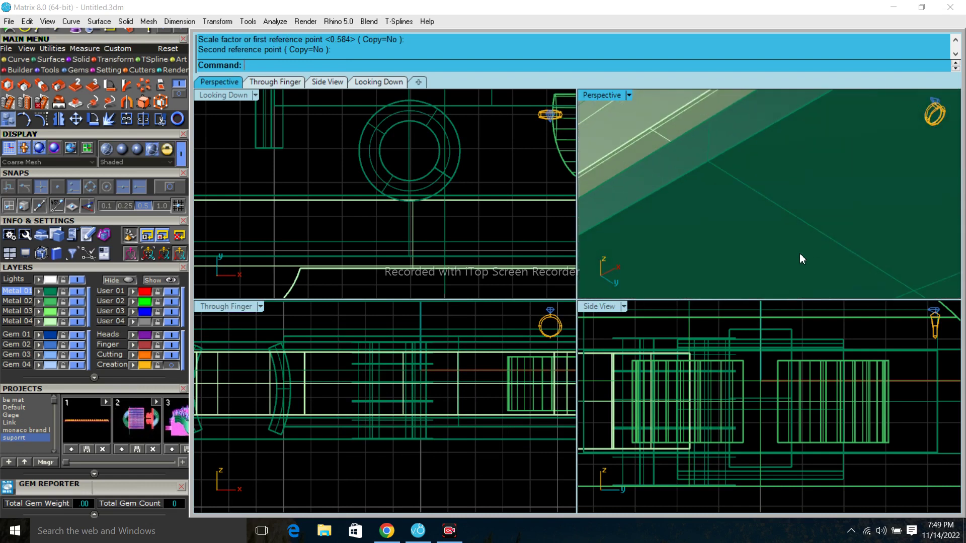
click(377, 431)
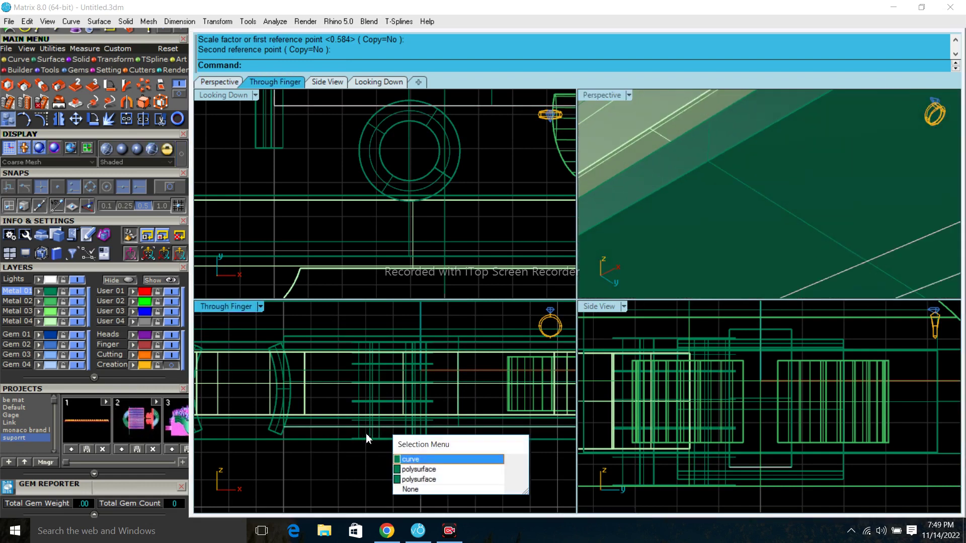
click(416, 454)
scroll(416, 429, up, 5)
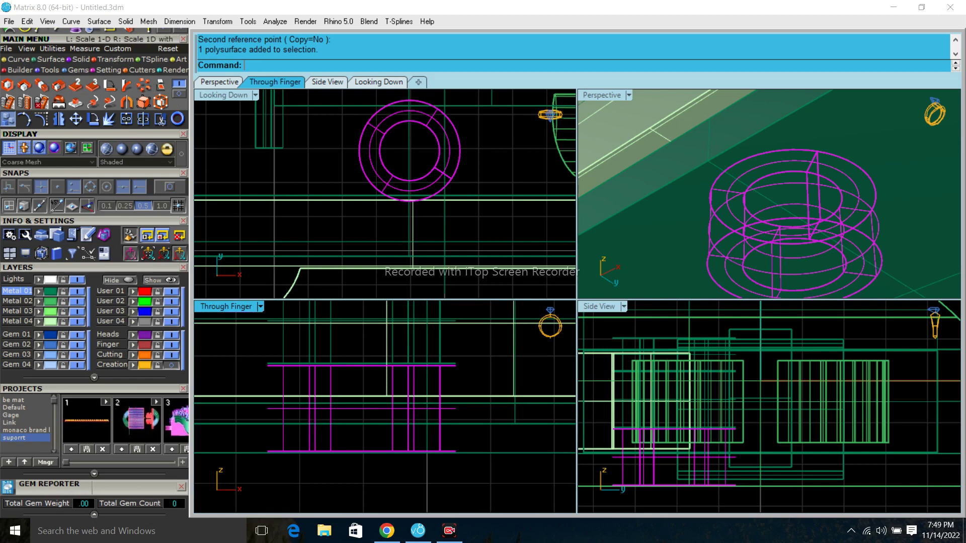
key(Return)
click(361, 365)
click(361, 451)
click(362, 375)
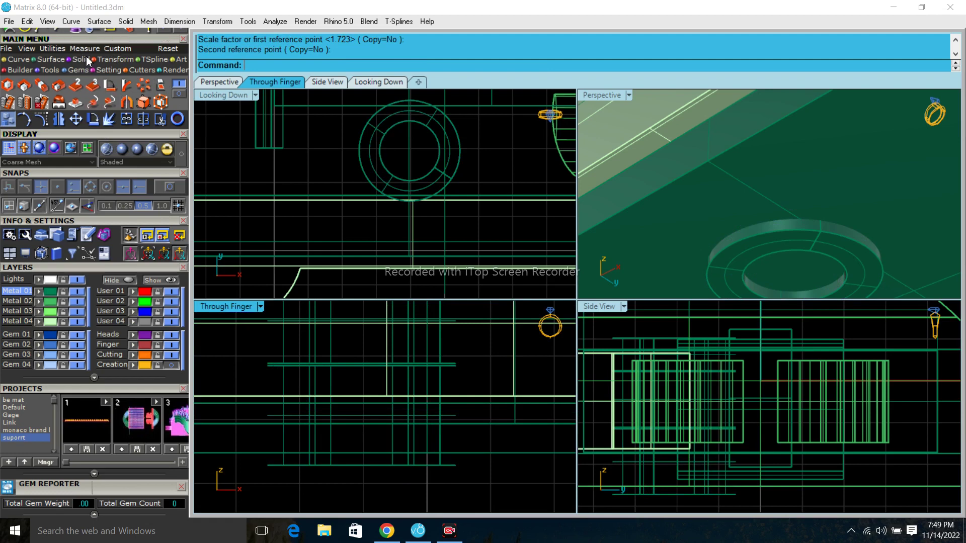
Step: Boolean-subtract the cylinder from the box part to cut a round hole, then delete the cylinder
click(85, 60)
click(21, 90)
click(474, 455)
key(Return)
click(426, 471)
key(Return)
click(813, 276)
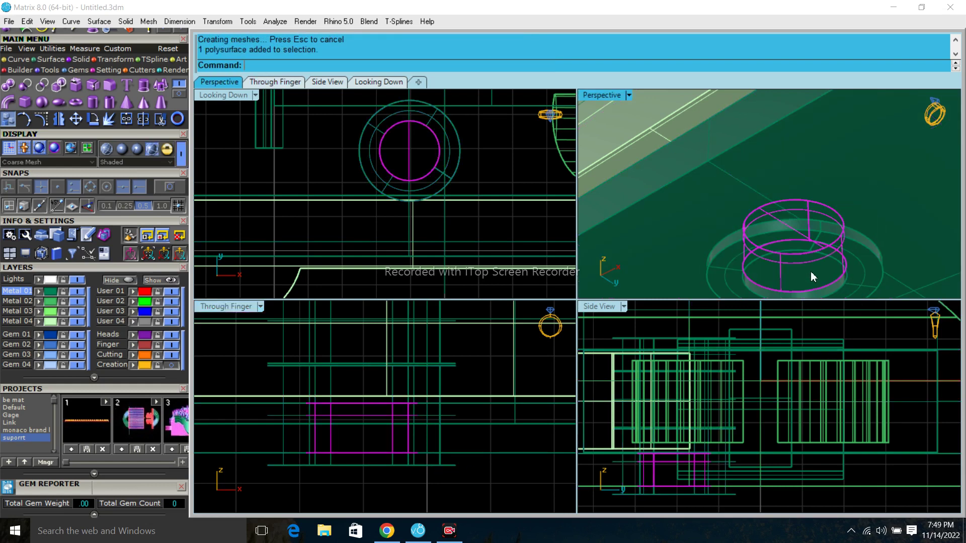
key(Delete)
scroll(777, 232, down, 5)
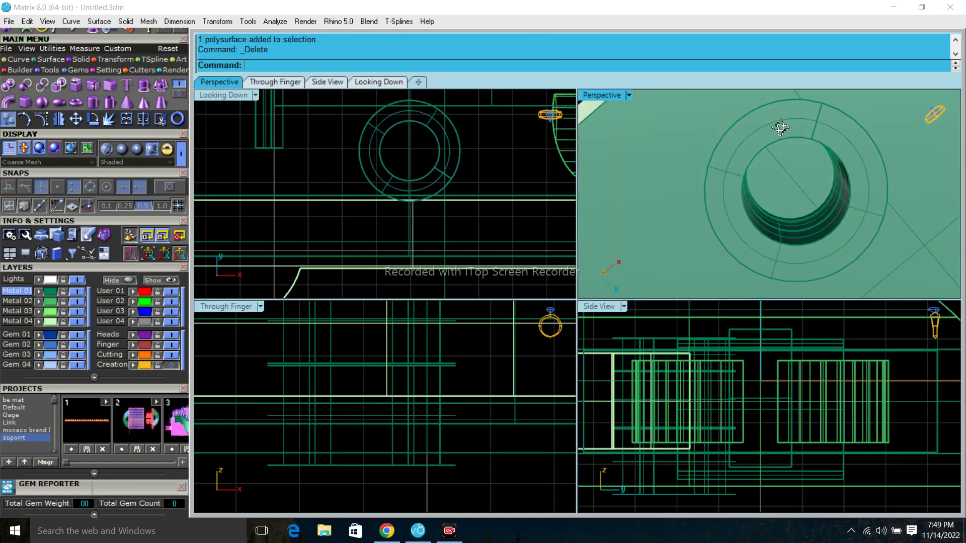
click(770, 199)
scroll(340, 162, down, 2)
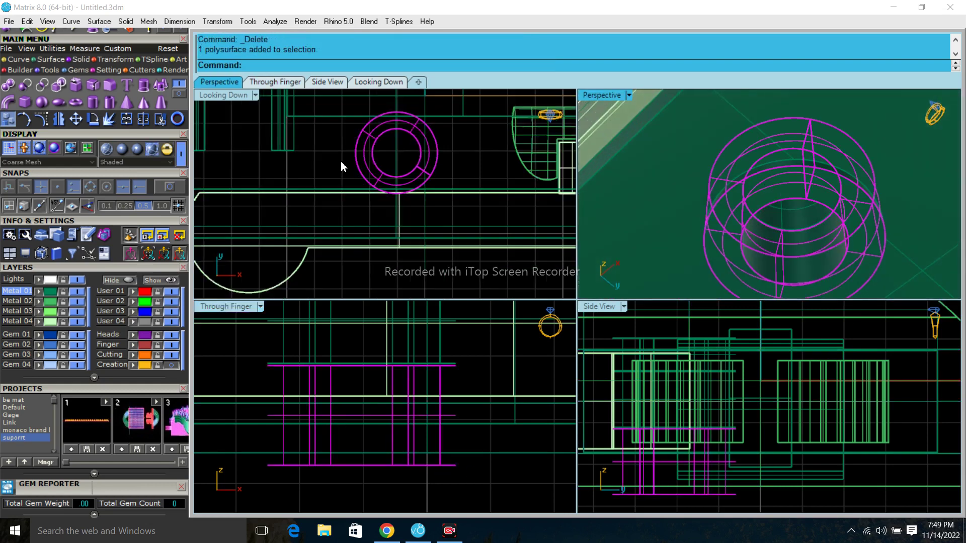
scroll(349, 200, down, 3)
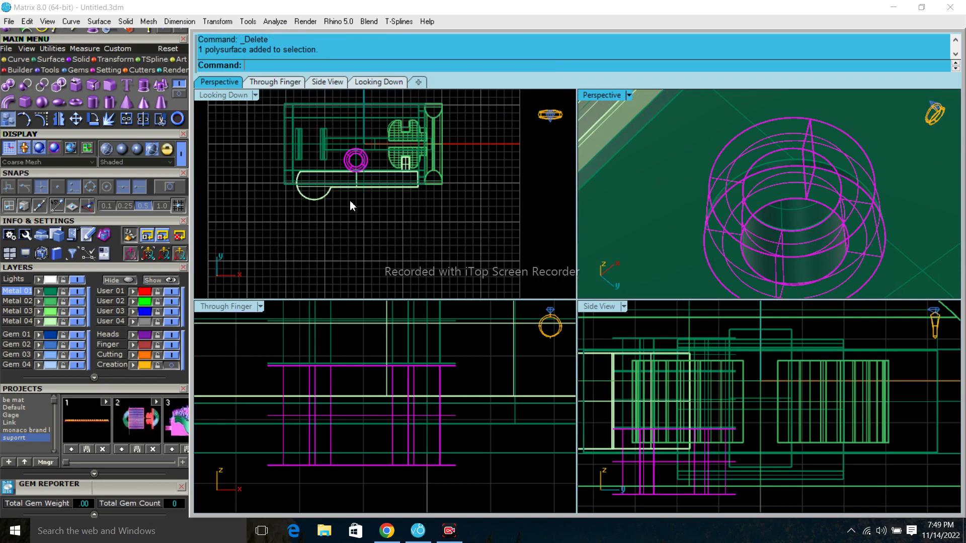
Step: Mirror the cutter cylinder across the axis and subtract it to cut a second hole
click(59, 121)
text(0)
key(Return)
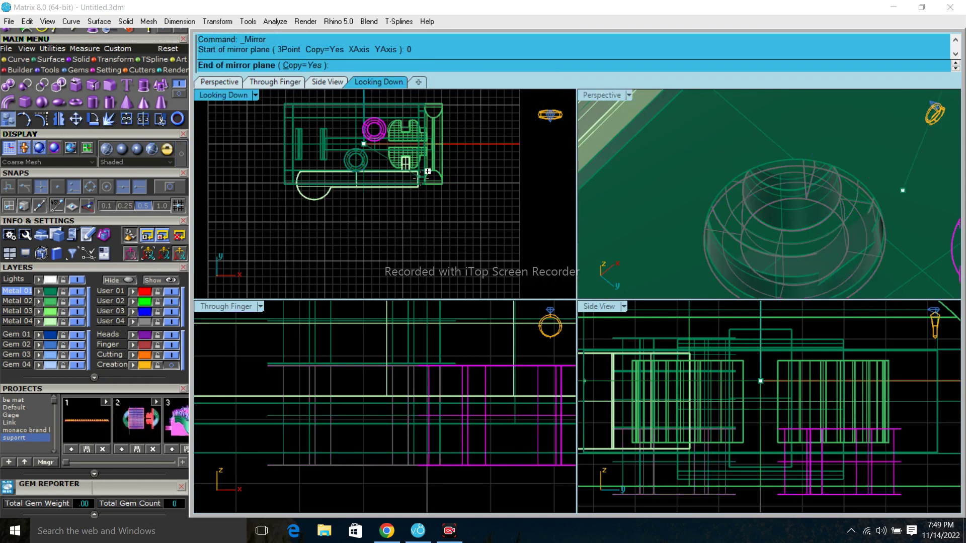
click(499, 144)
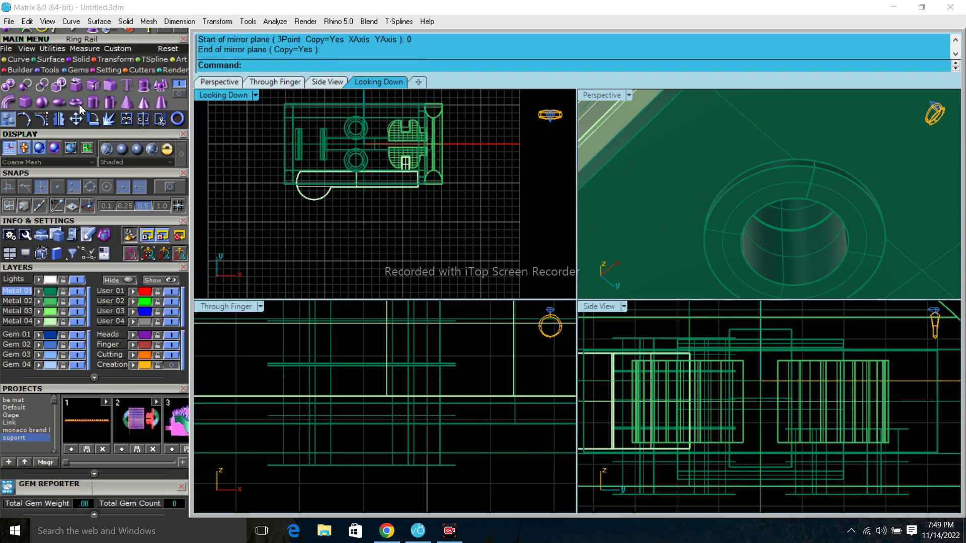
click(25, 85)
click(638, 174)
scroll(725, 200, down, 2)
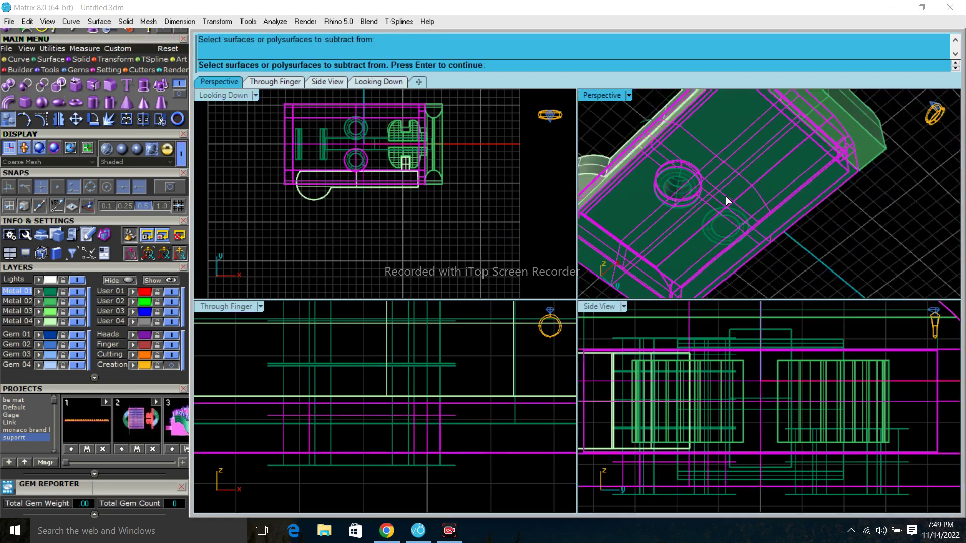
key(Return)
scroll(719, 202, down, 2)
click(718, 201)
key(Return)
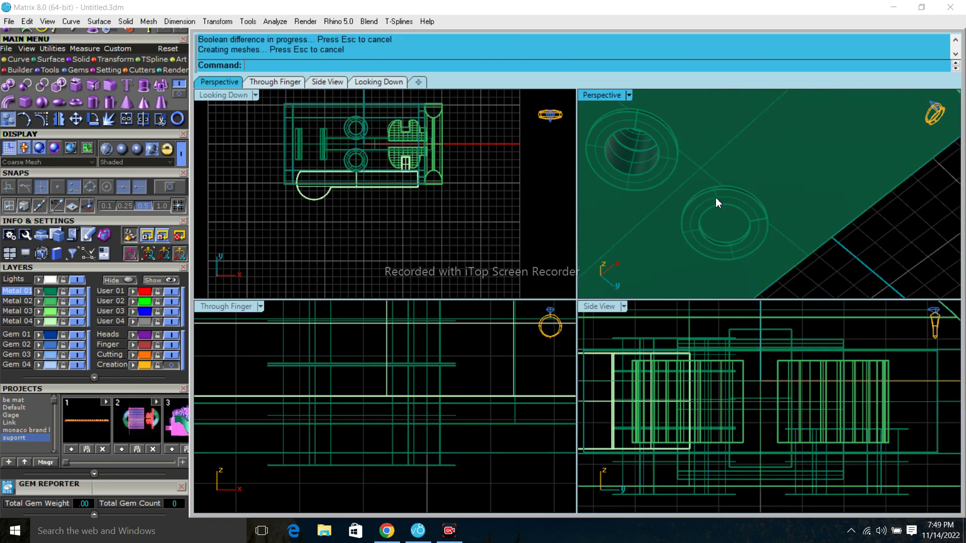
click(730, 232)
key(Delete)
Step: Stretch both tube solids along one axis in the Through Finger view
scroll(735, 222, up, 3)
scroll(745, 211, down, 3)
click(749, 206)
shift+click(663, 158)
click(112, 60)
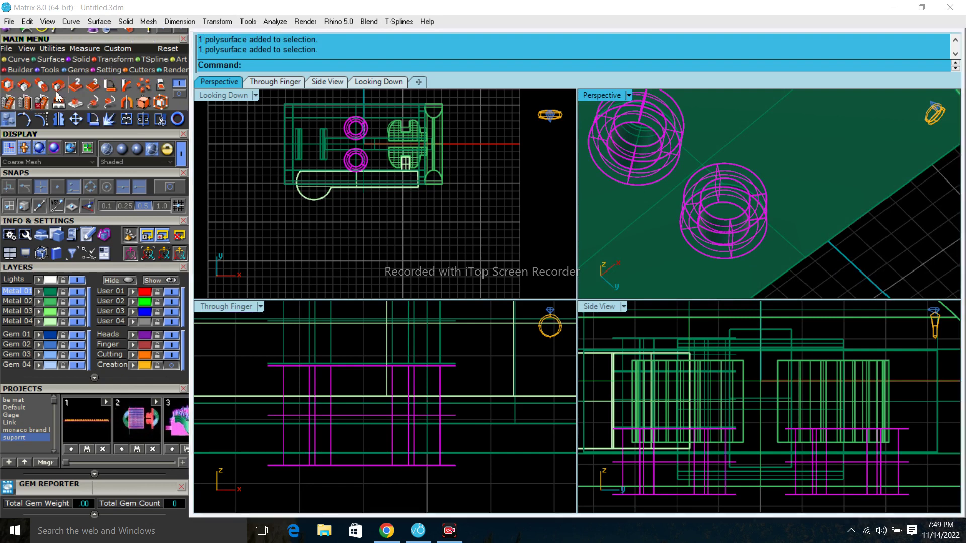
click(42, 86)
click(359, 365)
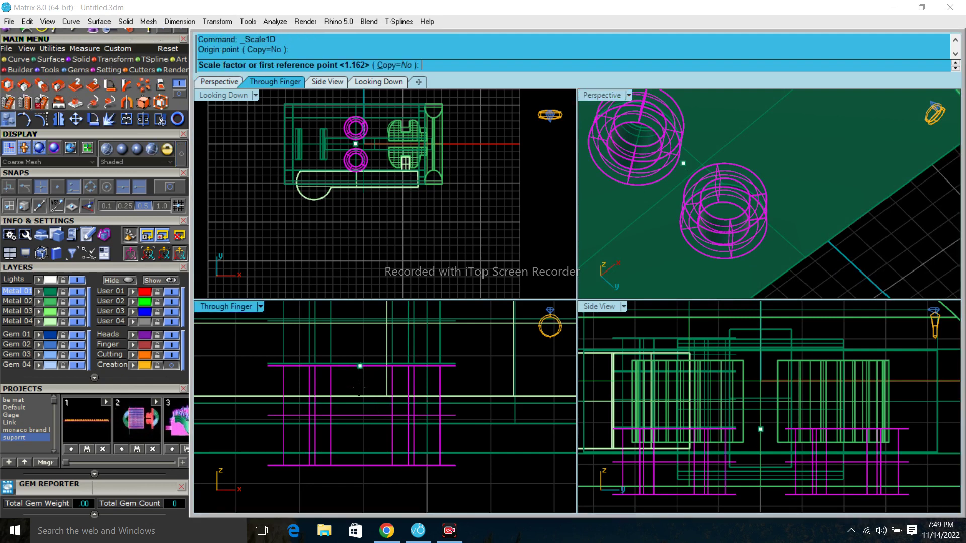
click(358, 477)
scroll(360, 453, up, 5)
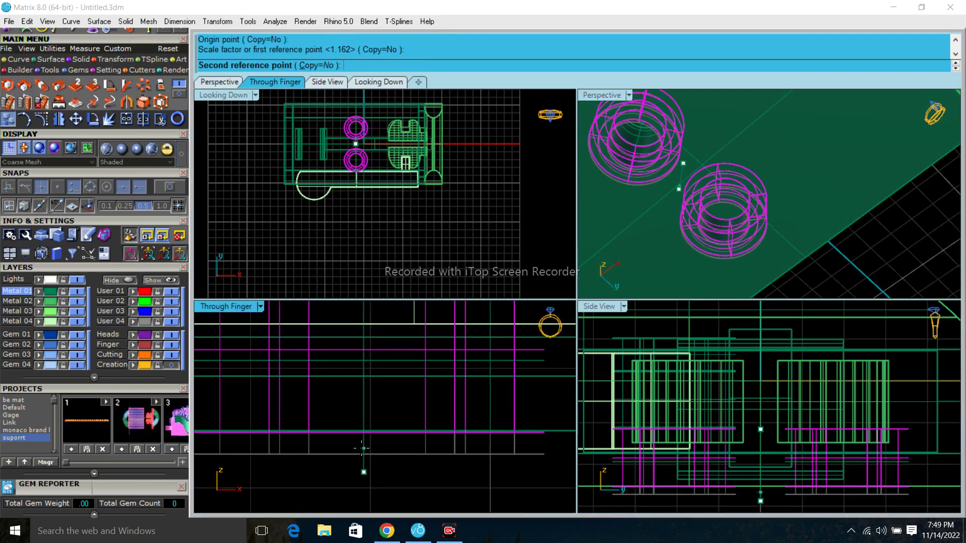
click(363, 448)
scroll(383, 454, down, 3)
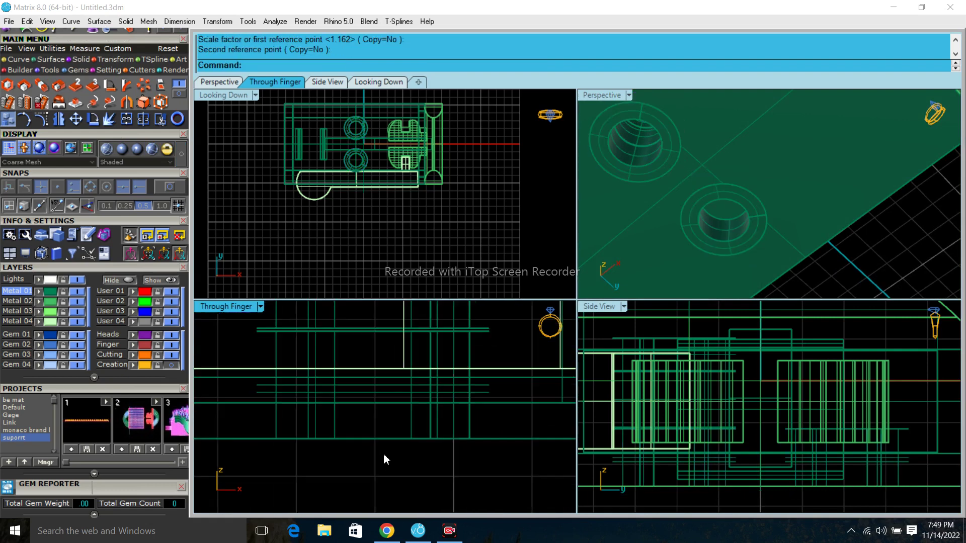
scroll(384, 454, down, 2)
scroll(384, 454, down, 2)
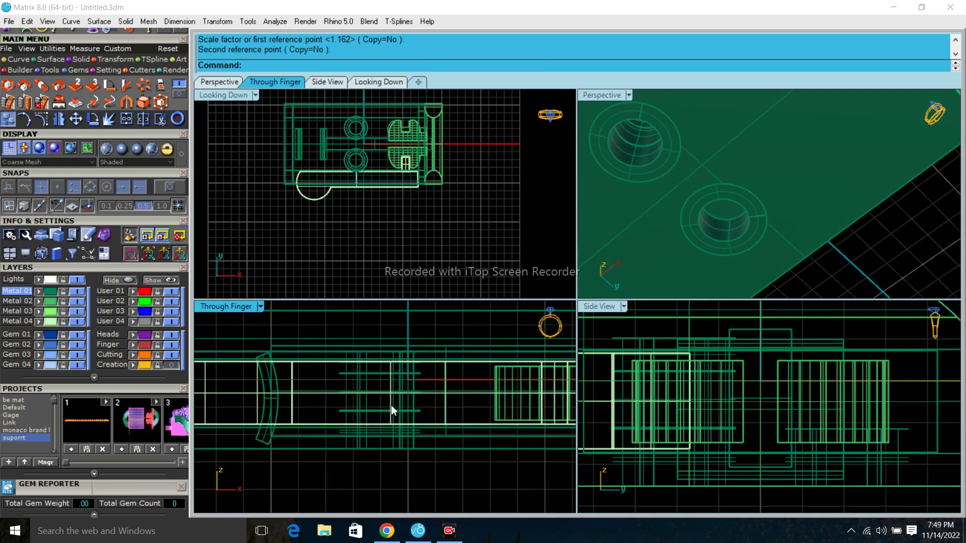
mouse_move(759, 211)
right_down()
mouse_move(770, 112)
mouse_move(685, 222)
right_up()
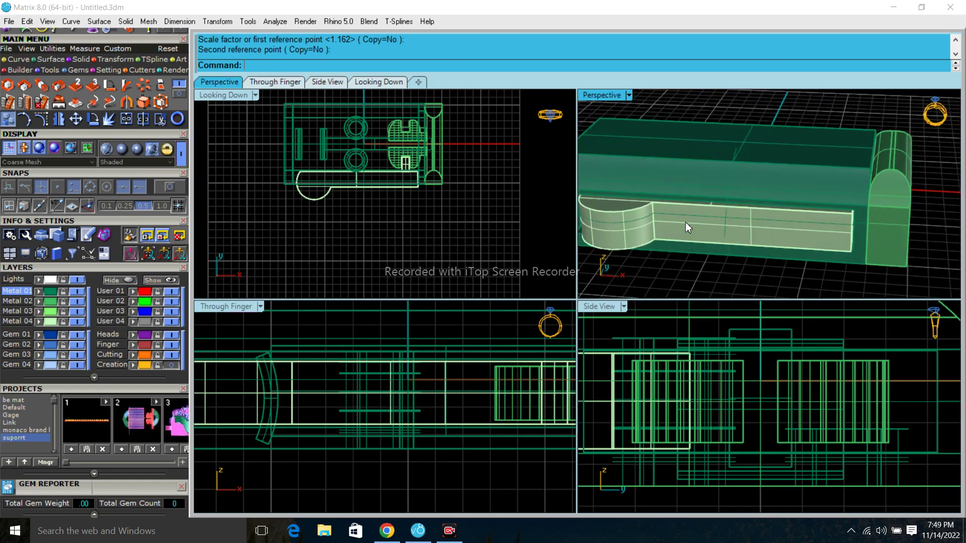
Step: Select the side arm pieces and horizontal bar, hiding them and undoing the hide
click(657, 225)
scroll(431, 194, up, 3)
scroll(348, 188, up, 2)
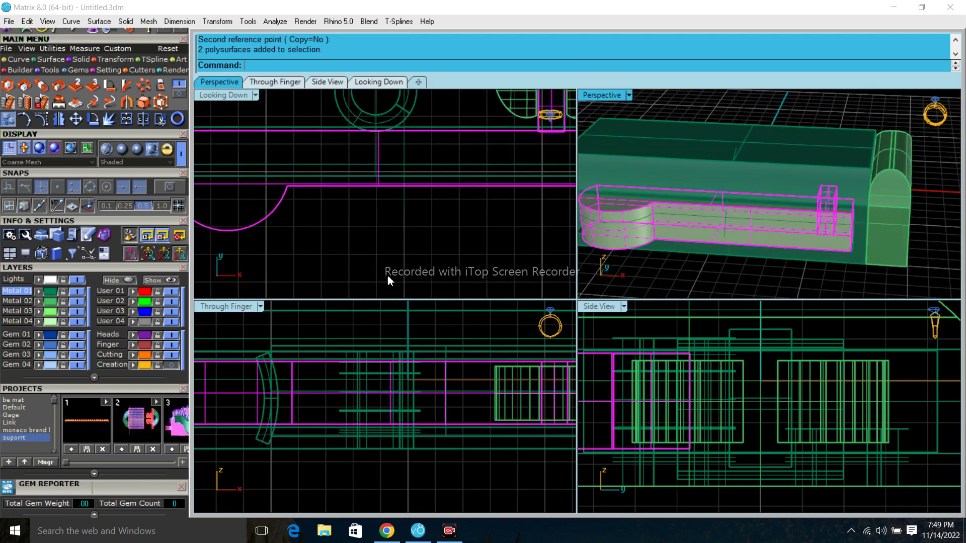
scroll(379, 388, up, 1)
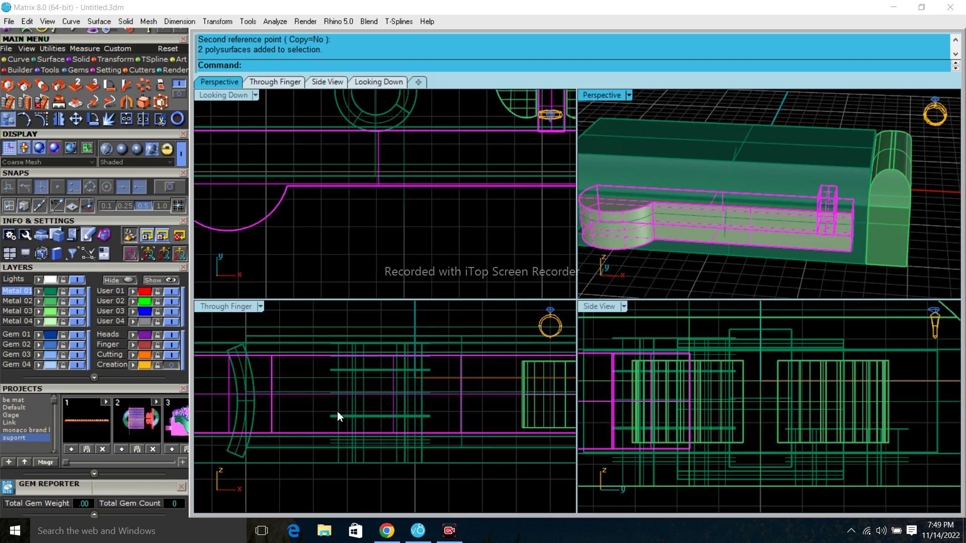
click(337, 412)
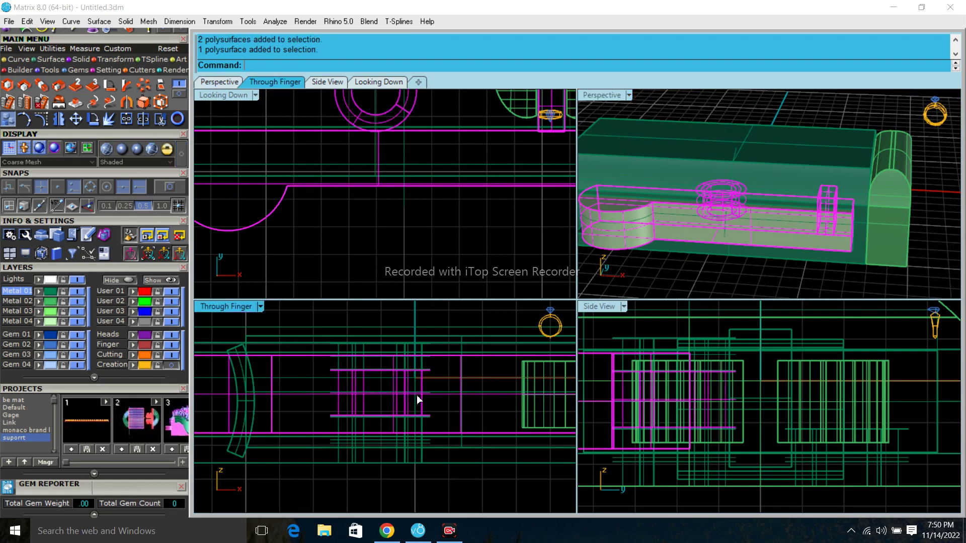
key(ctrl+h)
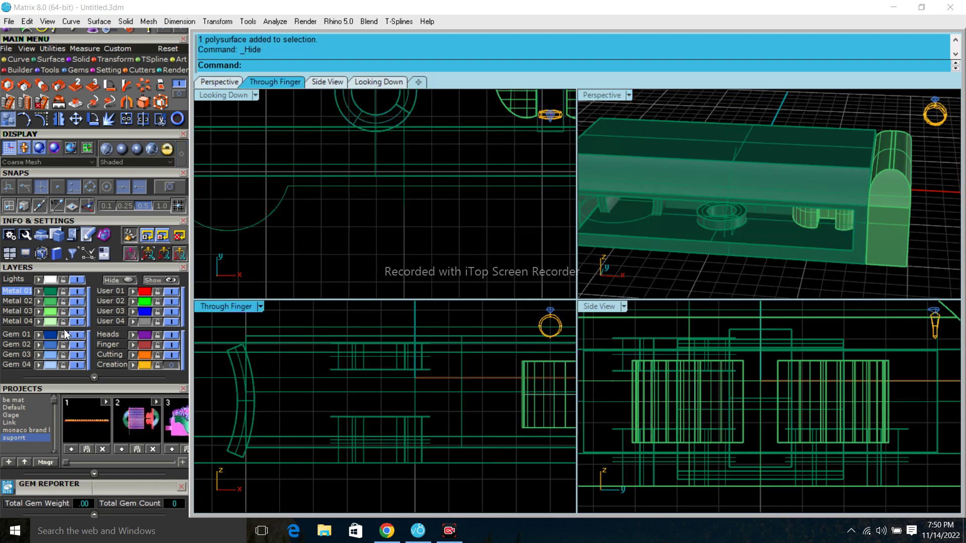
key(ctrl+z)
Step: Group the side arm pieces with their tube ring using Ctrl+G
click(272, 381)
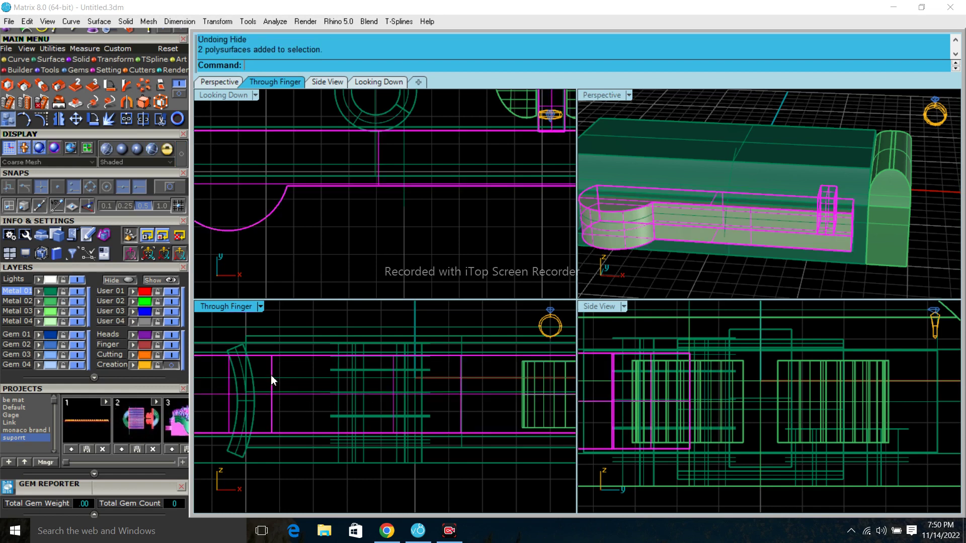
key(Up)
key(Up)
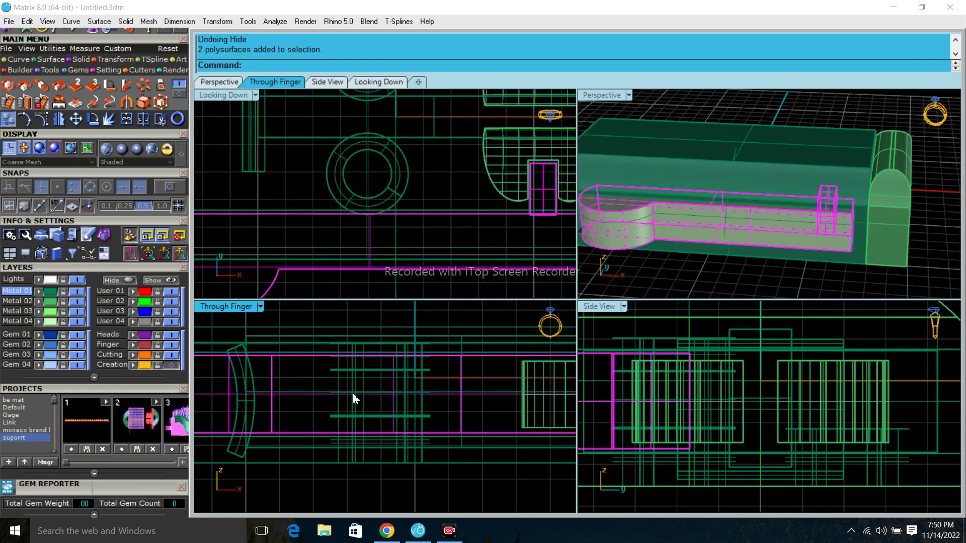
scroll(361, 410, up, 2)
click(318, 419)
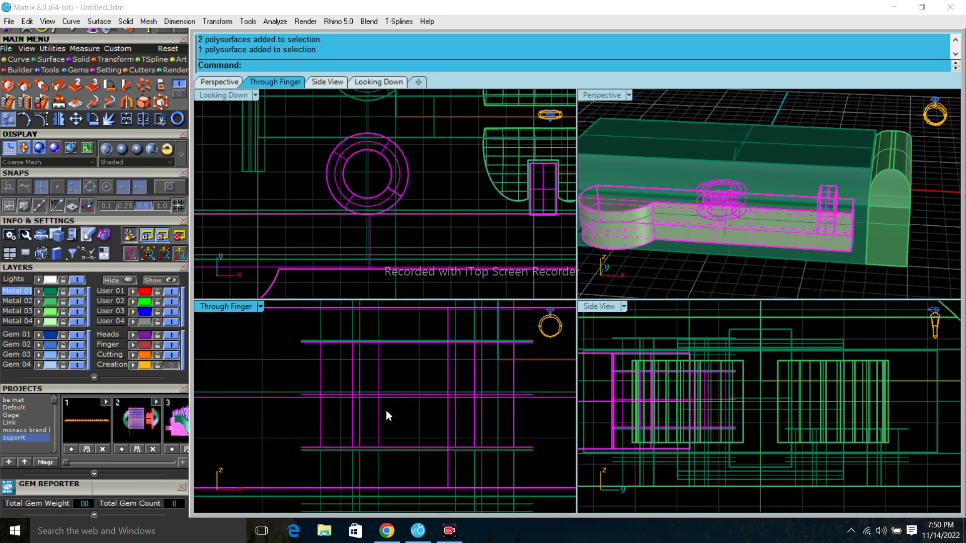
key(ctrl+g)
scroll(356, 180, down, 5)
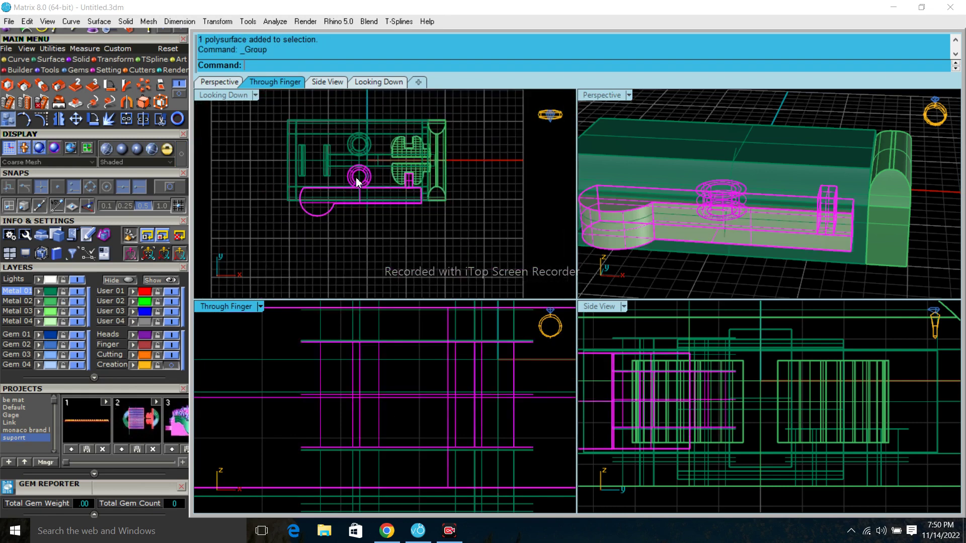
click(59, 122)
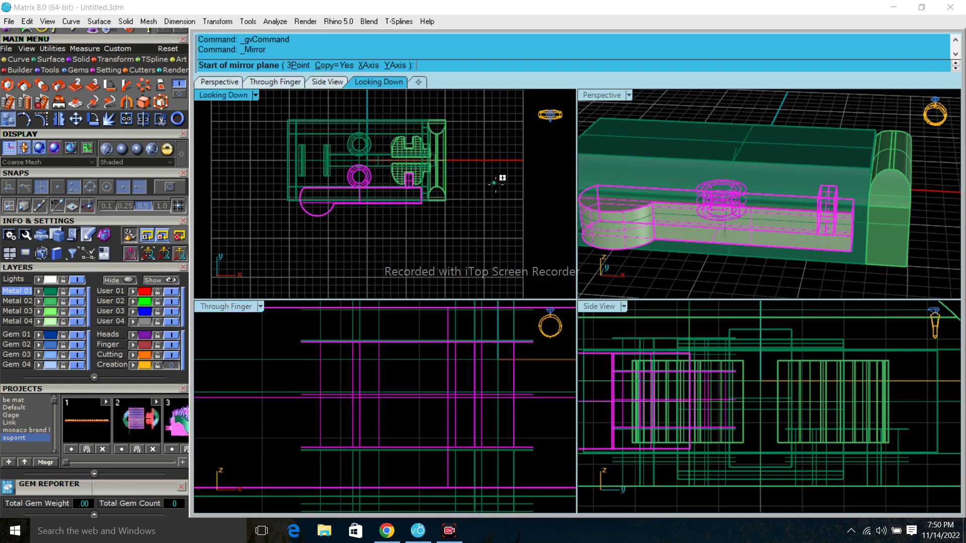
Step: Mirror the grouped side arm to the opposite side, with the mirror plane starting at 0
text(0)
key(Return)
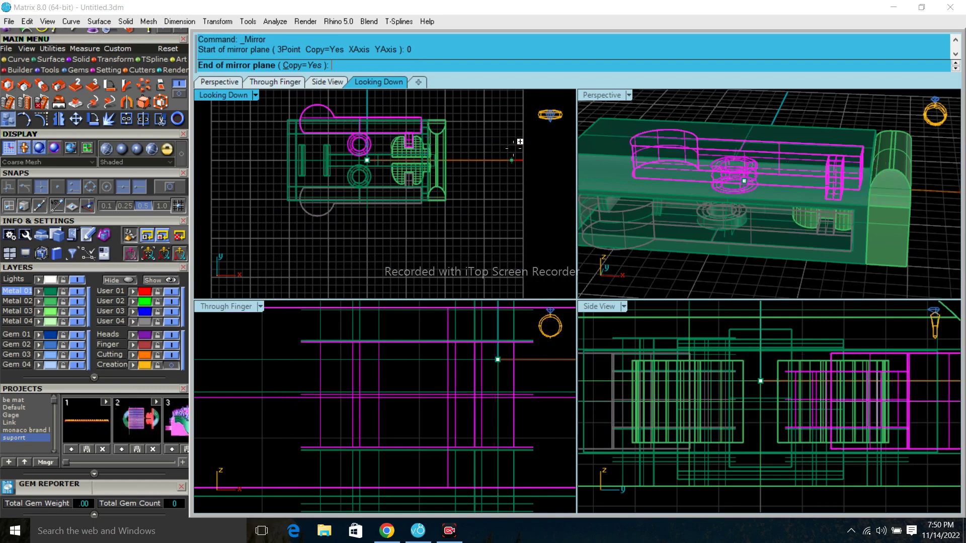
click(369, 203)
scroll(366, 201, down, 3)
Step: Pull both side arms and the end piece away from the body, then maximize Perspective
drag(366, 199, 364, 238)
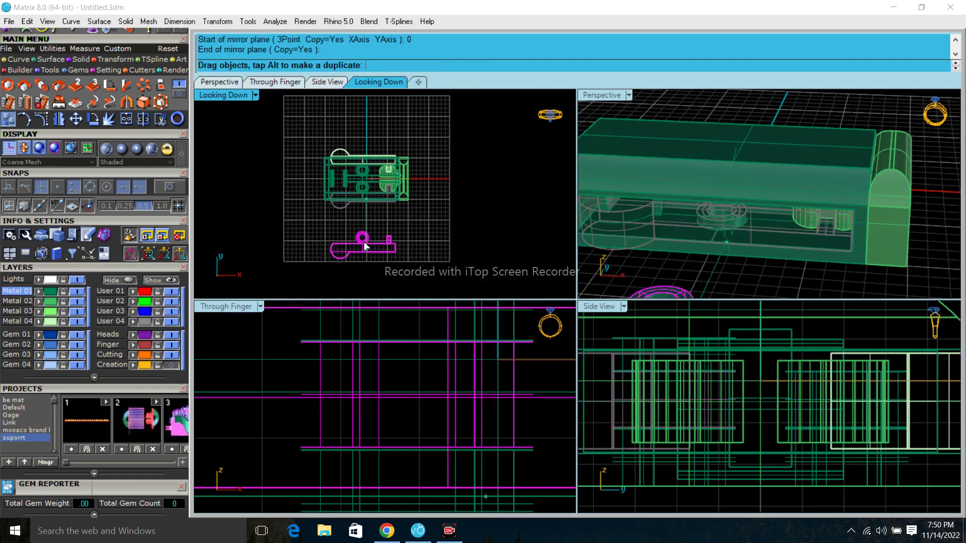
drag(348, 147, 347, 125)
scroll(417, 153, up, 3)
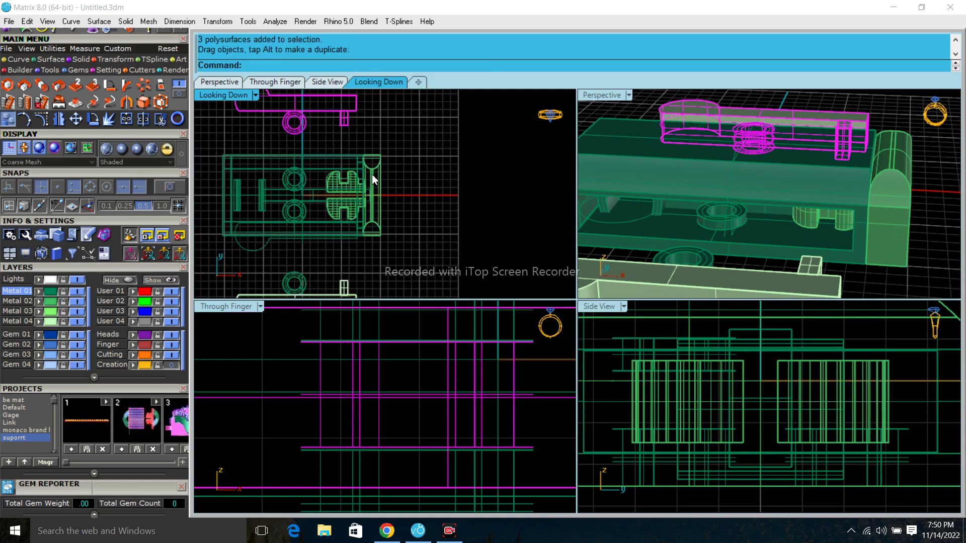
drag(380, 190, 447, 191)
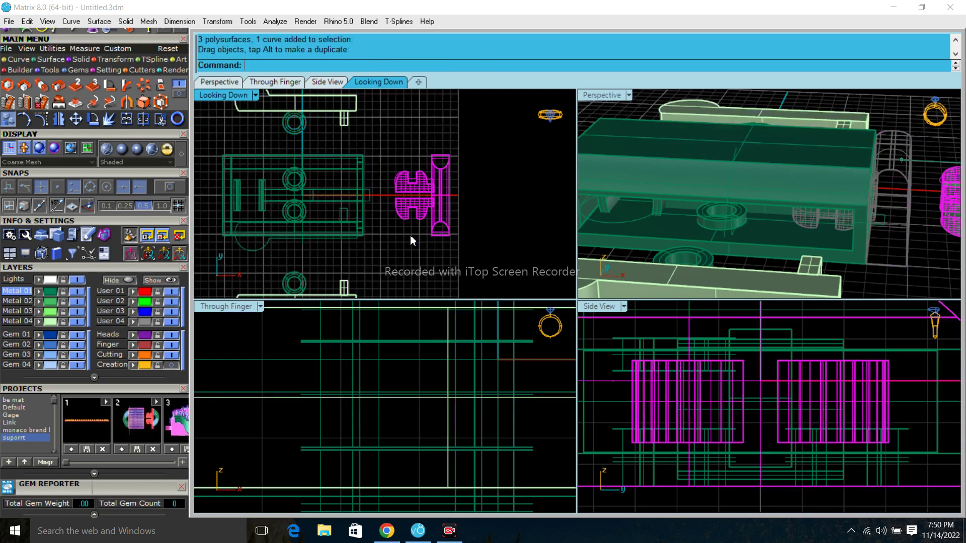
double_click(605, 95)
scroll(590, 187, down, 5)
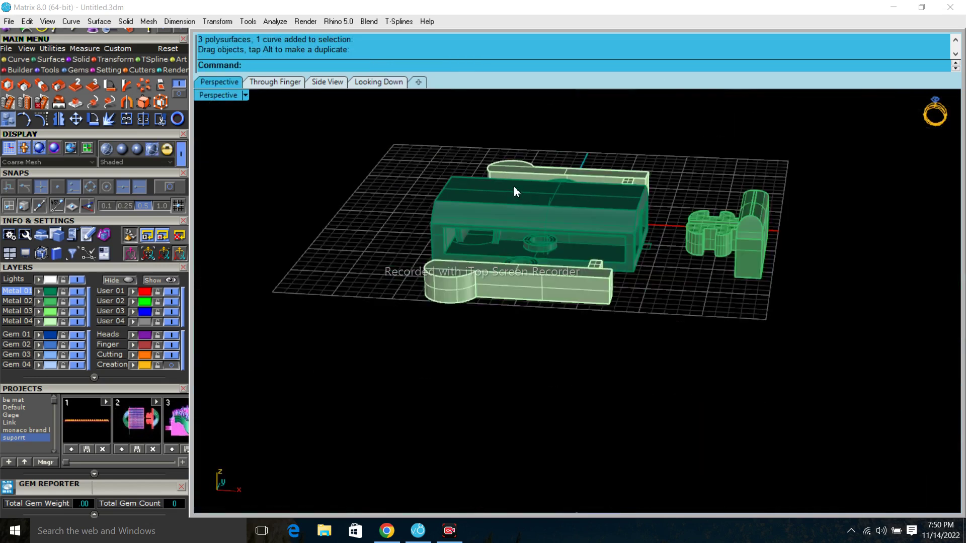
Step: Orbit around the exploded parts in Perspective, then save the model with Ctrl+S
mouse_move(514, 186)
right_down()
mouse_move(610, 193)
mouse_move(612, 451)
right_up()
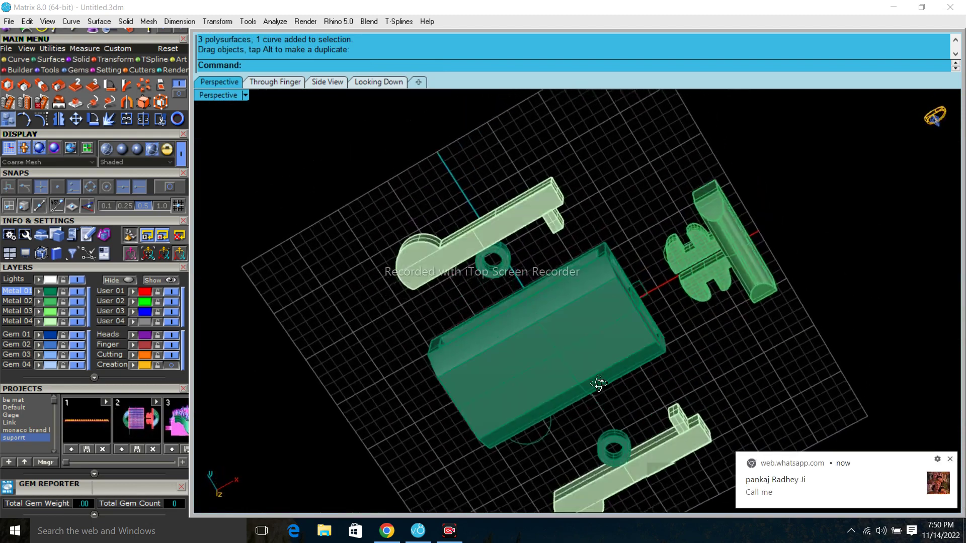
mouse_move(612, 451)
right_down()
mouse_move(619, 130)
mouse_move(582, 108)
mouse_move(550, 491)
mouse_move(523, 114)
mouse_move(493, 204)
mouse_move(334, 190)
mouse_move(423, 125)
mouse_move(510, 387)
mouse_move(565, 304)
mouse_move(554, 351)
mouse_move(526, 138)
mouse_move(547, 174)
mouse_move(639, 137)
mouse_move(618, 123)
mouse_move(611, 151)
mouse_move(649, 133)
mouse_move(617, 121)
mouse_move(595, 433)
mouse_move(606, 423)
mouse_move(562, 212)
mouse_move(503, 242)
mouse_move(371, 233)
mouse_move(708, 365)
right_up()
scroll(414, 345, up, 5)
mouse_move(414, 345)
right_down()
mouse_move(662, 334)
mouse_move(759, 303)
mouse_move(523, 373)
mouse_move(526, 295)
mouse_move(607, 314)
right_up()
key(ctrl+s)
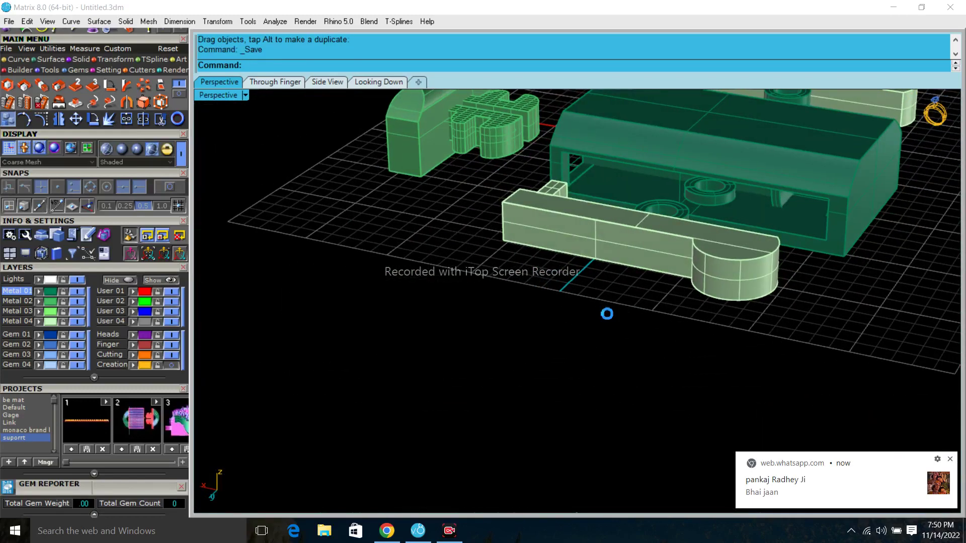